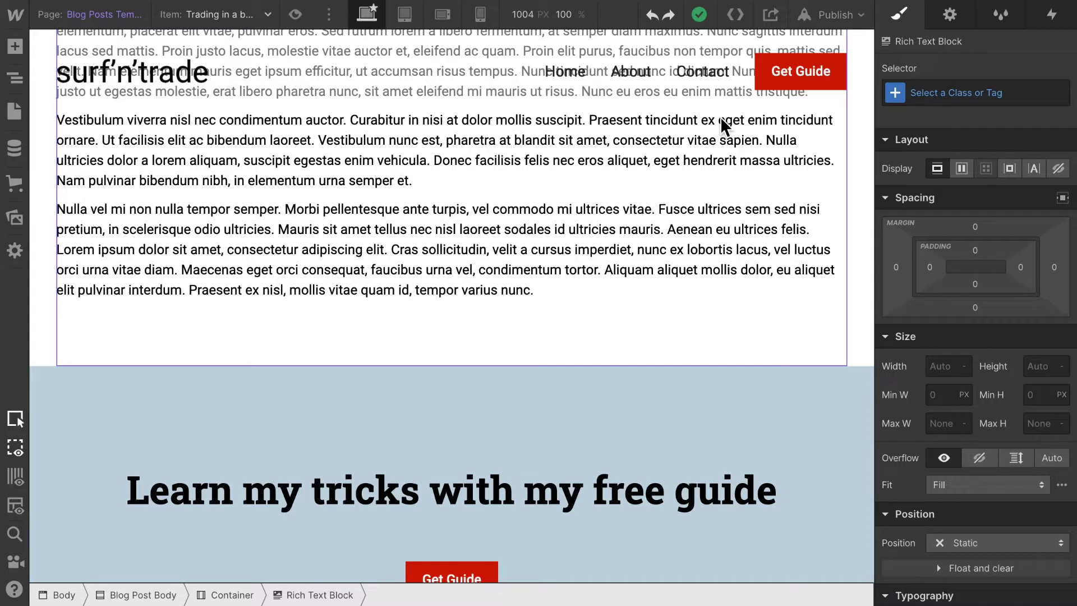
# Open the Add Elements panel from the left toolbar
pyautogui.click(15, 47)
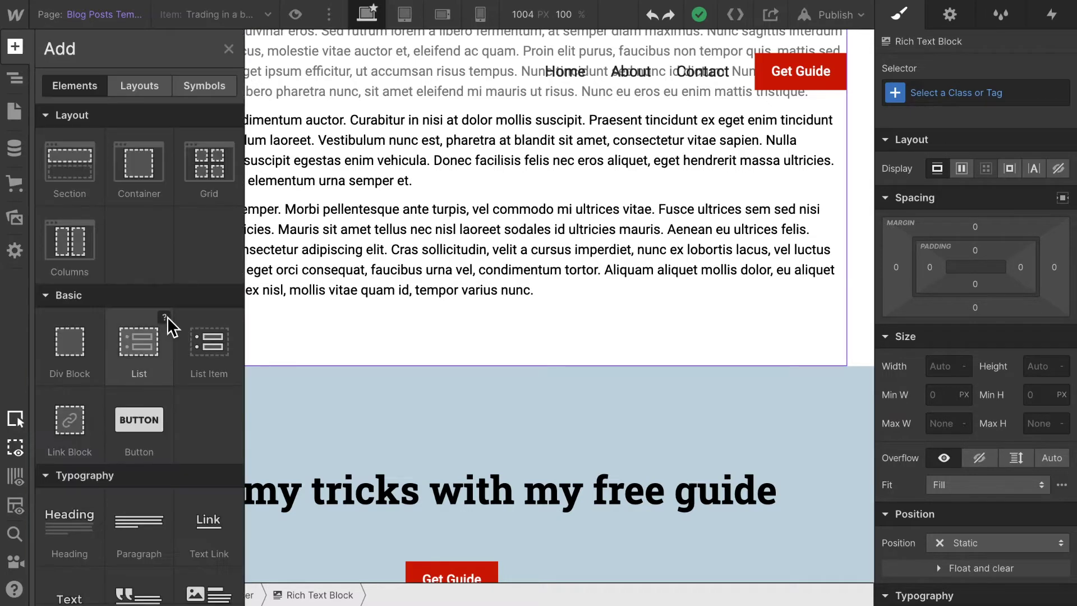
# Add a Div Block below the Rich Text Block, holding a Text Block and a nested Div Block
pyautogui.moveTo(90, 339); pyautogui.dragTo(453, 357)
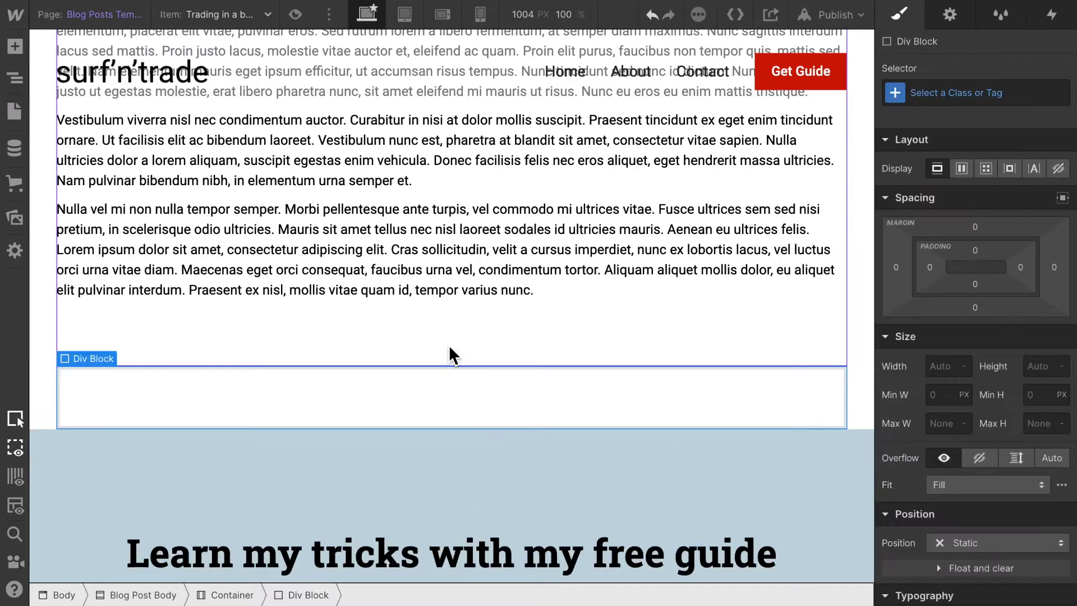
pyautogui.click(15, 48)
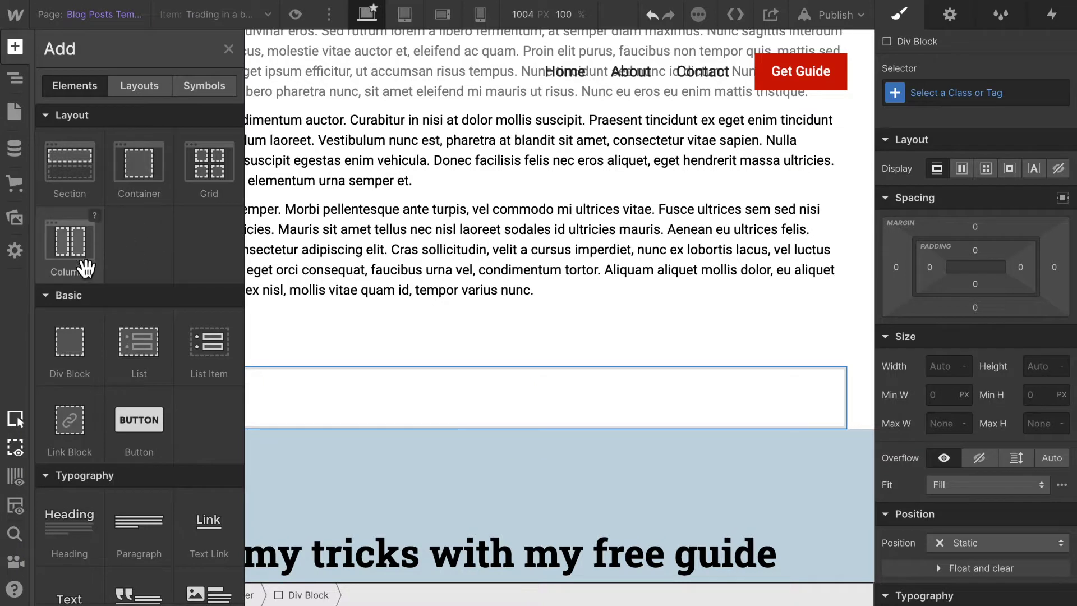
pyautogui.scroll(-4, 84, 432)
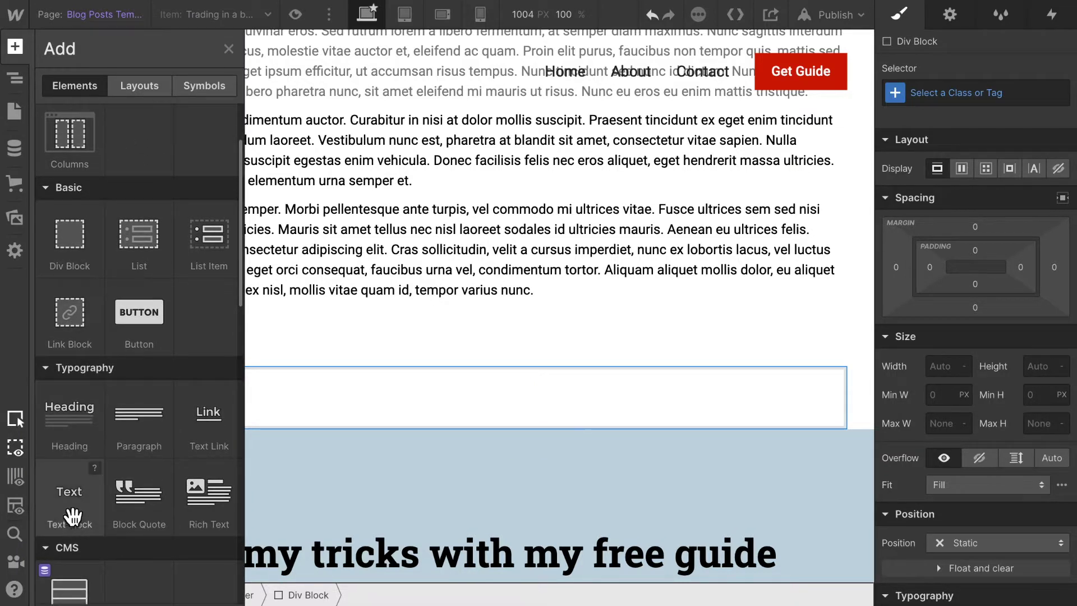
pyautogui.moveTo(73, 516); pyautogui.dragTo(260, 386)
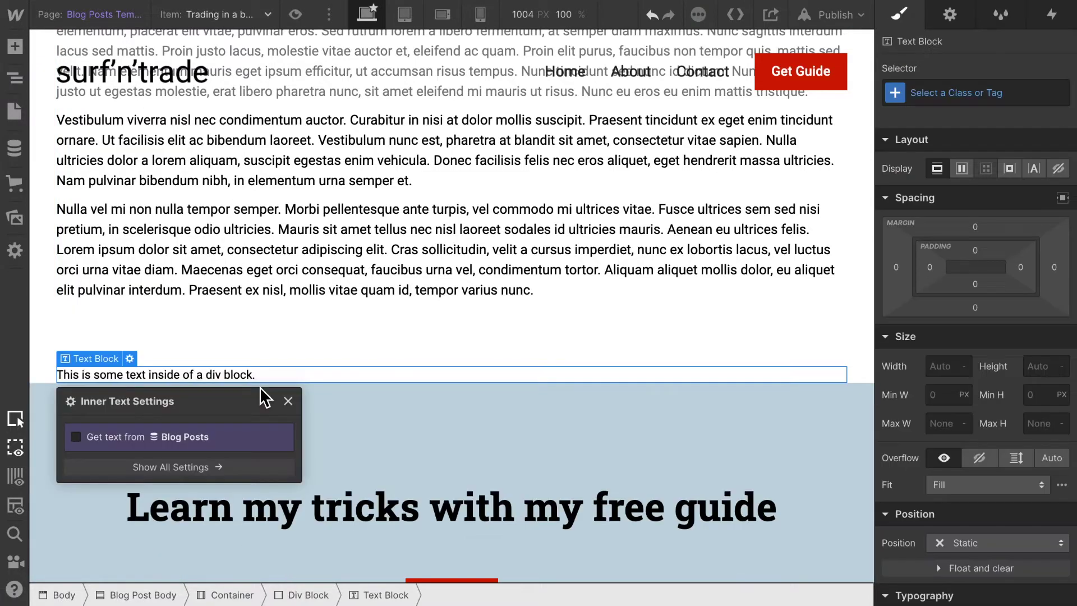
pyautogui.click(12, 49)
pyautogui.scroll(-5, 107, 448)
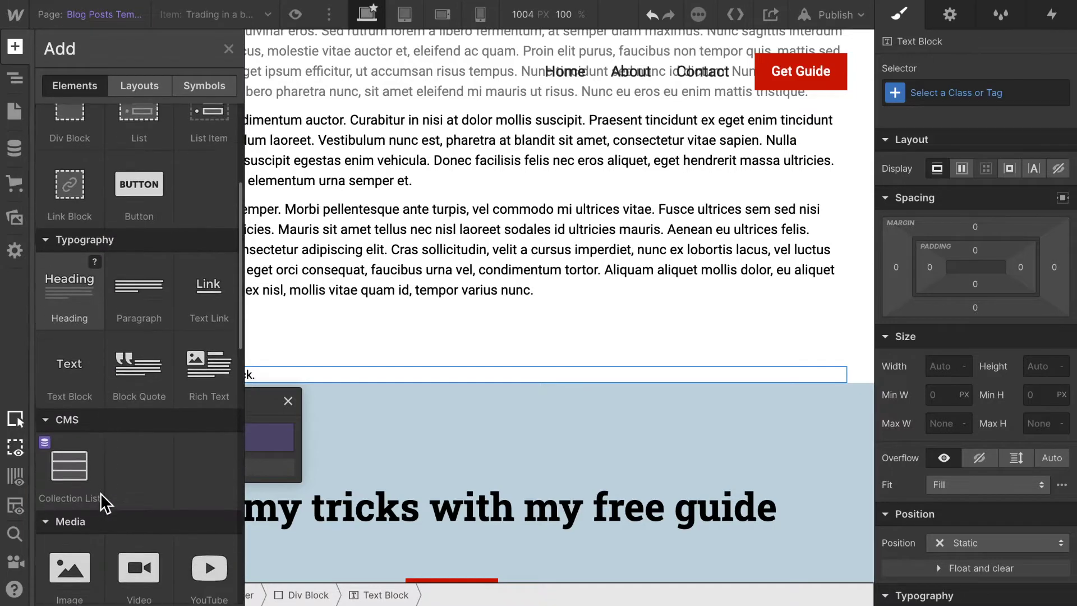
pyautogui.scroll(-3, 101, 497)
pyautogui.scroll(7, 101, 496)
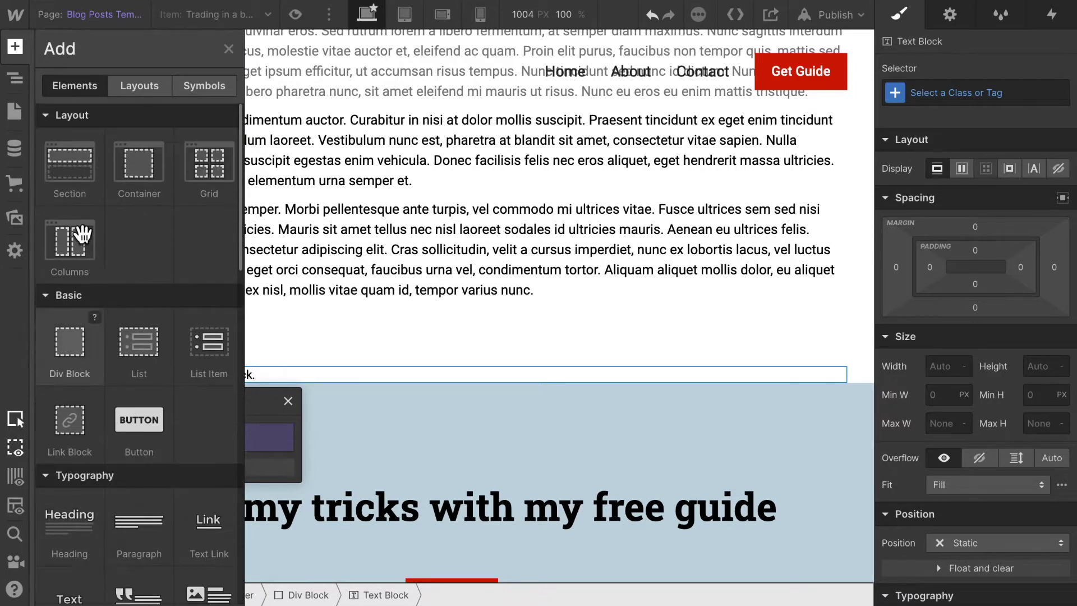
pyautogui.moveTo(67, 360); pyautogui.dragTo(305, 384)
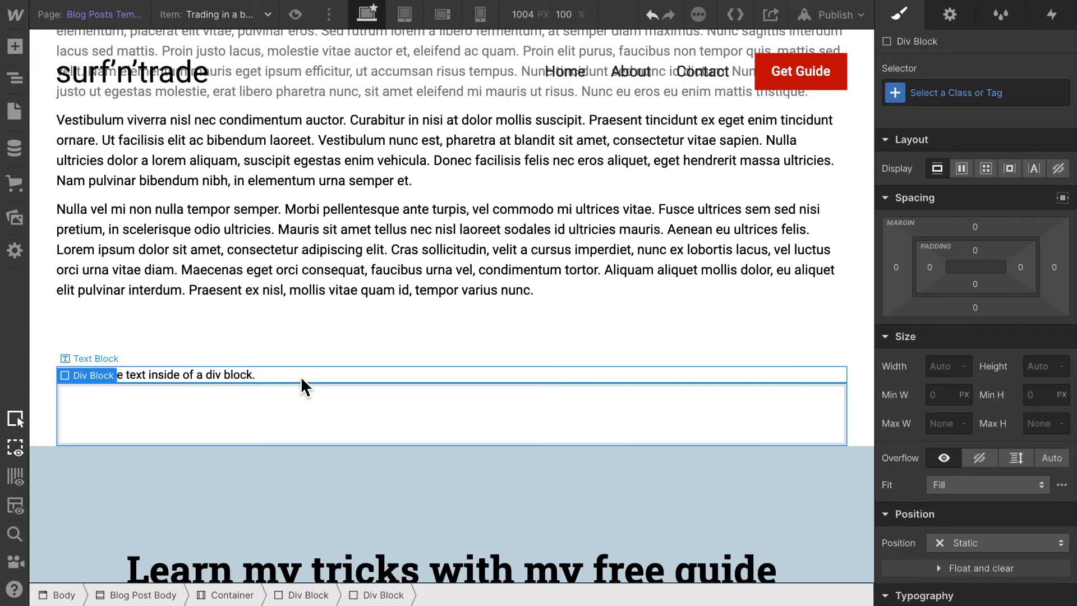
# Drag an Image element into the nested Div Block
pyautogui.click(12, 45)
pyautogui.scroll(-5, 115, 258)
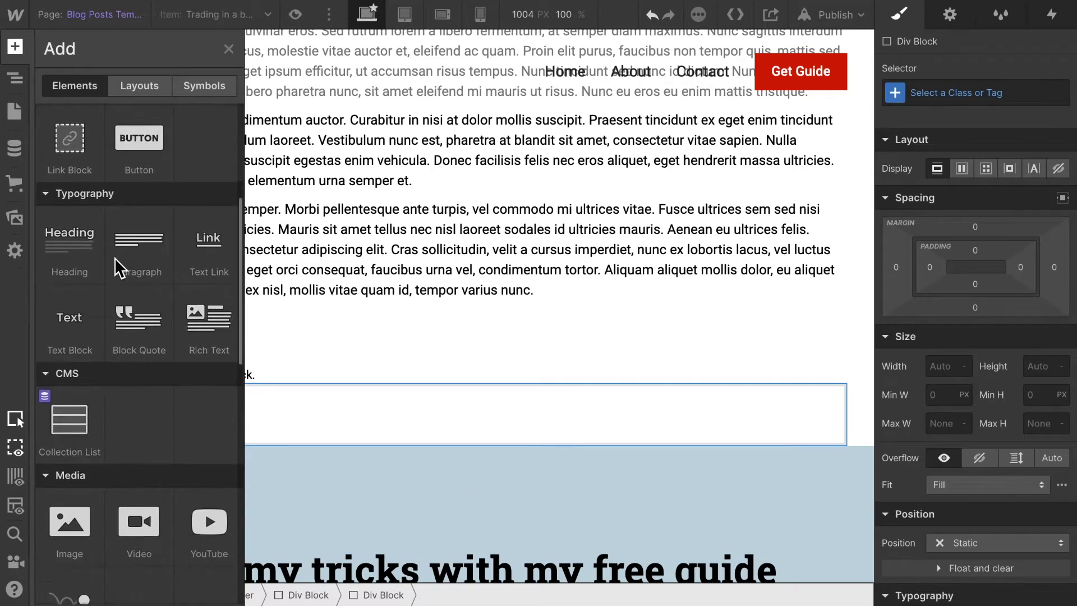
pyautogui.scroll(-5, 114, 258)
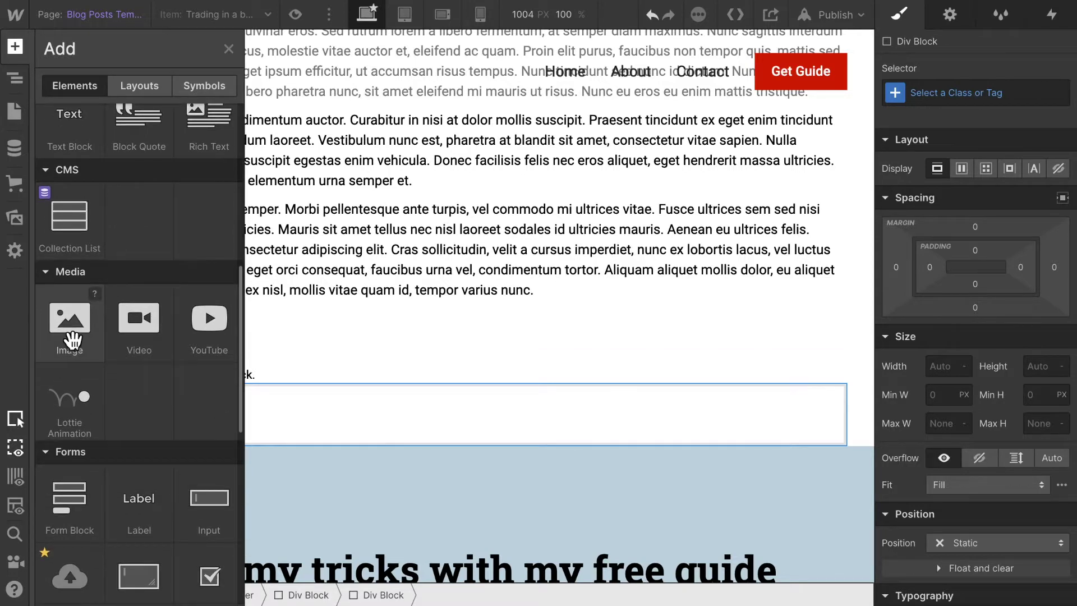
pyautogui.moveTo(71, 339); pyautogui.dragTo(108, 413)
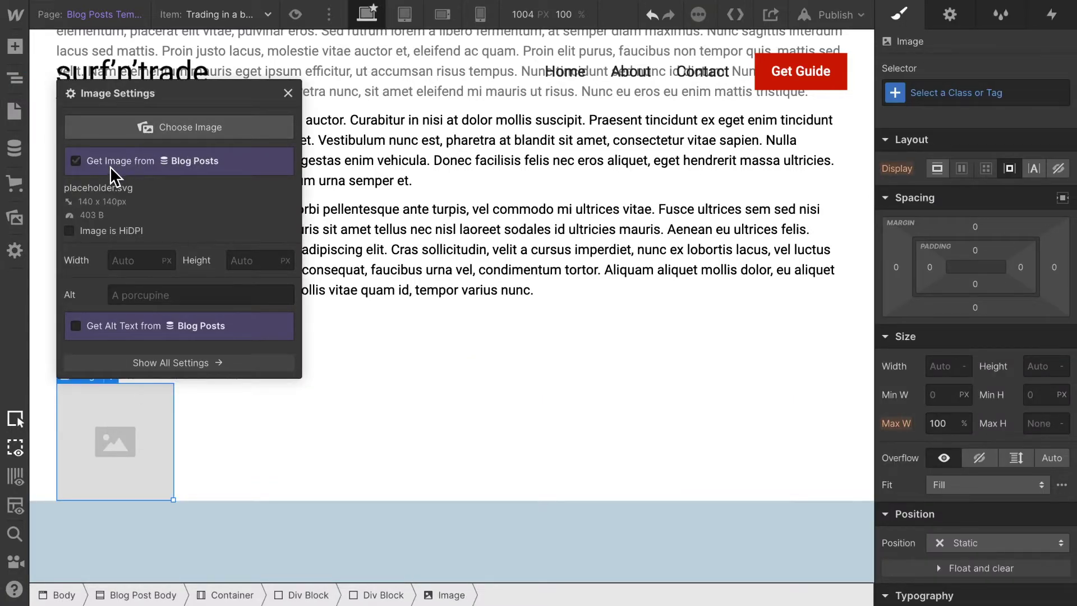
# Bind the image to Blog Posts' Profile Picture, with alt text 'Profile Picture Author'
pyautogui.click(75, 161)
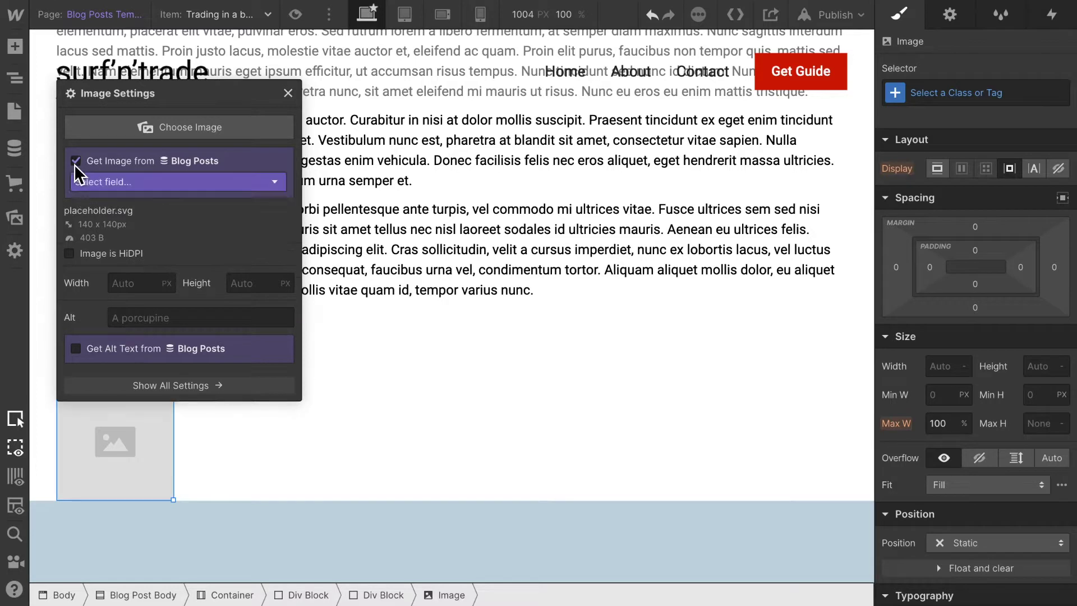
pyautogui.click(94, 183)
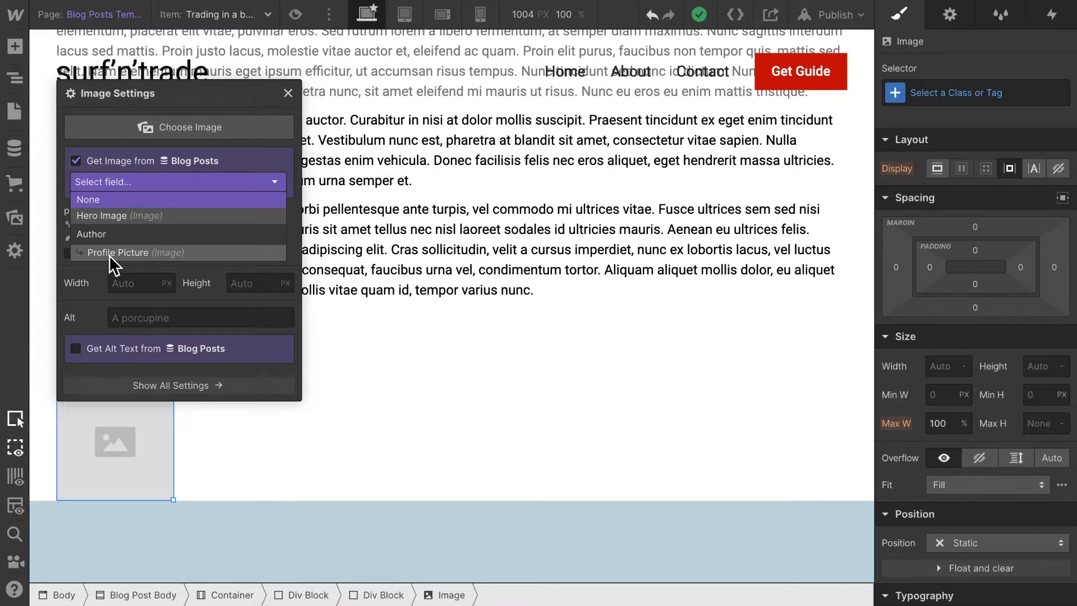
pyautogui.click(108, 255)
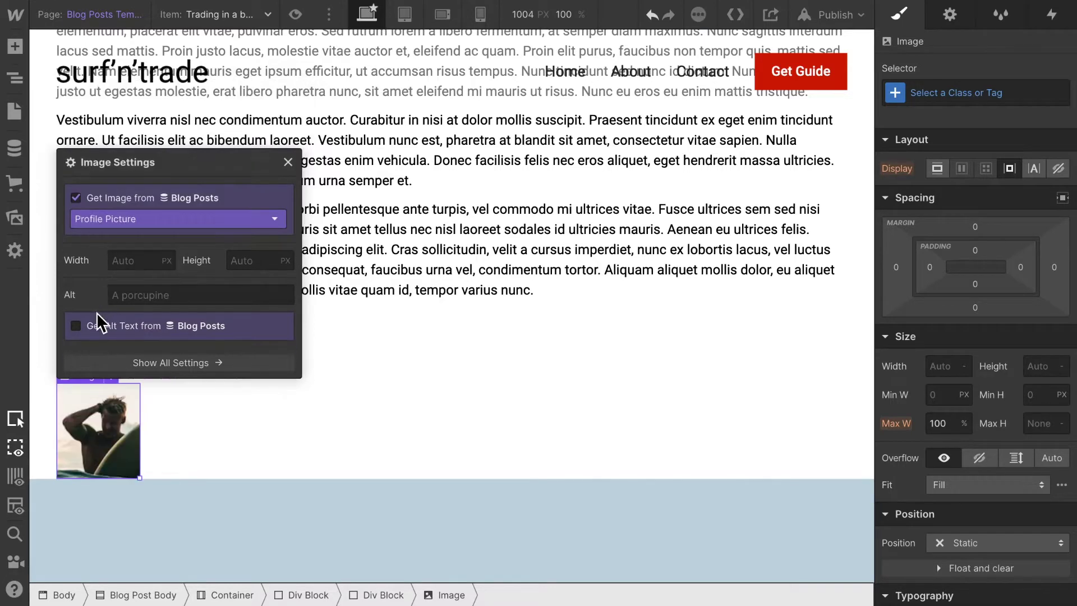
pyautogui.click(120, 296)
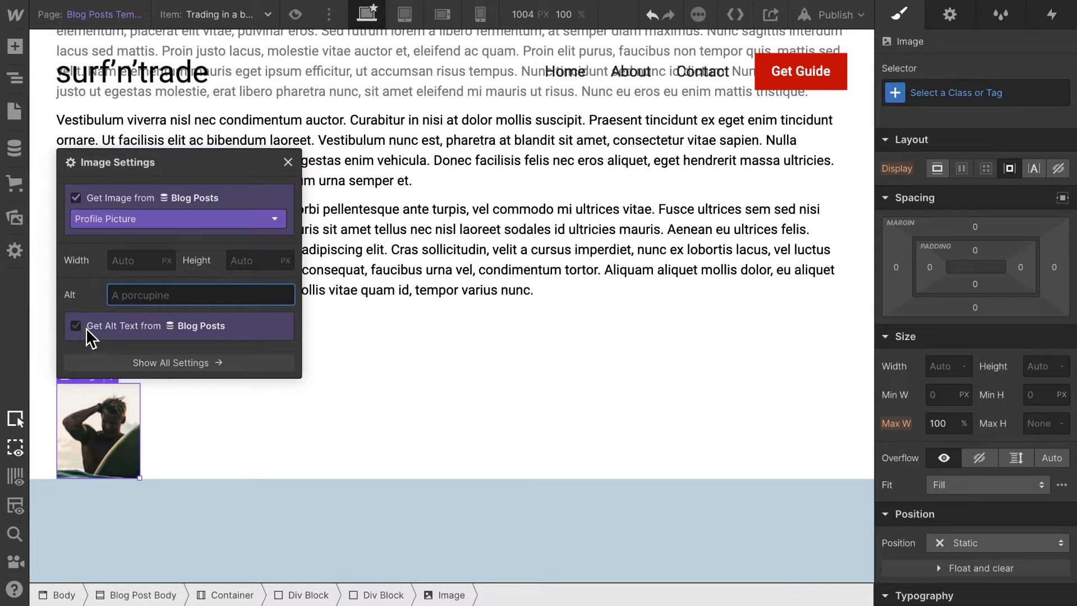
pyautogui.write('Profile Picture Author')
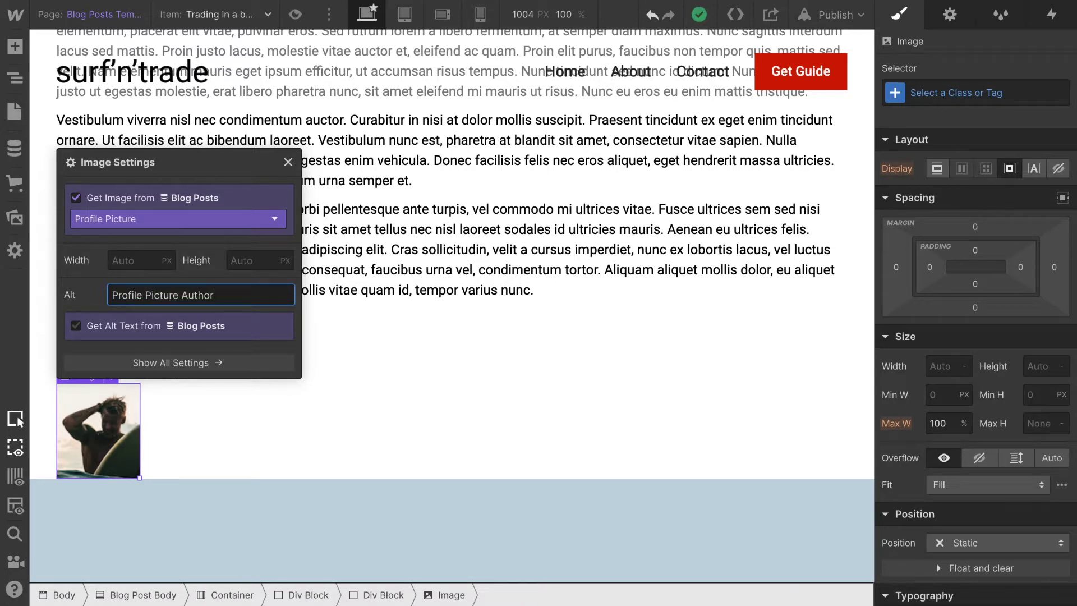
pyautogui.click(288, 163)
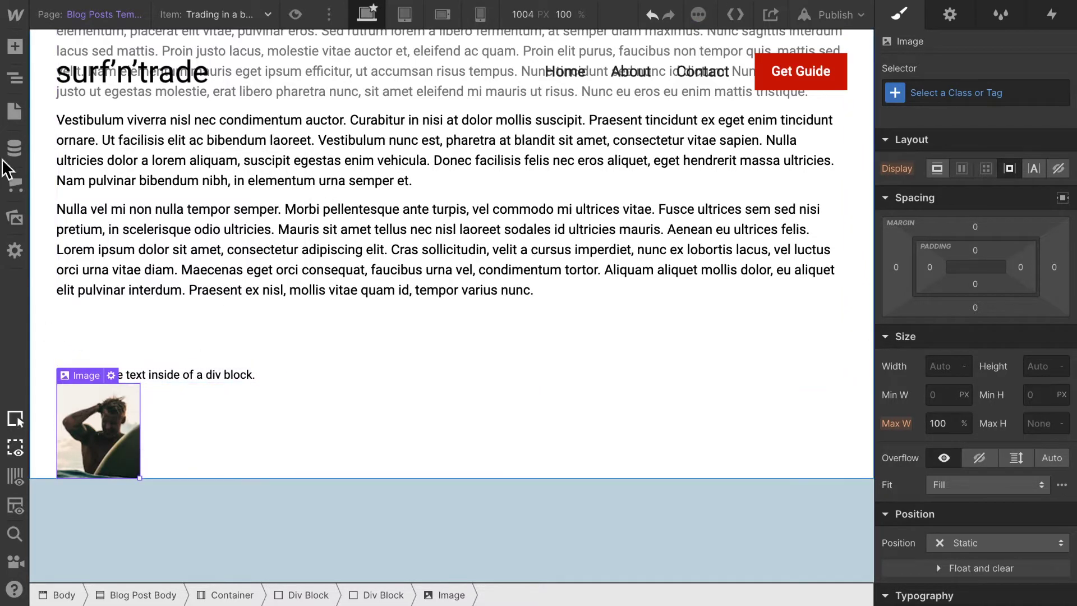
pyautogui.click(18, 53)
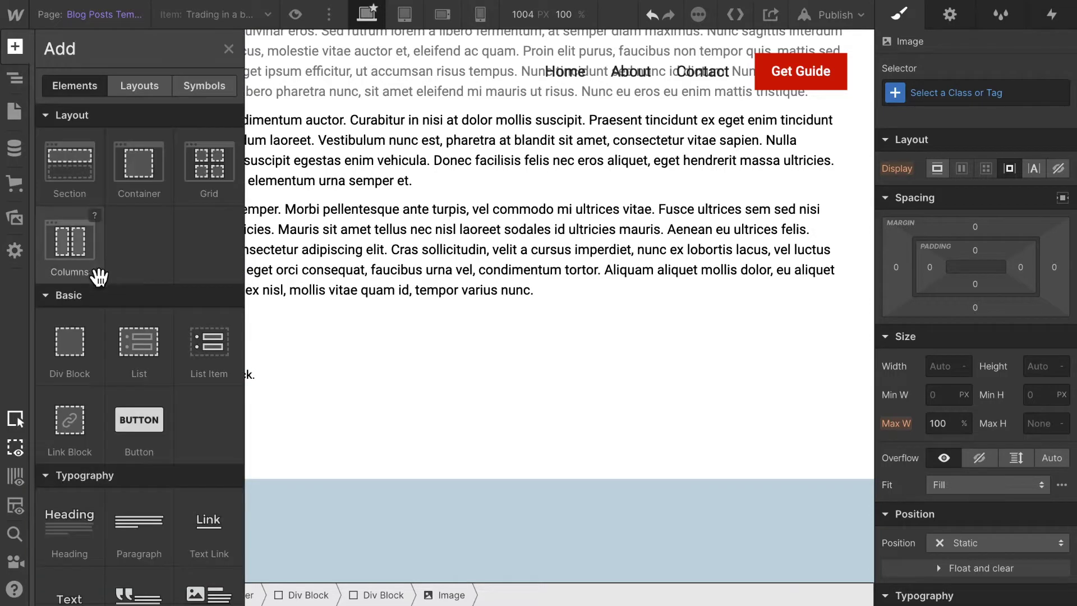
# Add a Paragraph under the profile image bound to the Blog Posts Profile Text field
pyautogui.scroll(-3, 164, 375)
pyautogui.scroll(-1, 163, 374)
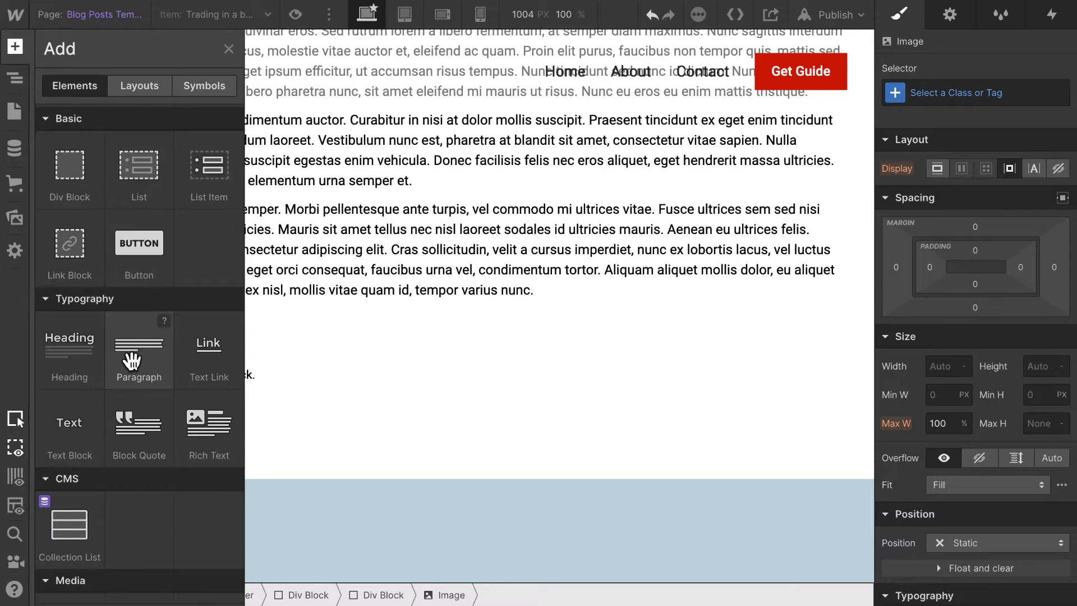
pyautogui.moveTo(132, 359); pyautogui.dragTo(186, 446)
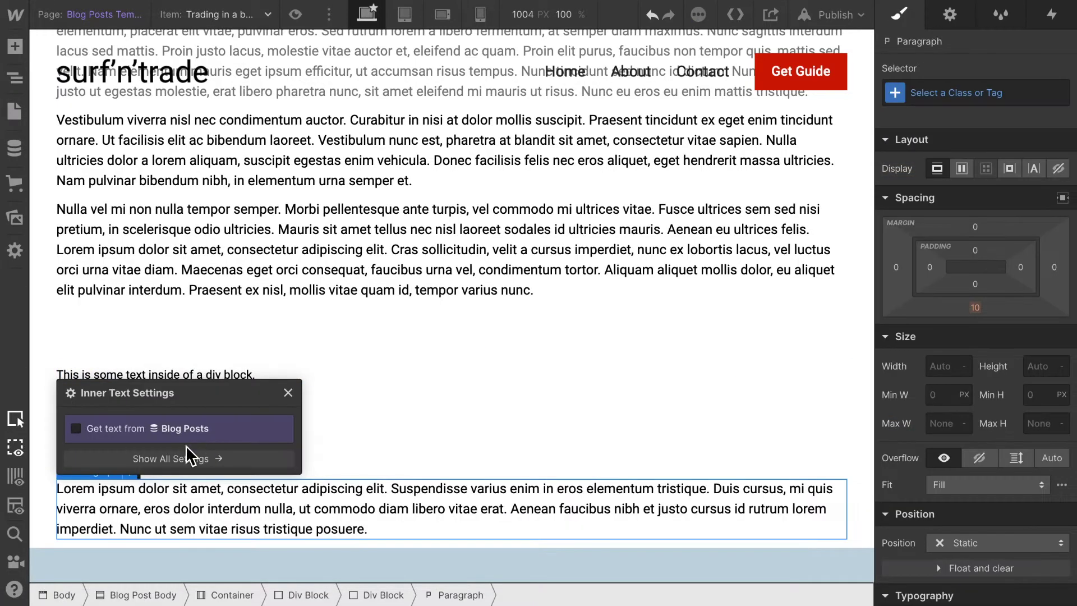
pyautogui.click(76, 429)
pyautogui.click(126, 450)
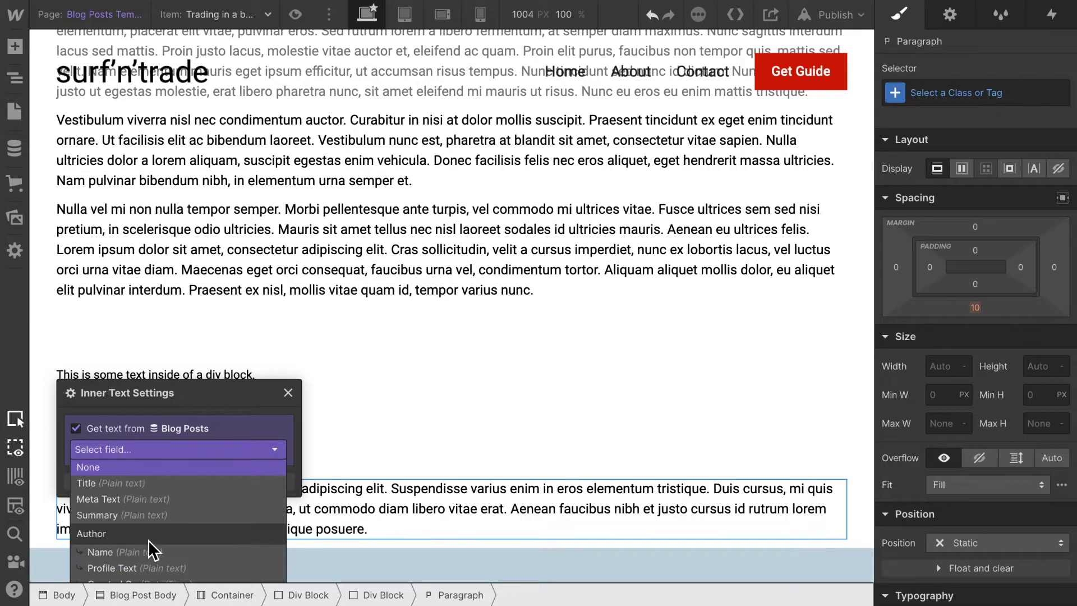
pyautogui.scroll(-2, 148, 540)
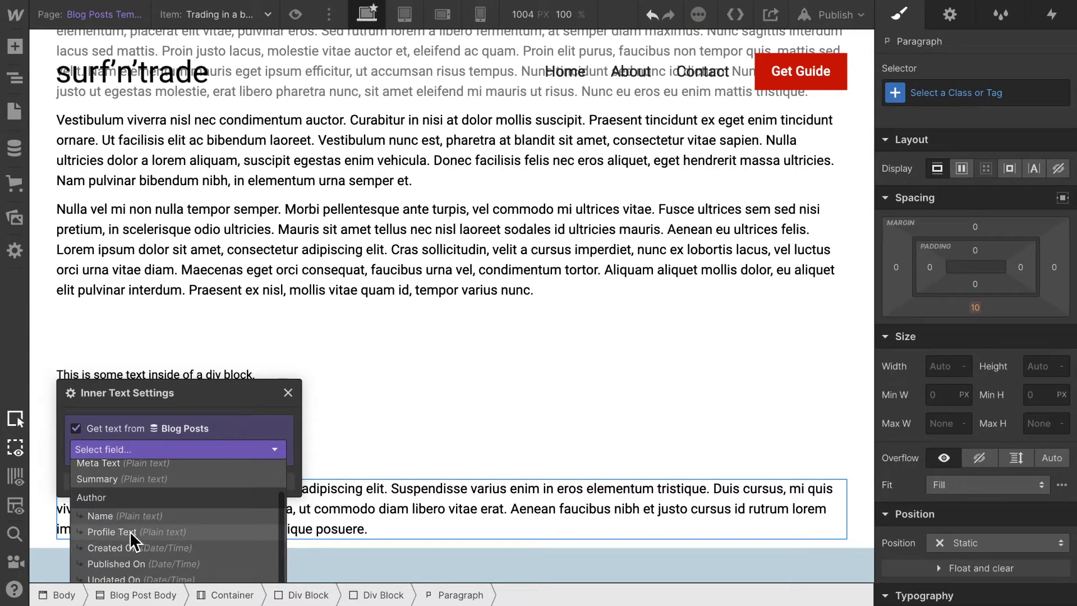
pyautogui.click(130, 530)
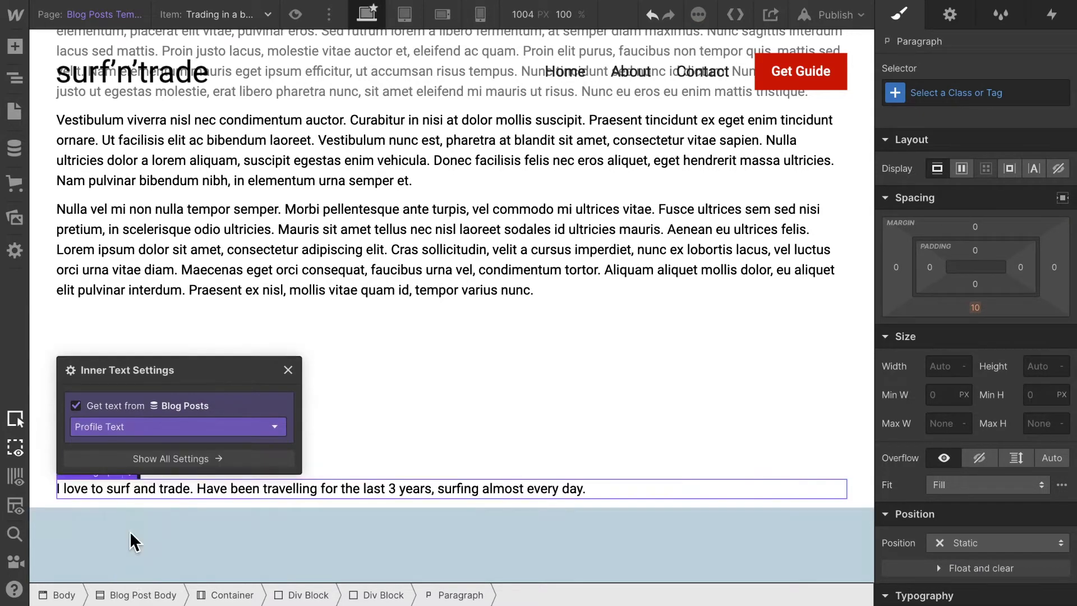
pyautogui.click(288, 370)
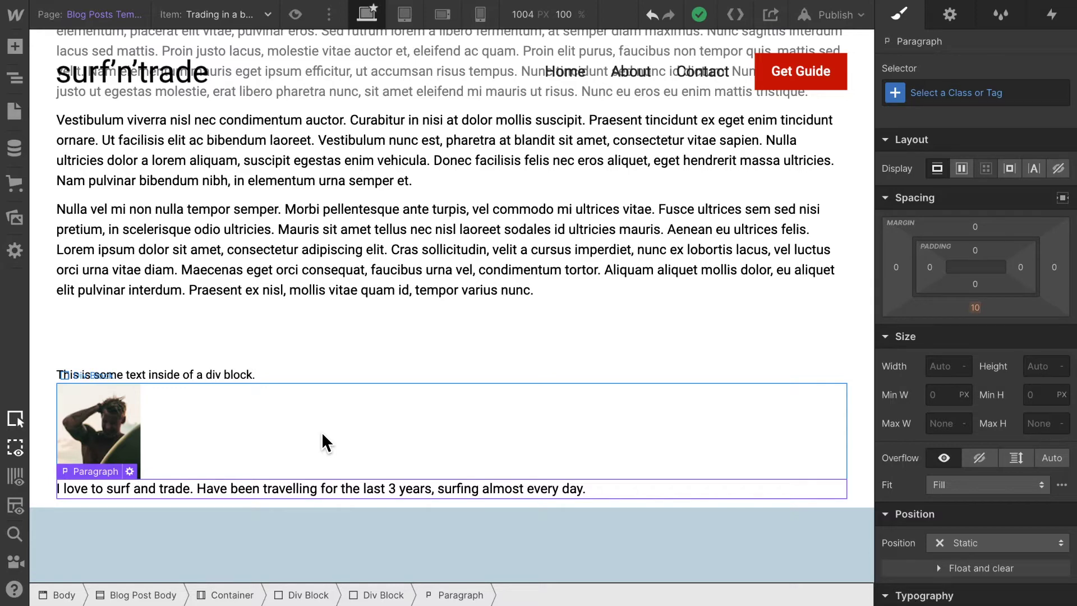
pyautogui.hotkey('ctrl', 'z')
pyautogui.scroll(-1, 213, 248)
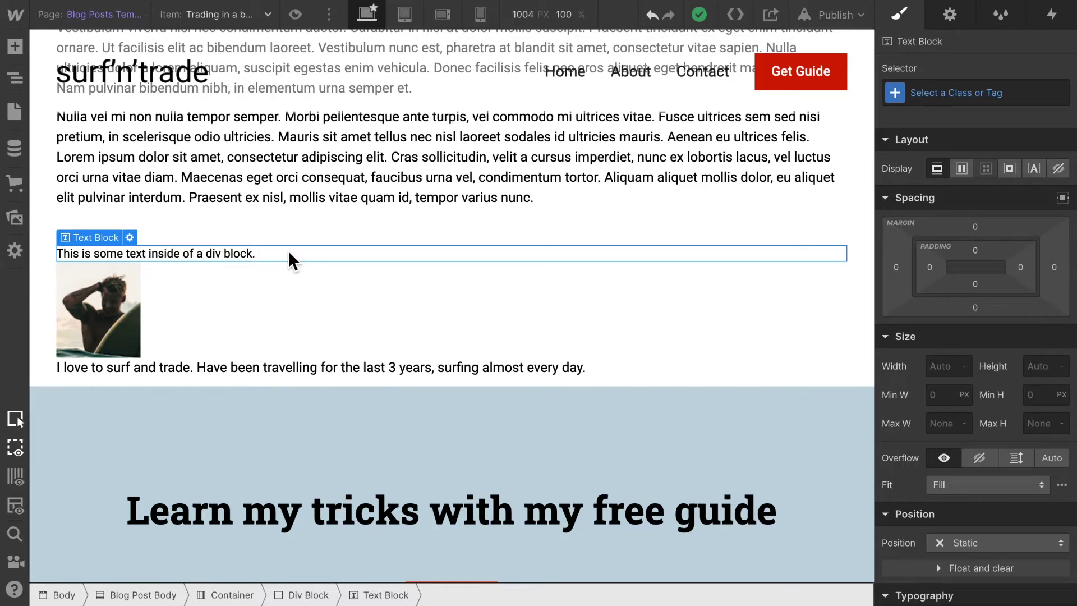
# Give the placeholder text block a new class named Blog Tag
pyautogui.click(1009, 93)
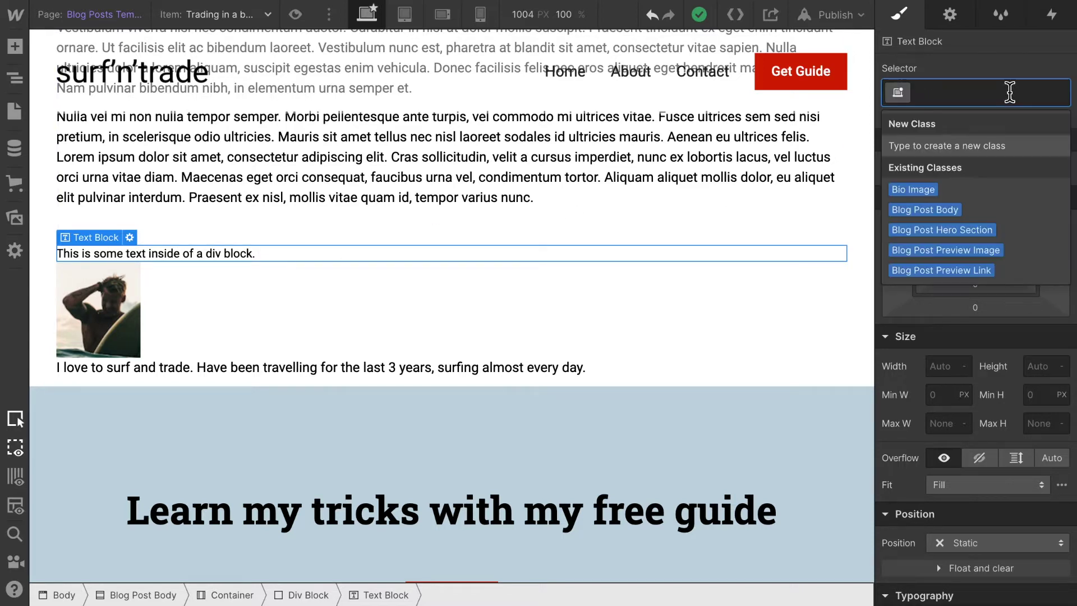
pyautogui.write('Blo')
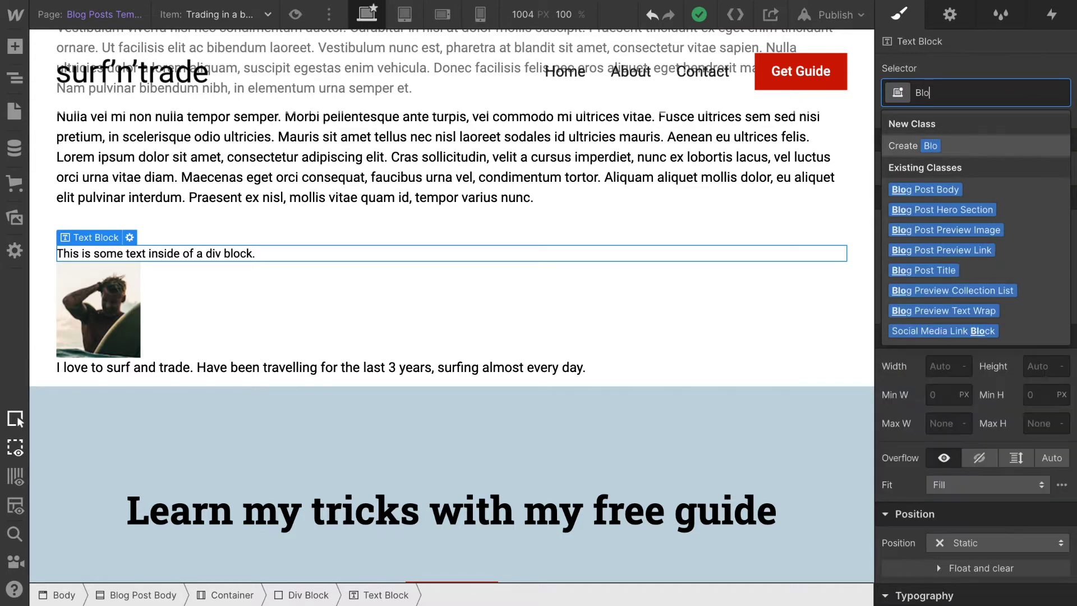
pyautogui.write('g Tag Info')
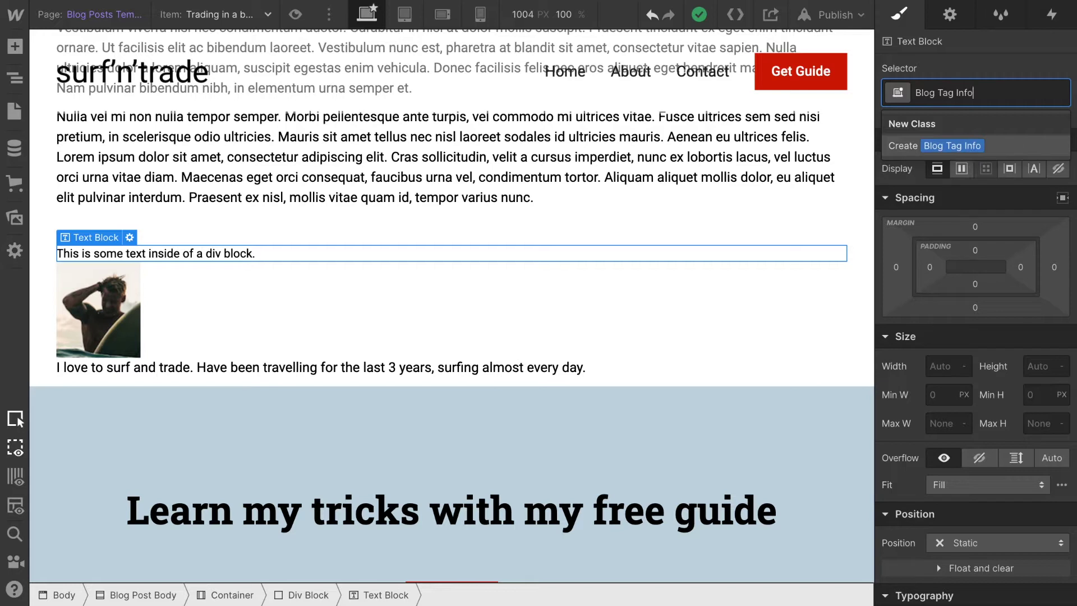
pyautogui.press('BackSpace')
pyautogui.press('BackSpace')
pyautogui.press('BackSpace')
pyautogui.press('BackSpace')
pyautogui.press('BackSpace')
pyautogui.press('Return')
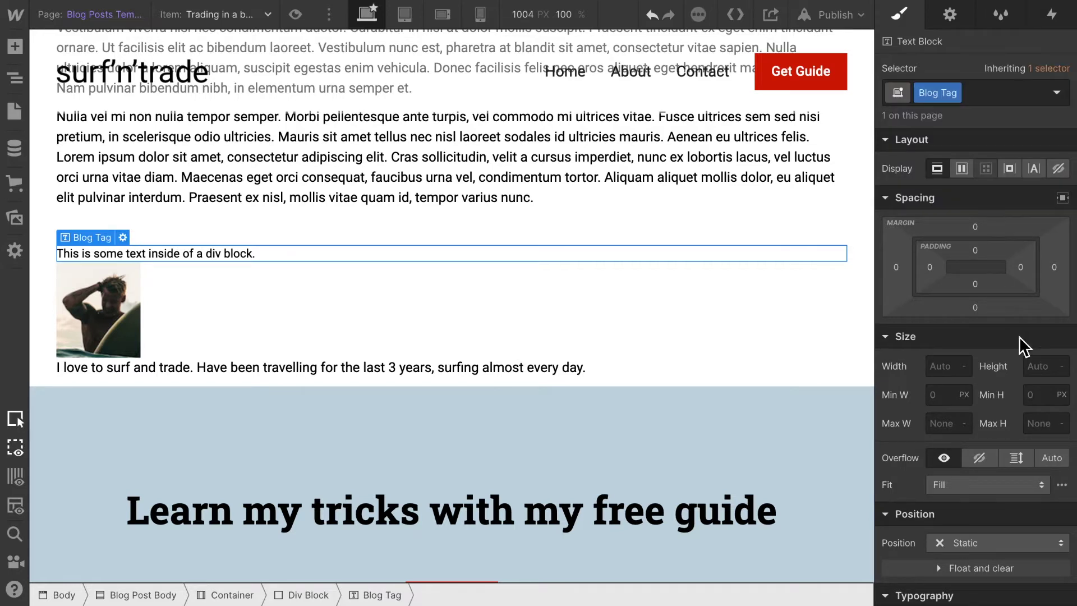
# Change its text to 'Published on' and duplicate the block
pyautogui.doubleClick(260, 250)
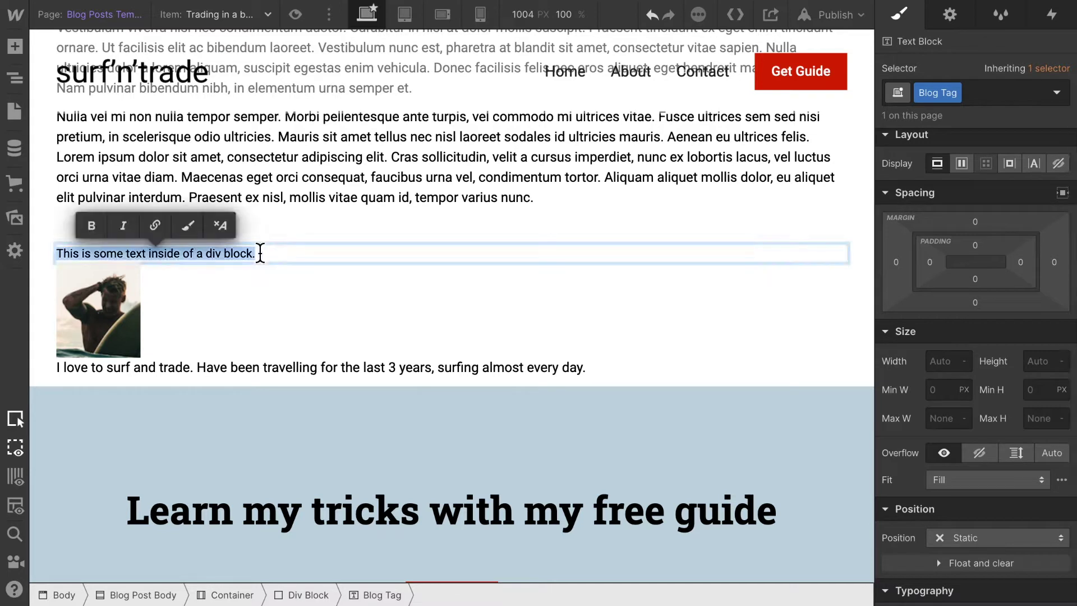
pyautogui.write('Pub')
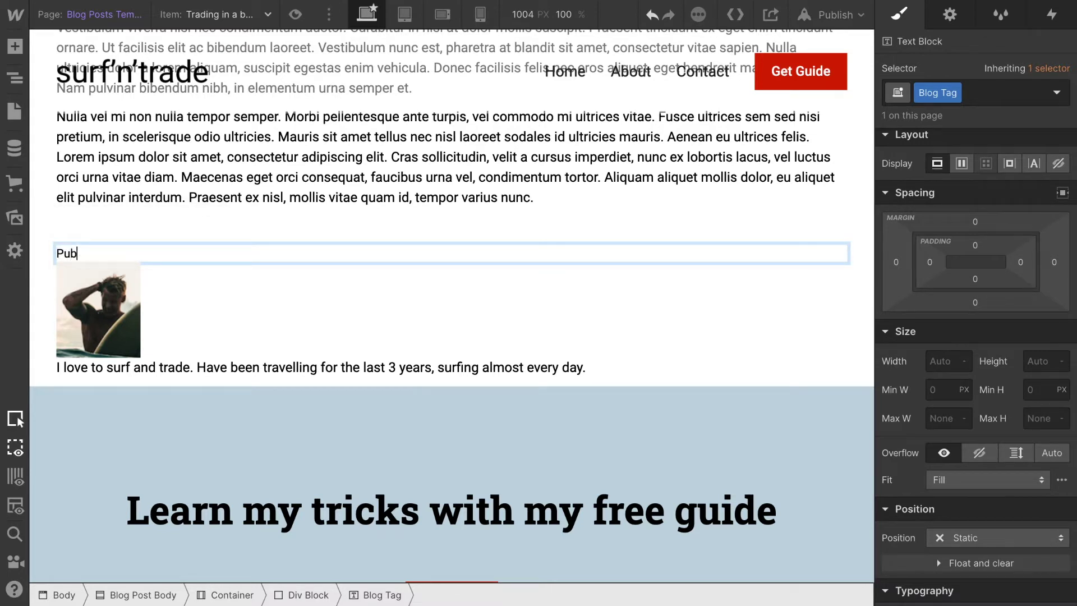
pyautogui.write('lished on')
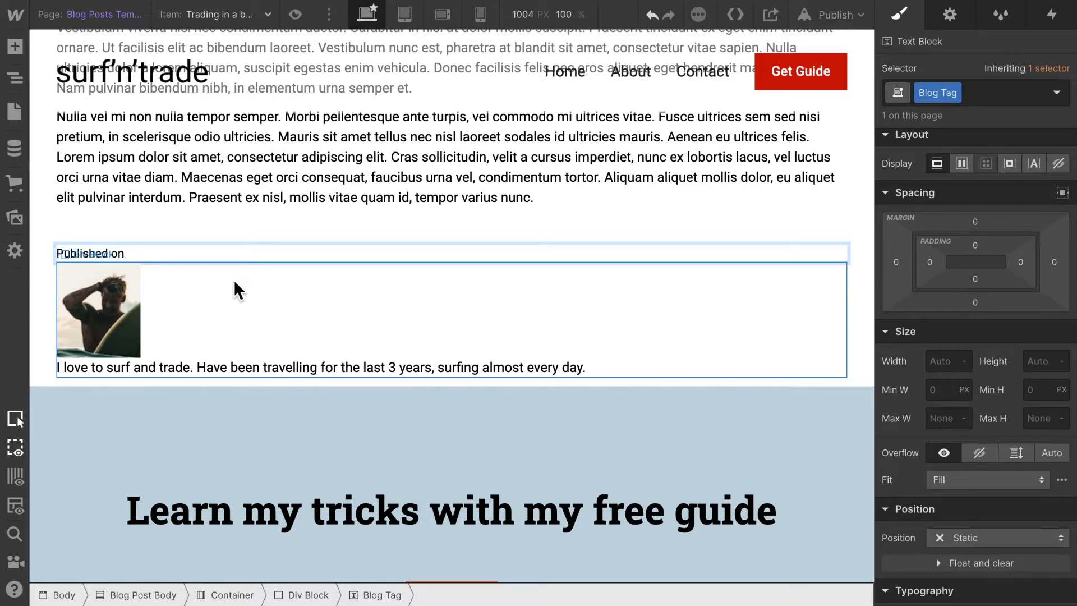
pyautogui.press('Escape')
pyautogui.click(198, 246)
pyautogui.click(174, 242)
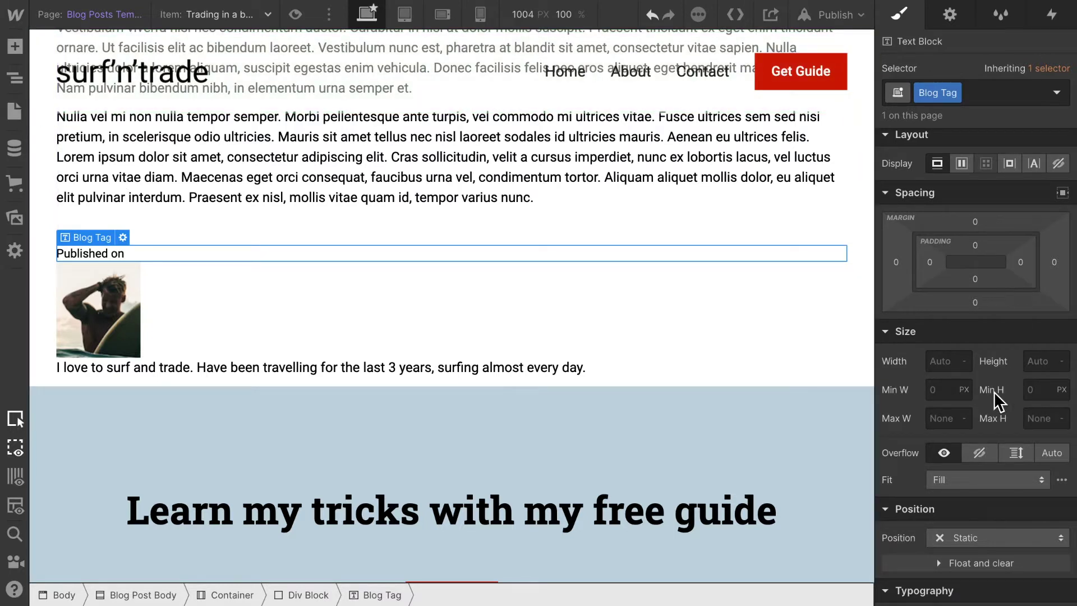
pyautogui.hotkey('ctrl', 'd')
pyautogui.click(129, 273)
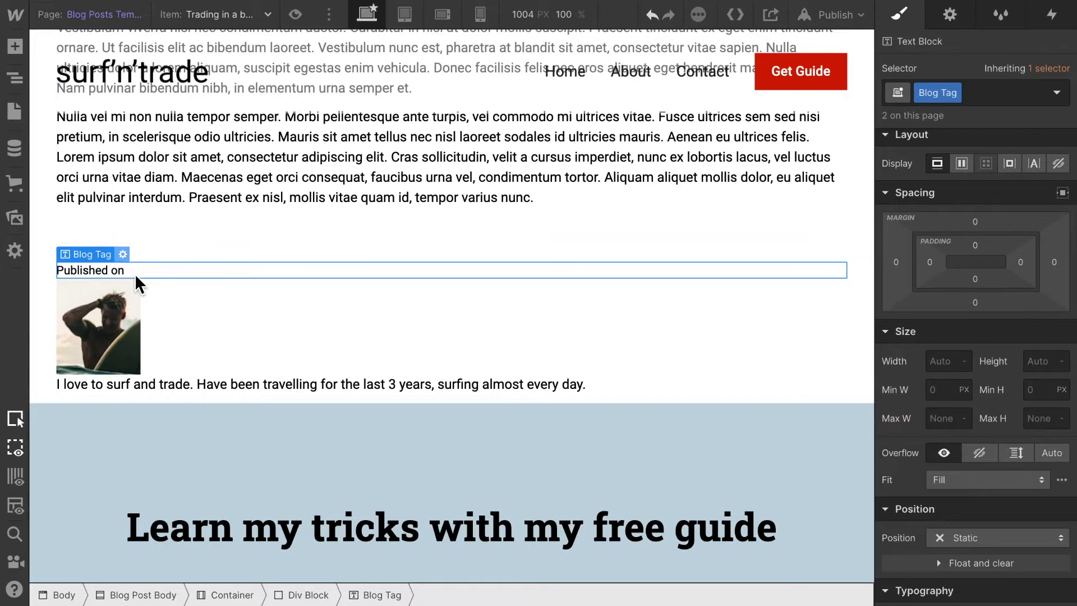
# Bind the copied tag to the Blog Posts Published On date, formatted May 4, 2020
pyautogui.click(950, 16)
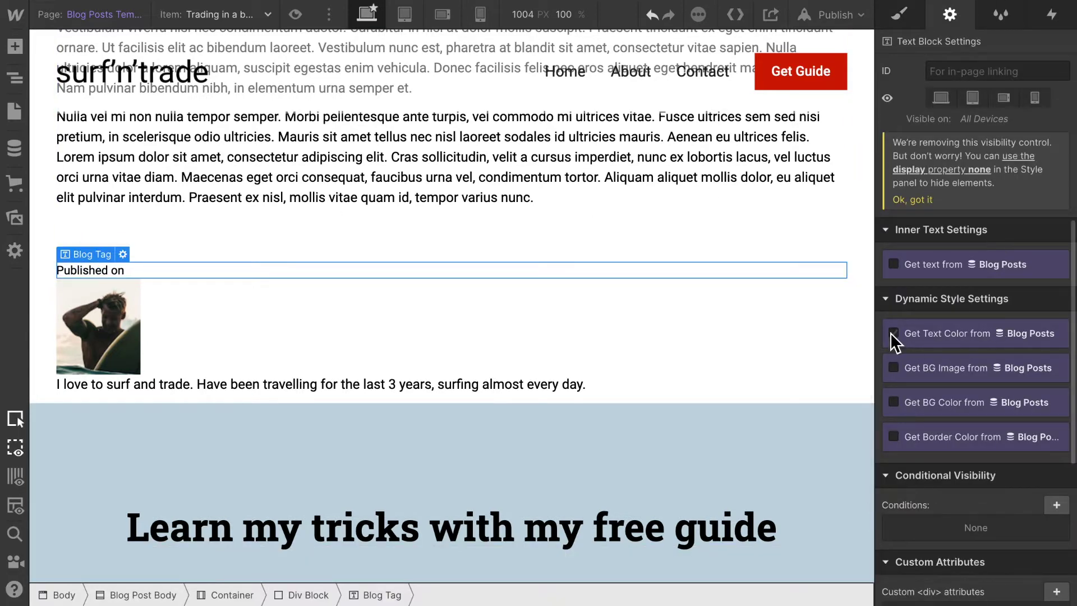
pyautogui.click(892, 264)
pyautogui.click(920, 285)
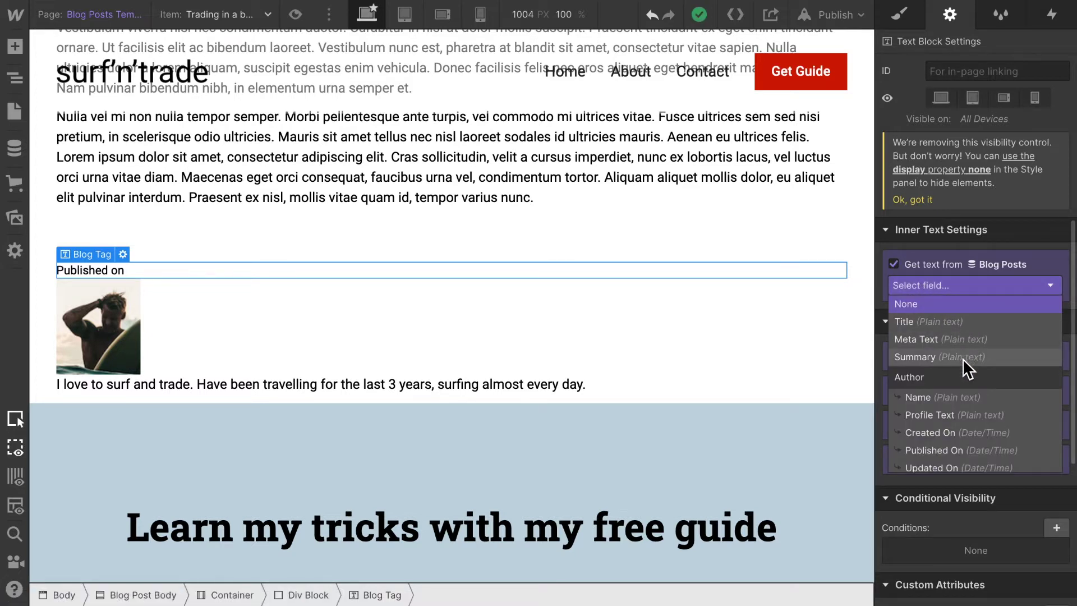
pyautogui.click(979, 449)
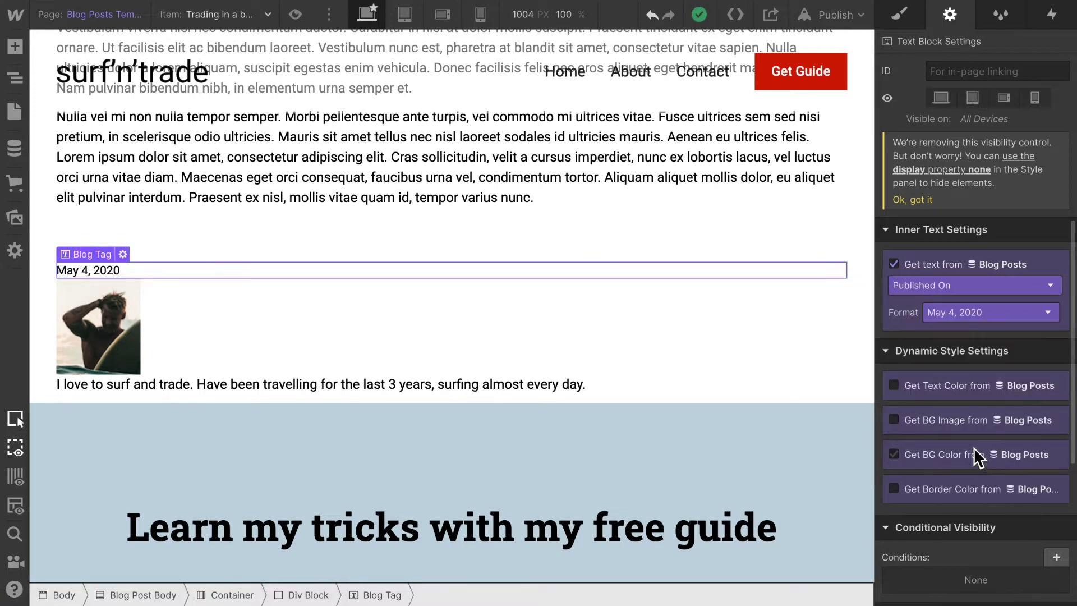
pyautogui.click(1004, 324)
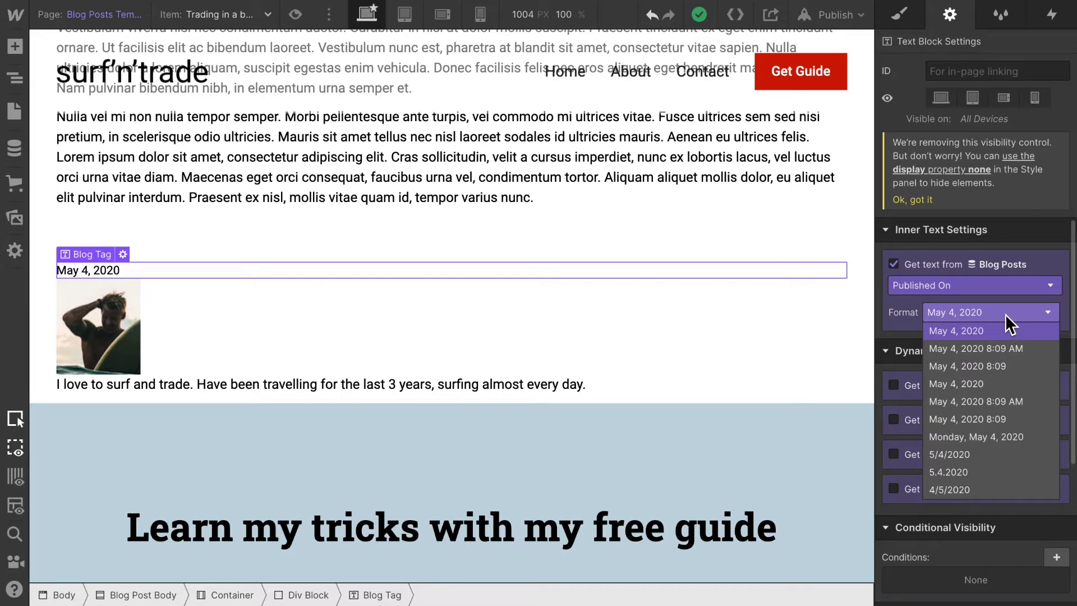
pyautogui.click(1006, 316)
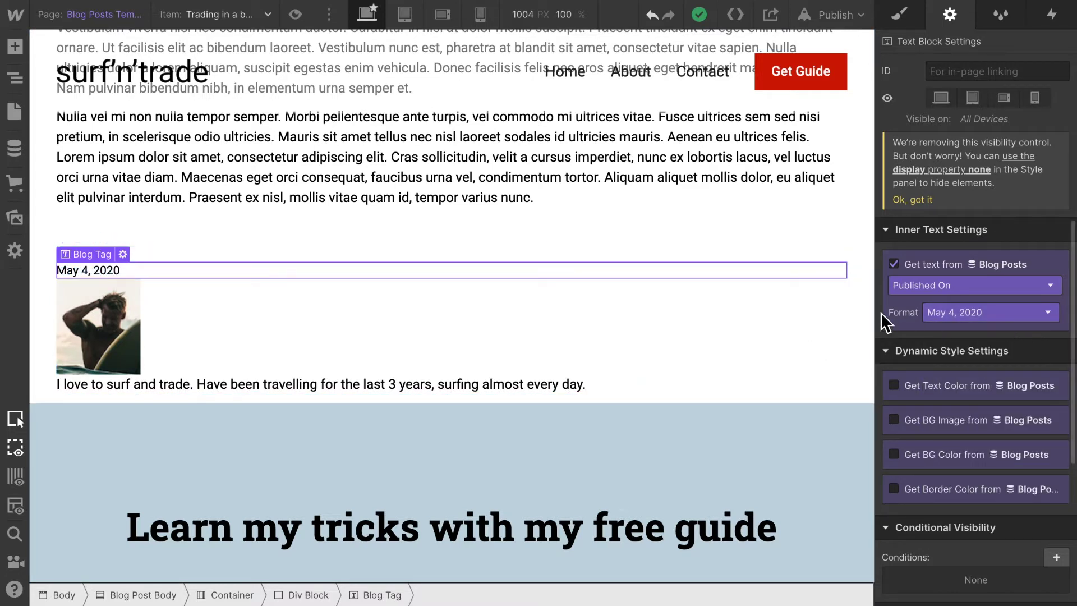
# Duplicate the tag, place the copy below the date, and start typing 'by'
pyautogui.click(274, 254)
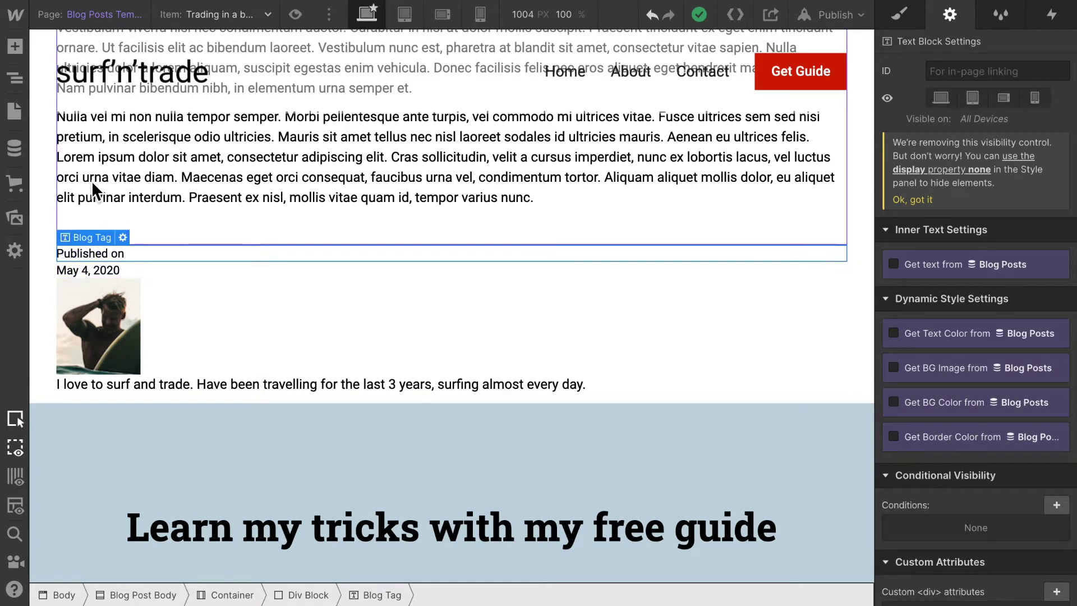
pyautogui.click(15, 78)
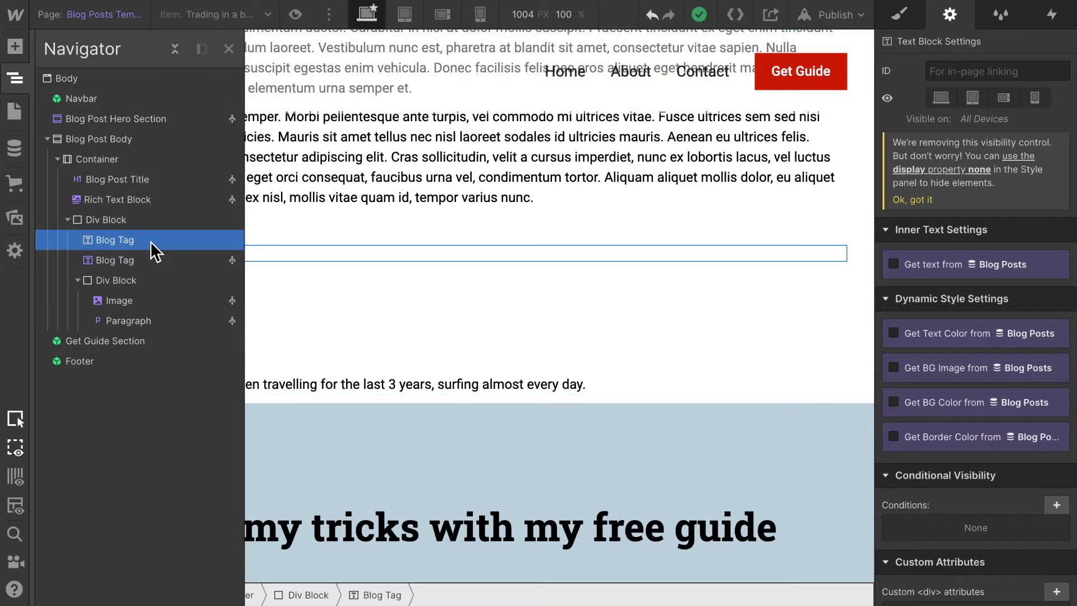
pyautogui.hotkey('ctrl', 'd')
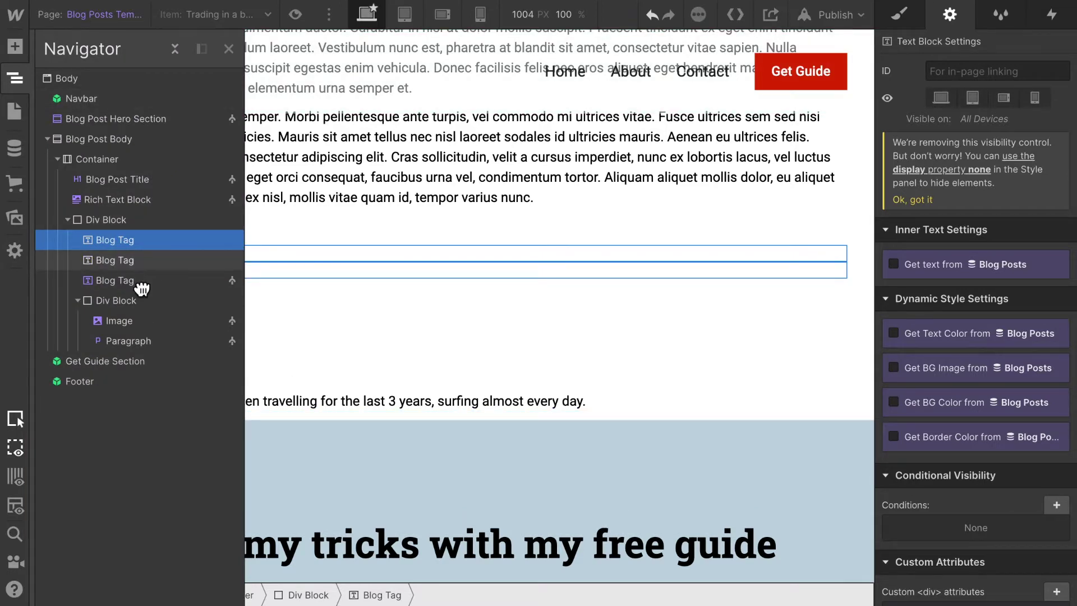
pyautogui.moveTo(142, 288)
pyautogui.mouseDown()
pyautogui.moveTo(132, 300)
pyautogui.moveTo(128, 287)
pyautogui.mouseUp()
pyautogui.click(190, 286)
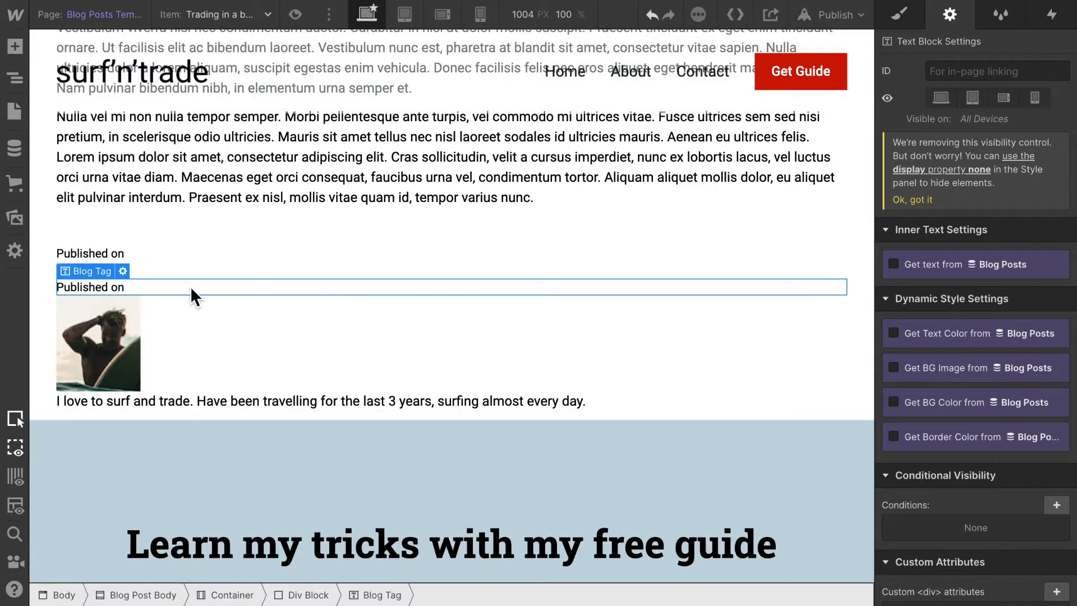
pyautogui.doubleClick(138, 286)
pyautogui.write('by')
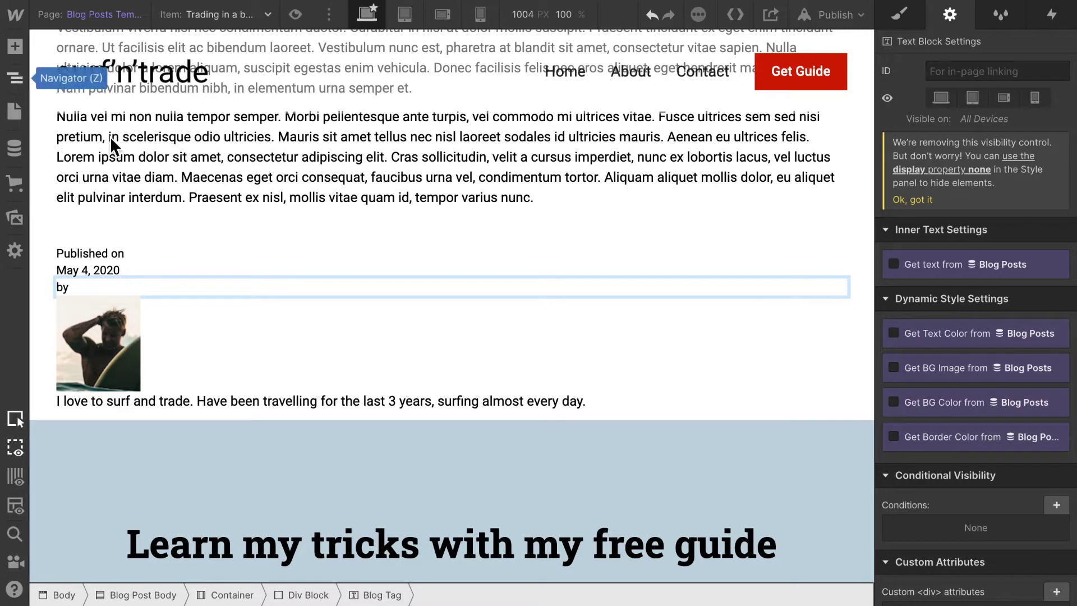
# Finish the 'by' tag, duplicate it, and bind the copy to the Author Name field
pyautogui.press('Escape')
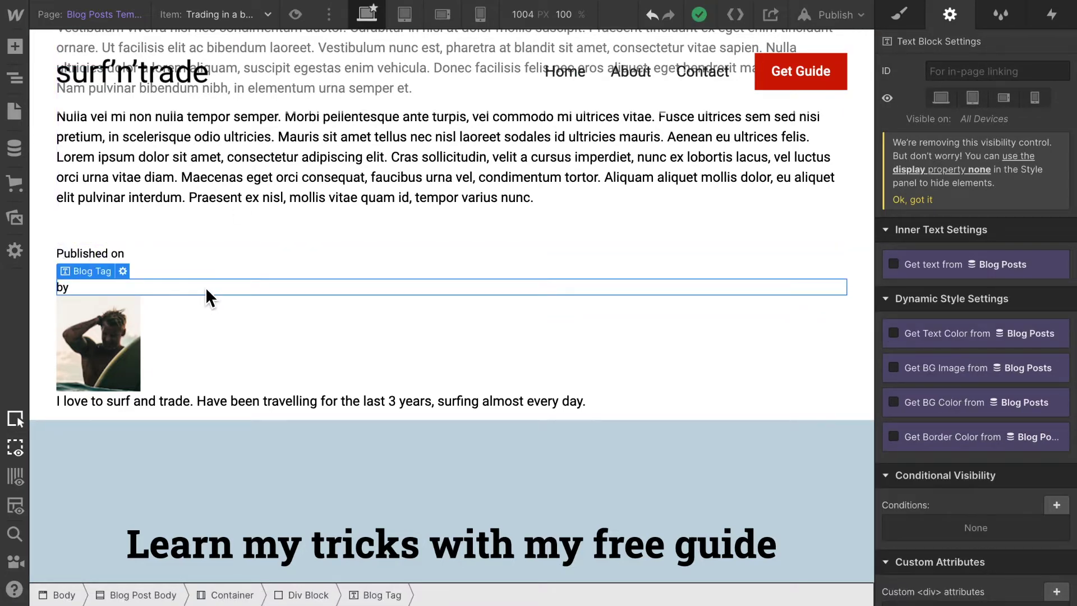
pyautogui.hotkey('ctrl', 'z')
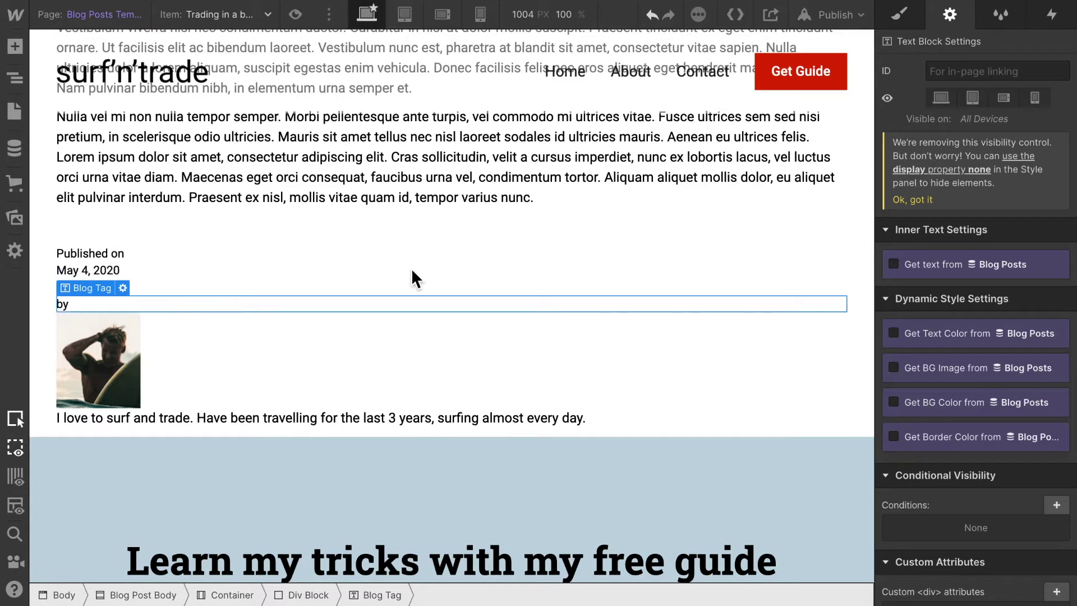
pyautogui.click(894, 264)
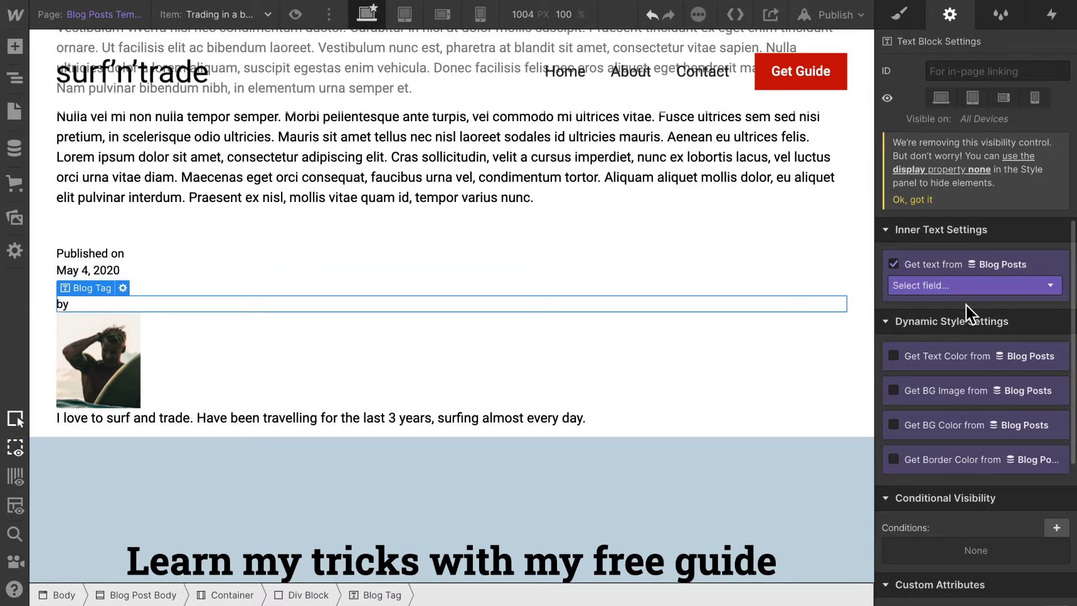
pyautogui.click(964, 286)
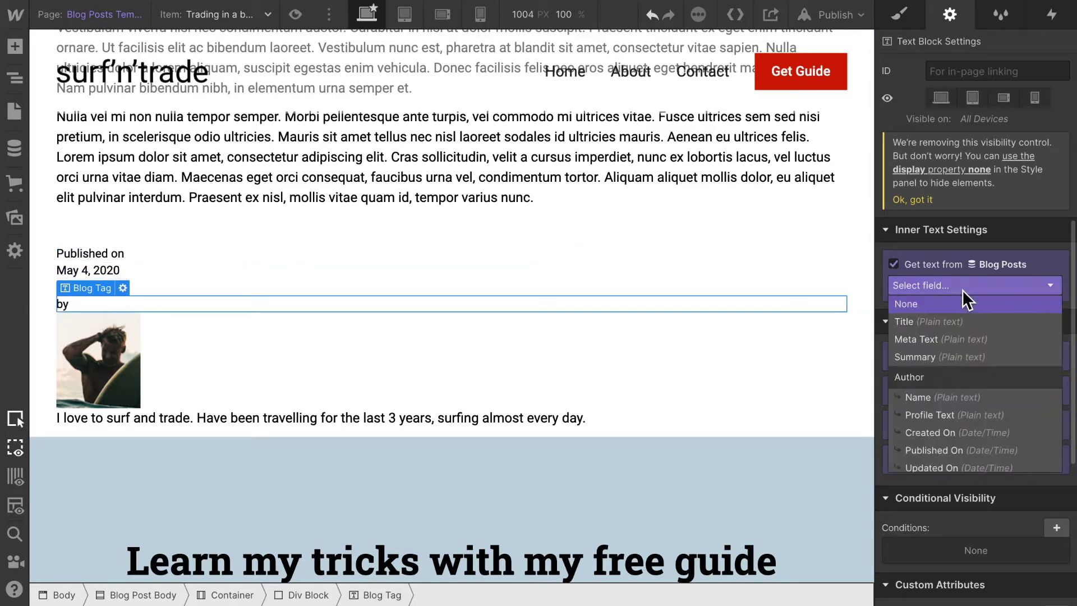
pyautogui.click(970, 398)
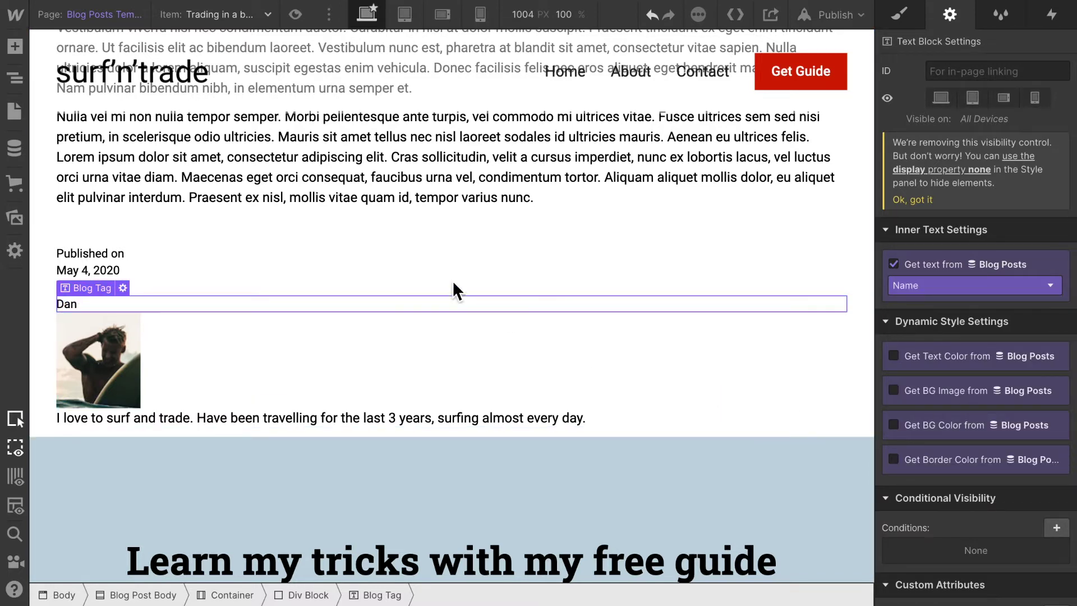
pyautogui.moveTo(381, 255)
pyautogui.mouseDown()
pyautogui.moveTo(381, 328)
pyautogui.moveTo(364, 255)
pyautogui.mouseUp()
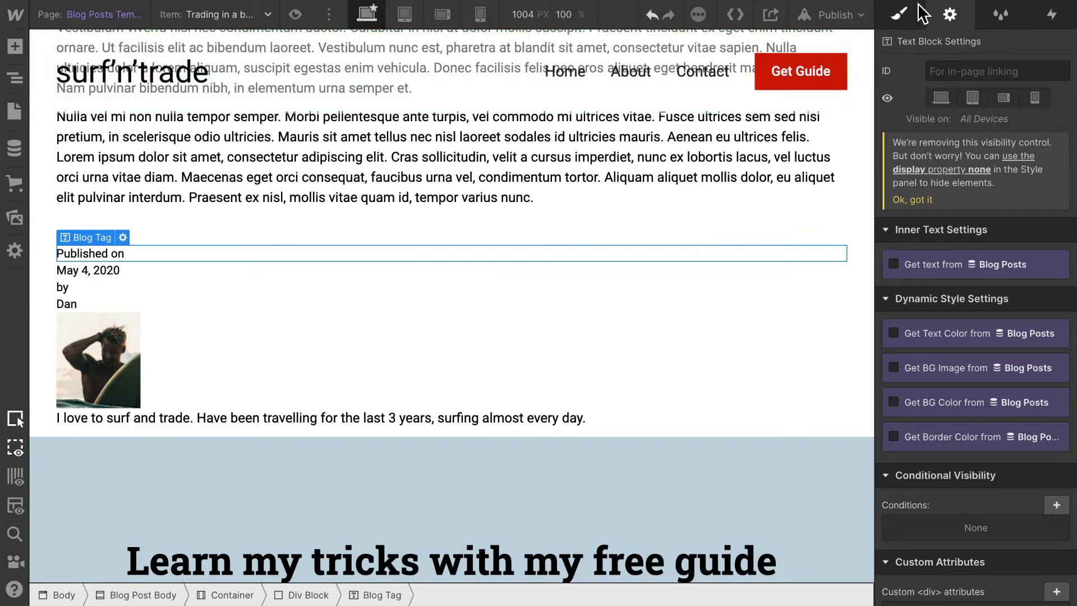
# Set the Blog Tag class's Display to Inline-block so the tags share one line
pyautogui.click(900, 17)
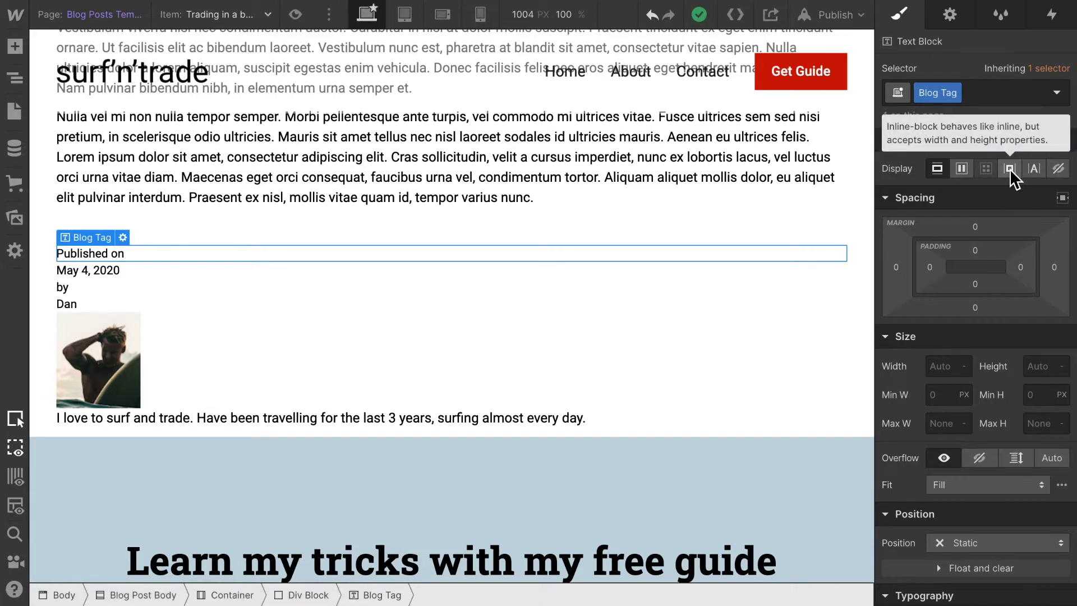
pyautogui.click(1009, 168)
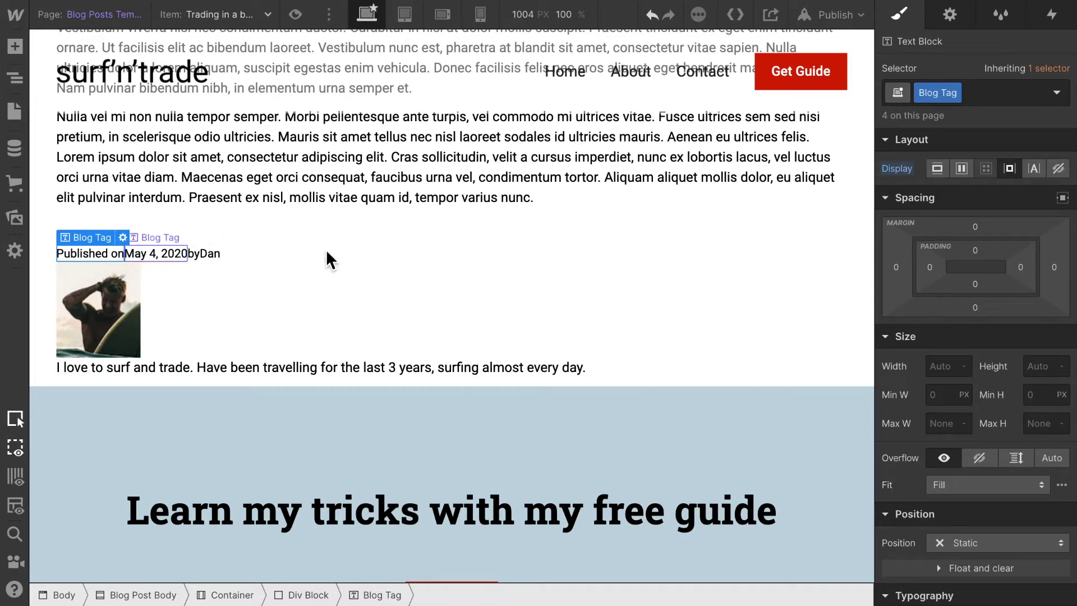
pyautogui.click(353, 261)
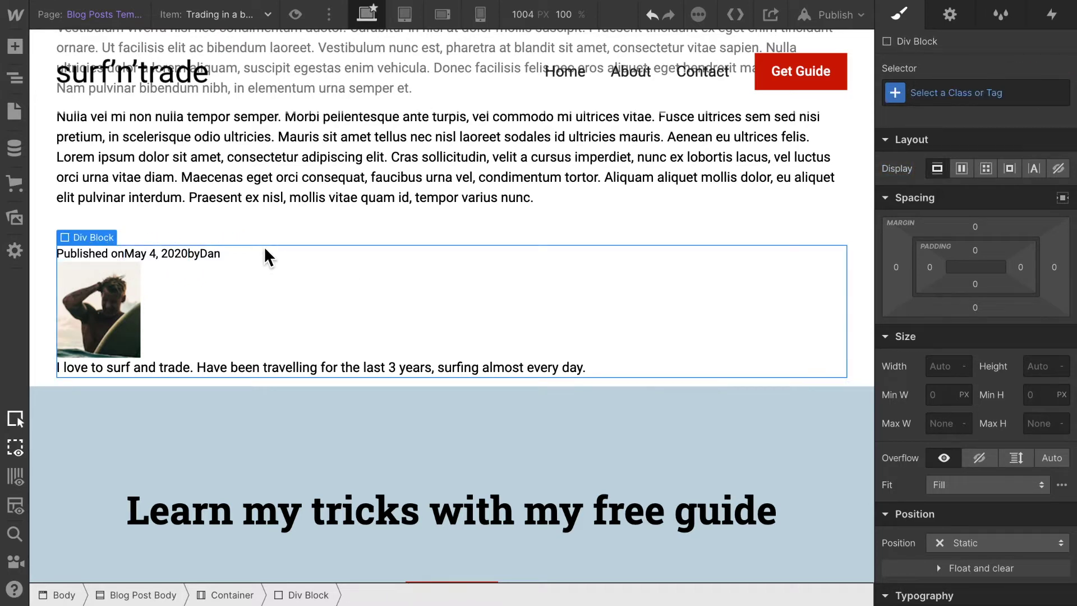
# Give the Blog Tag class a 2 px left margin to separate the meta words
pyautogui.click(121, 257)
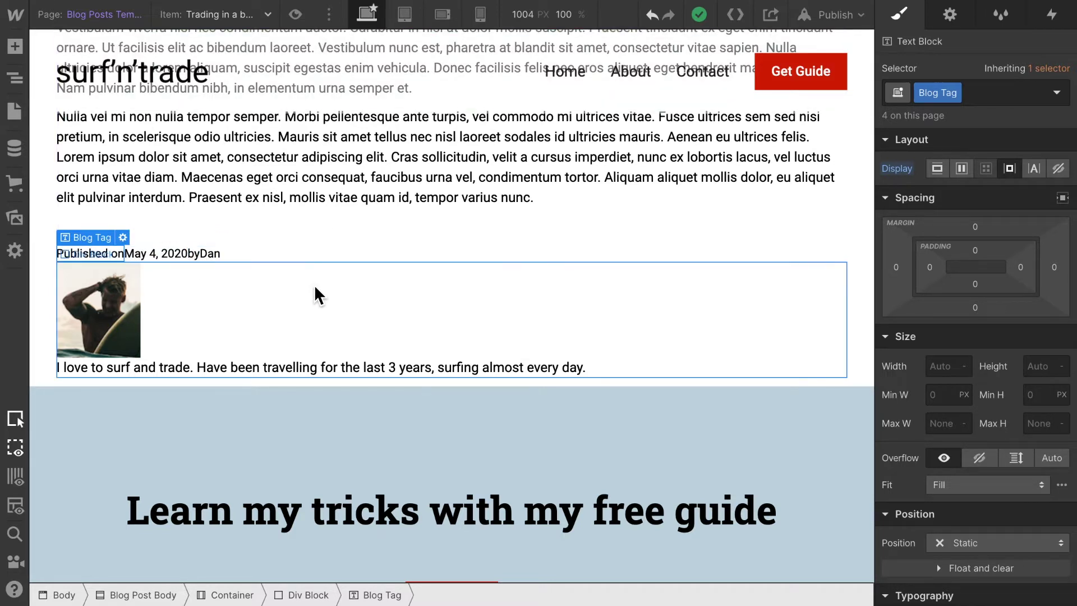
pyautogui.click(263, 272)
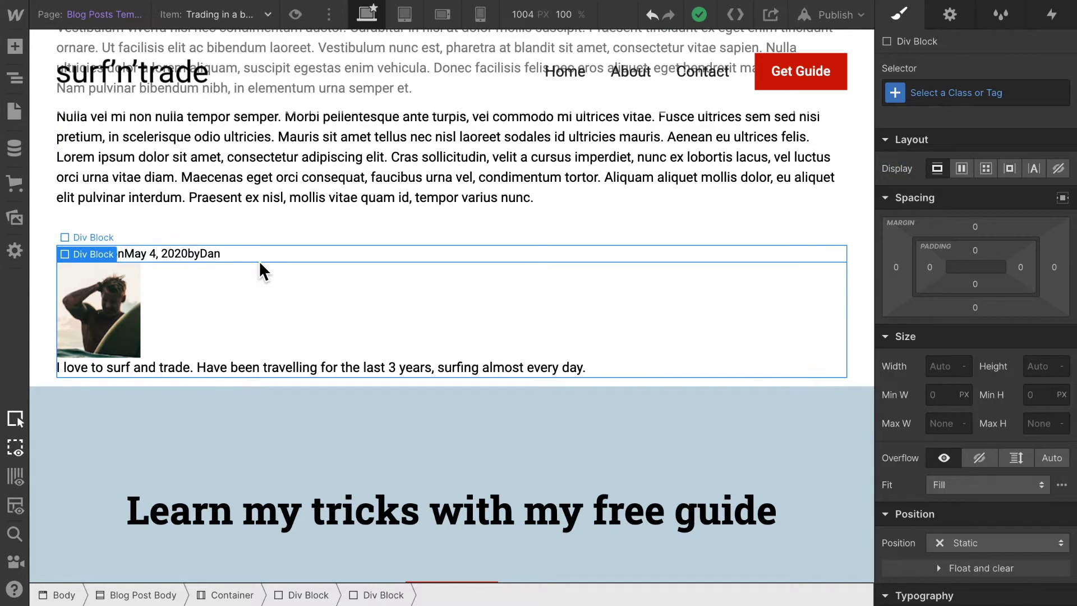
pyautogui.click(209, 255)
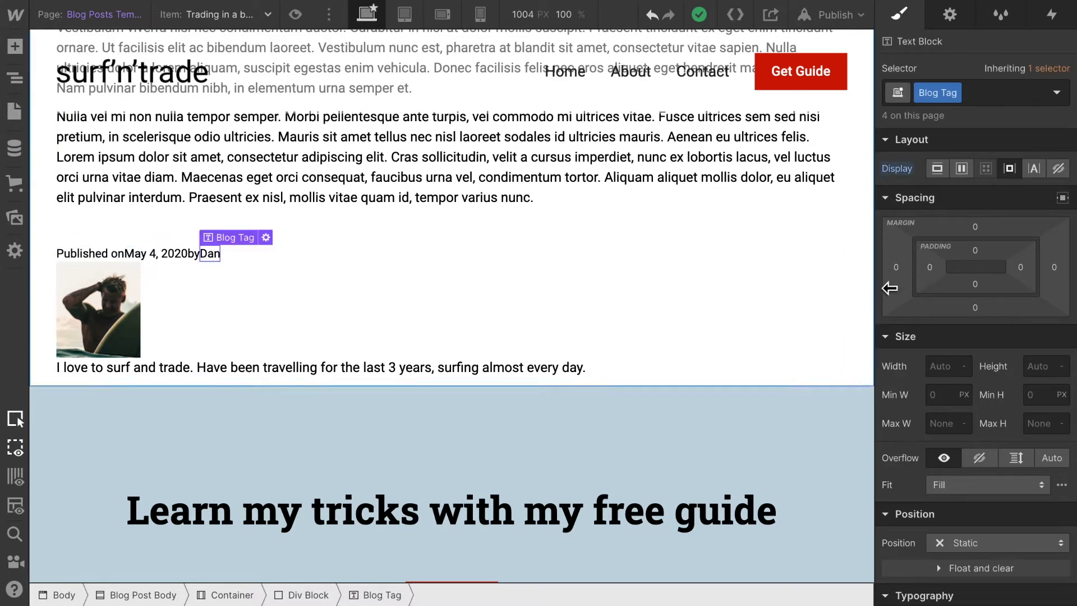
pyautogui.click(108, 261)
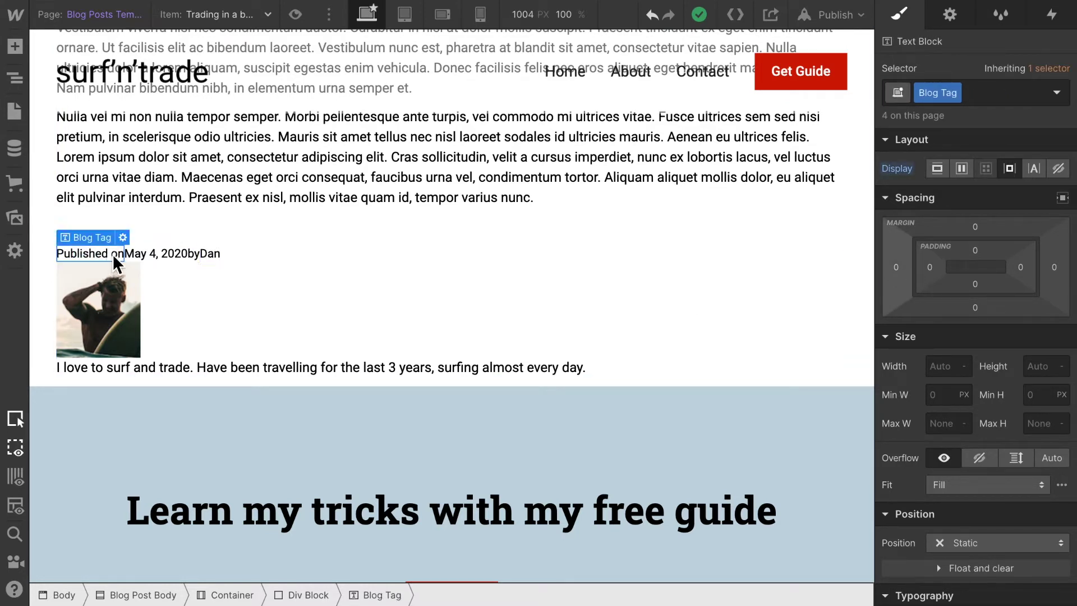
pyautogui.click(208, 258)
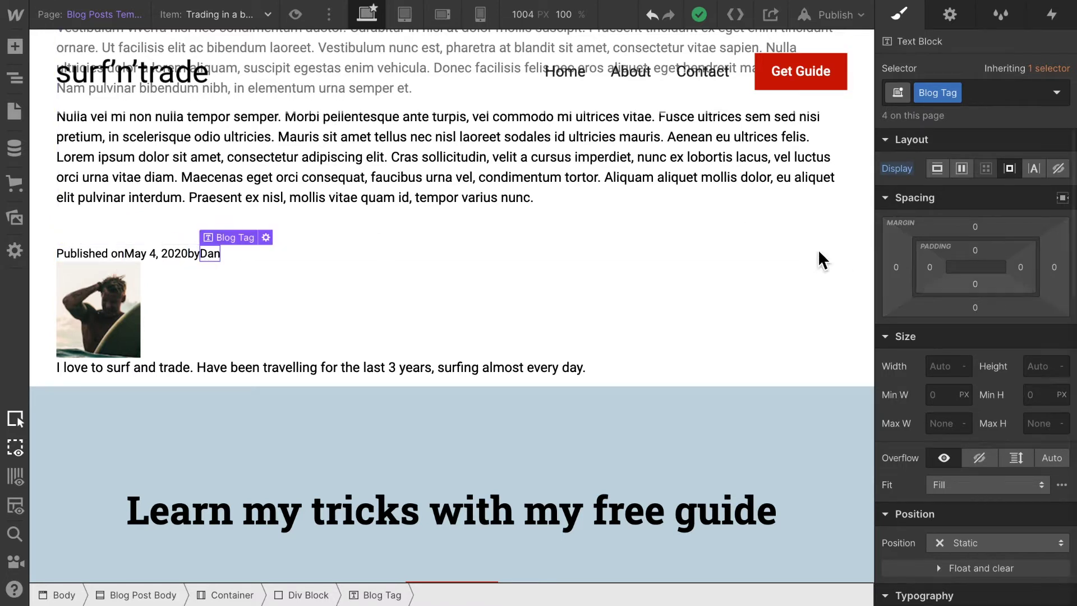
pyautogui.click(900, 269)
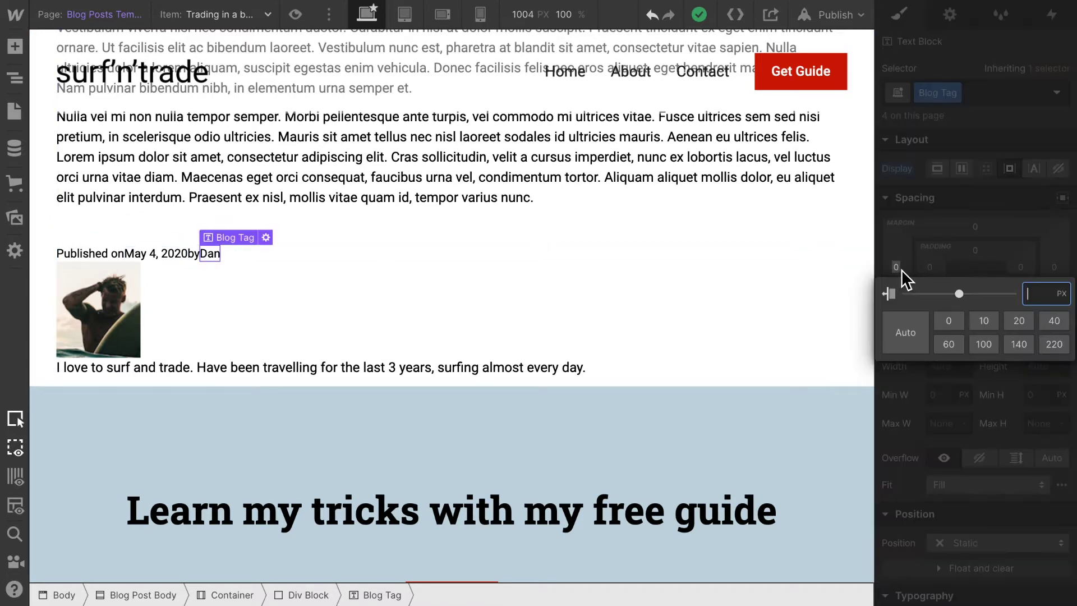
pyautogui.press('Return')
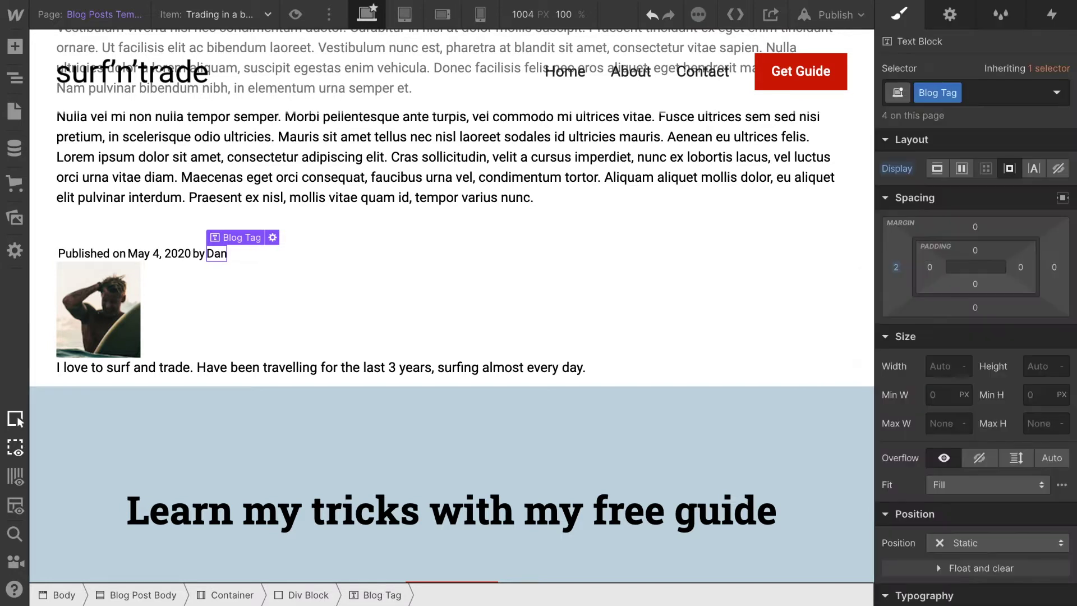
pyautogui.click(396, 340)
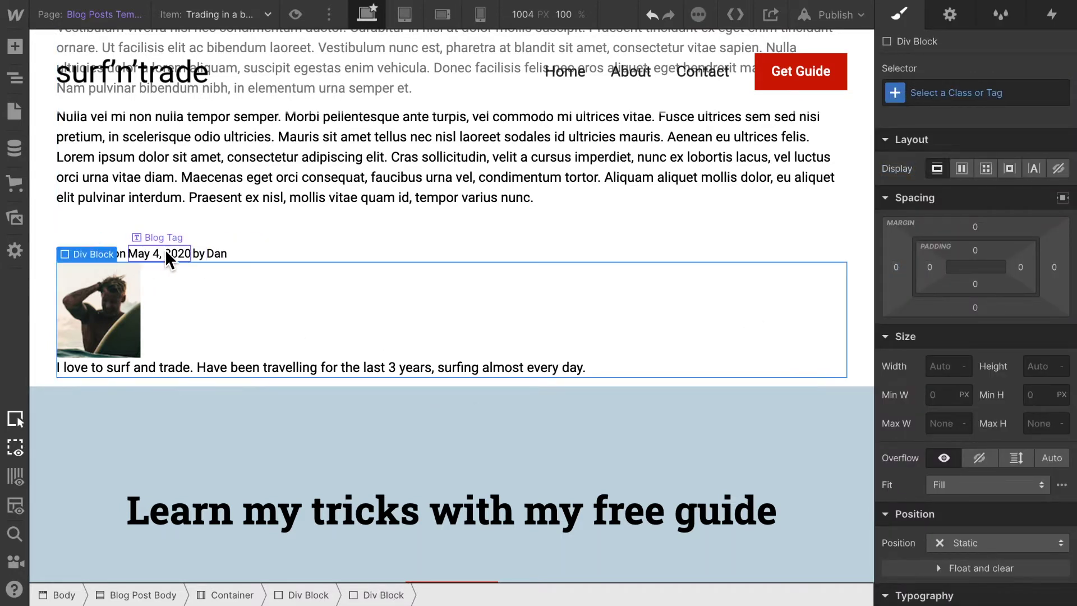
pyautogui.click(222, 261)
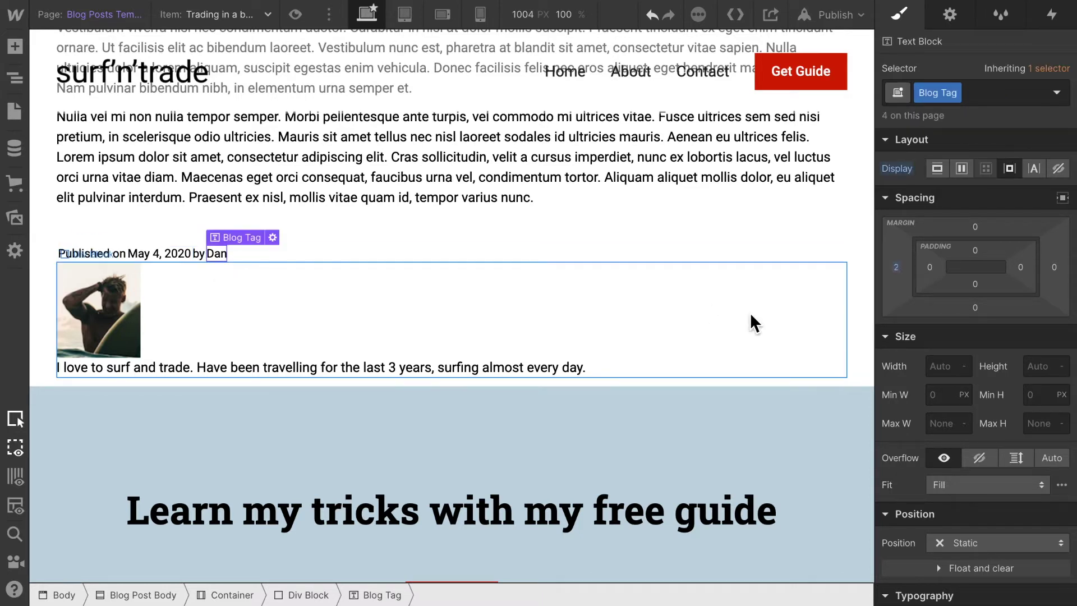
pyautogui.scroll(-4, 1000, 376)
# Set the Blog Tag font weight to 500 Medium and size to 12 px
pyautogui.scroll(-3, 1000, 377)
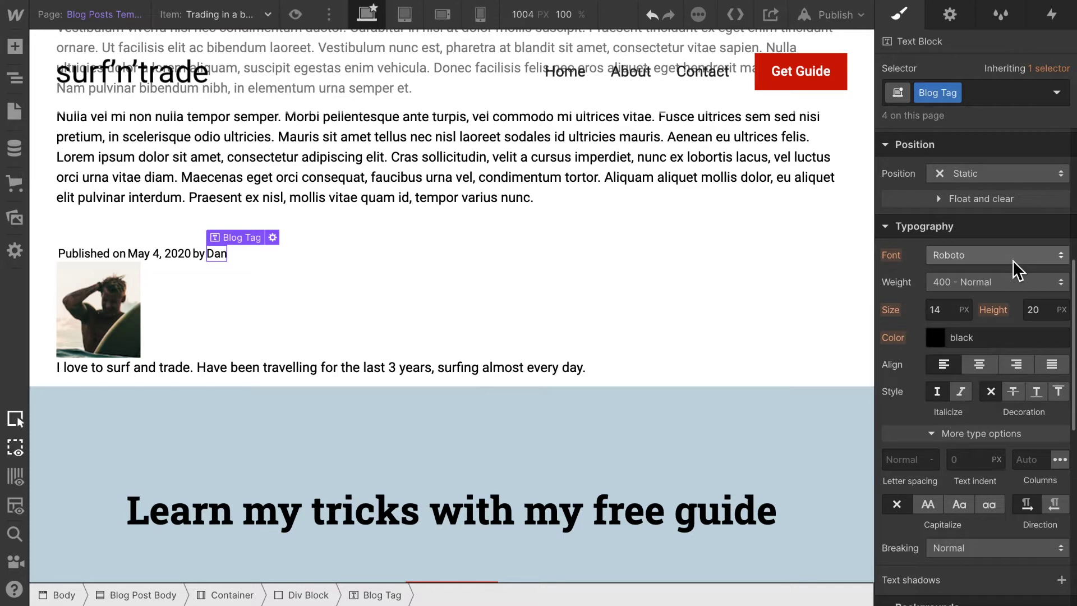
pyautogui.click(1009, 283)
pyautogui.click(1004, 303)
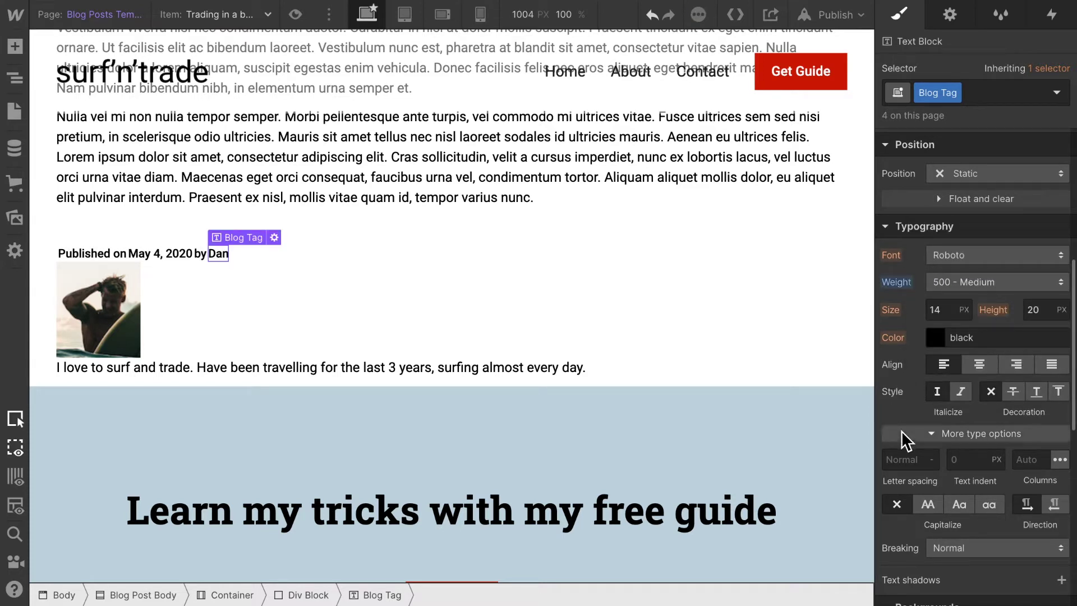
pyautogui.click(956, 314)
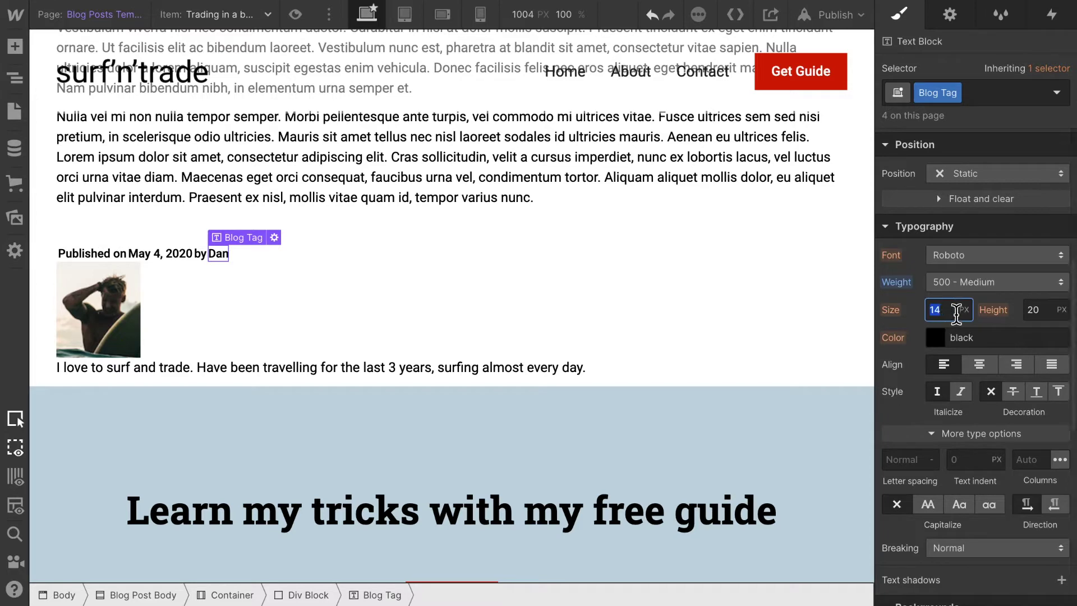
pyautogui.press('Return')
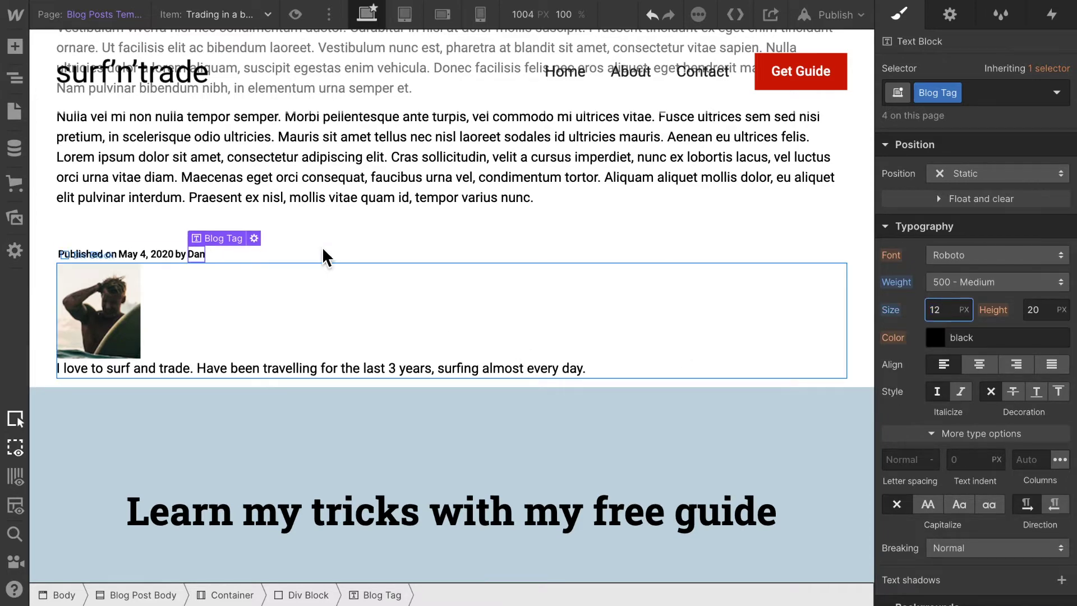
# Add a 10 px bottom margin to the Blog Tag class
pyautogui.scroll(5, 1033, 301)
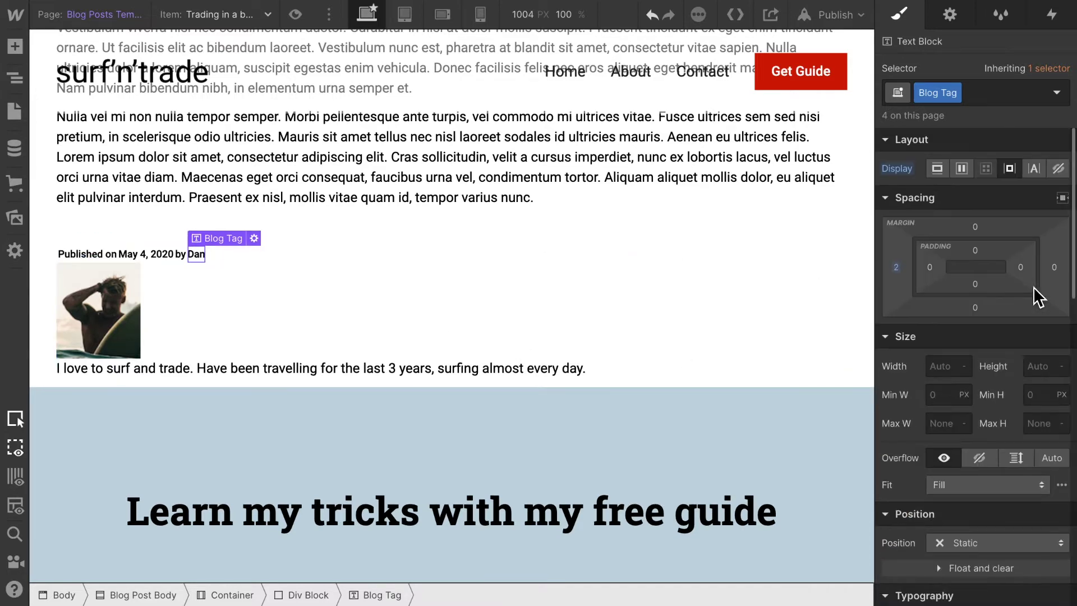
pyautogui.click(981, 310)
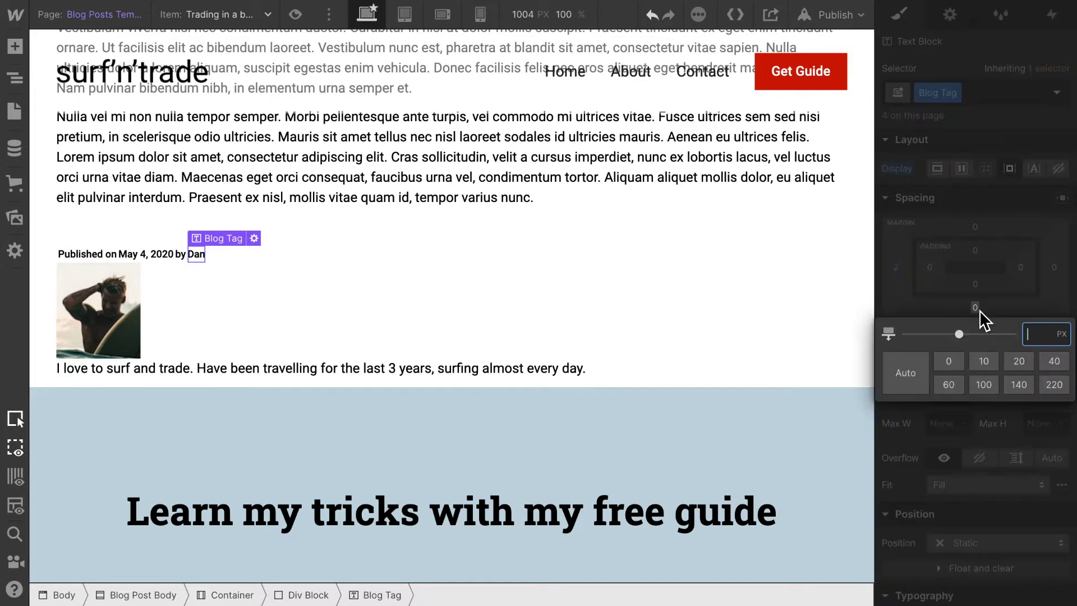
pyautogui.click(987, 362)
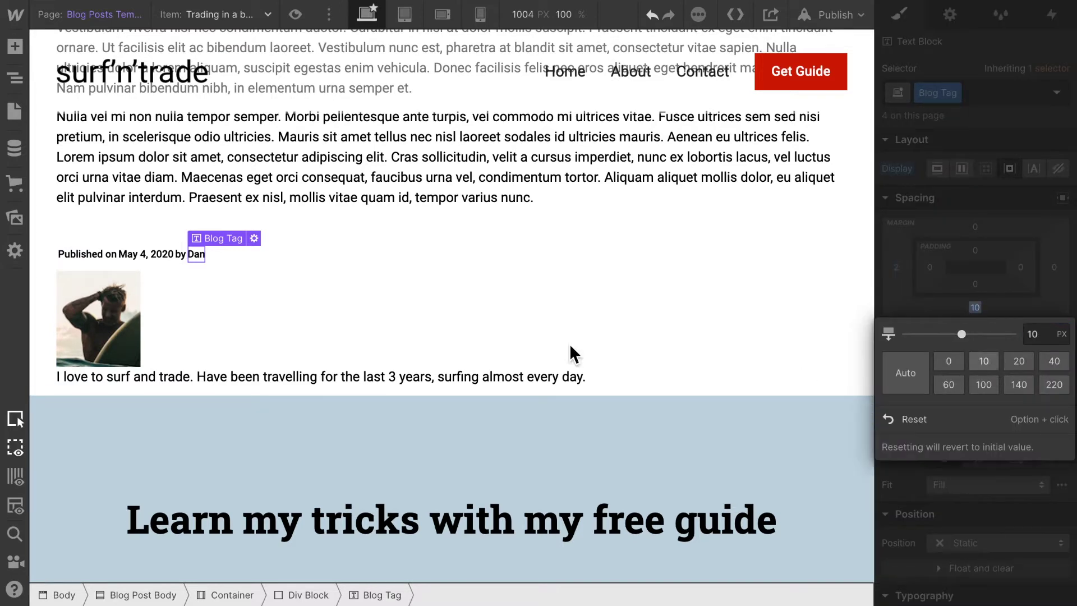
pyautogui.click(460, 305)
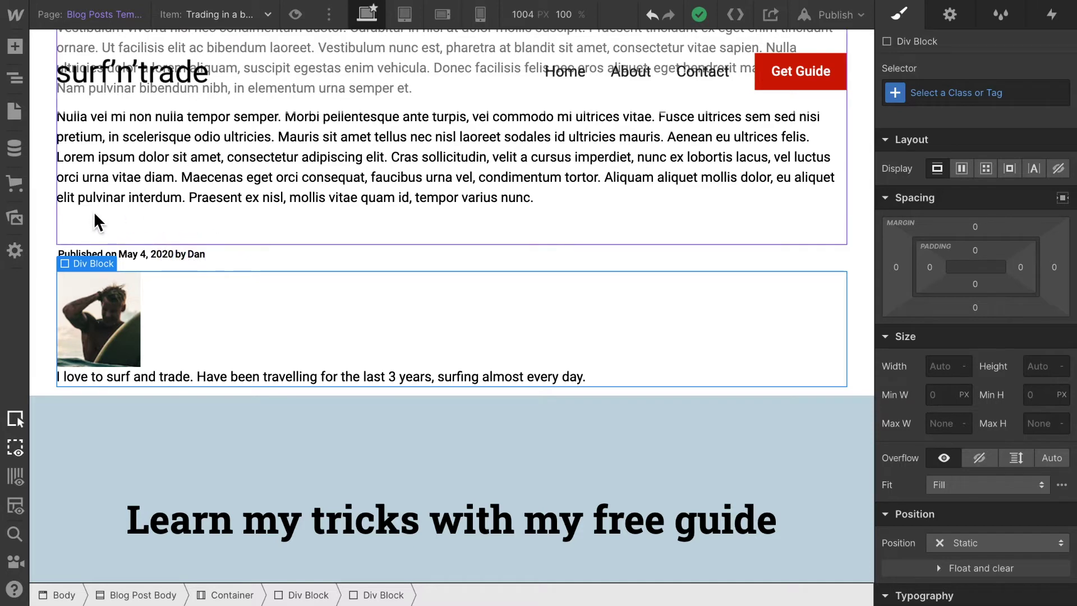
# Delete the empty final paragraph from the 'Trading in a bear market' post body and save the post
pyautogui.click(104, 230)
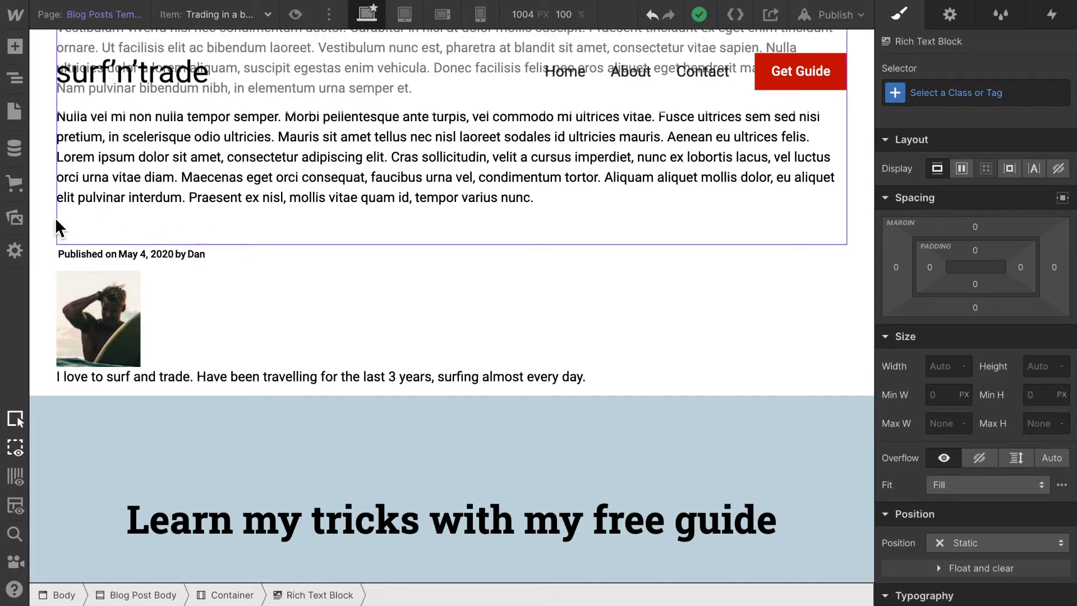
pyautogui.click(16, 150)
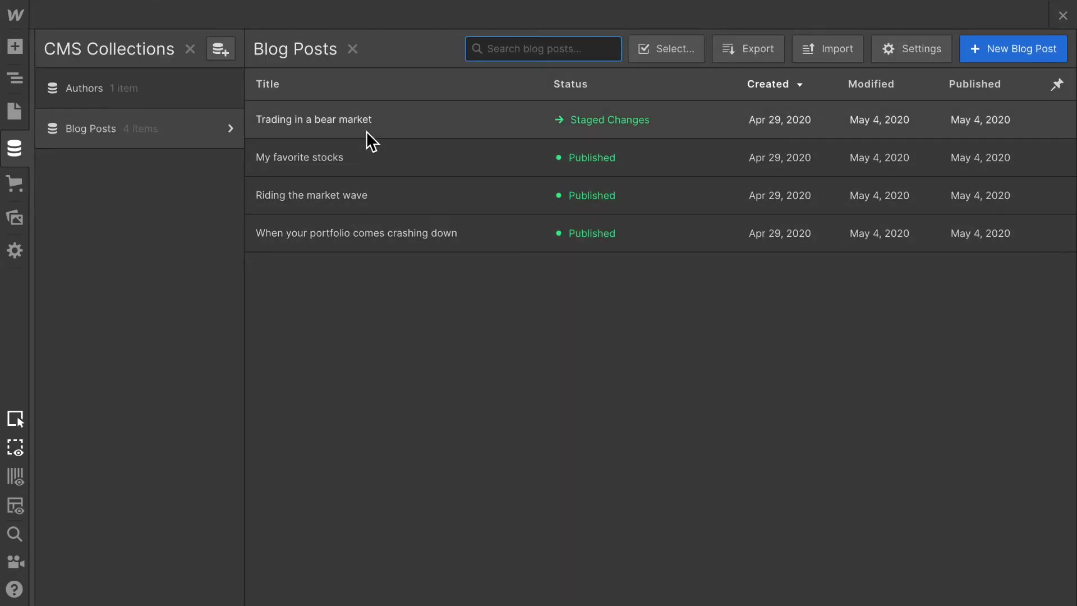
pyautogui.click(366, 130)
pyautogui.scroll(-15, 554, 408)
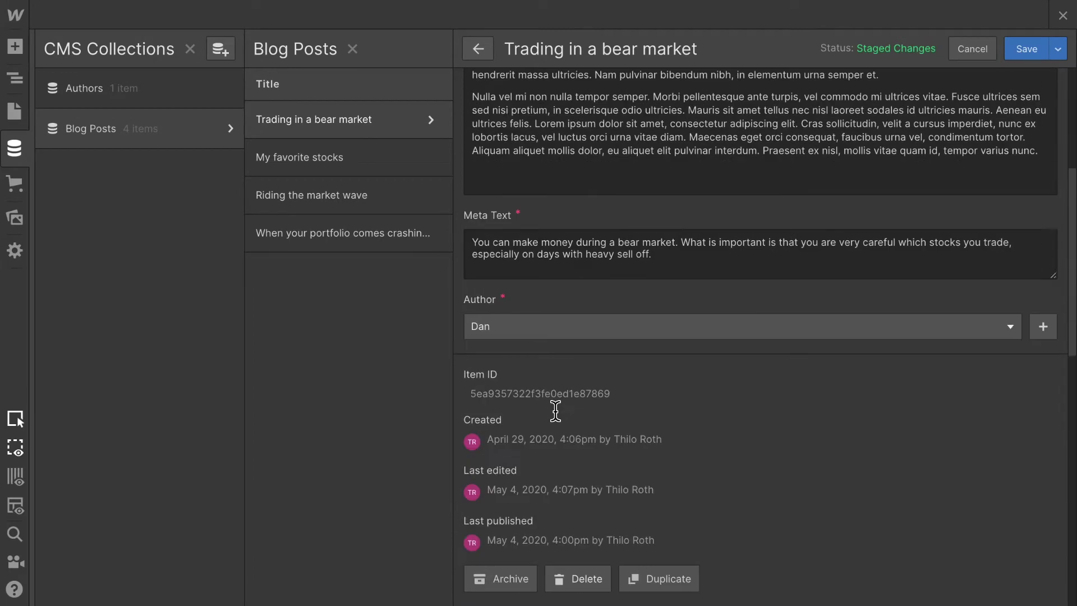
pyautogui.scroll(1, 570, 289)
pyautogui.press('BackSpace')
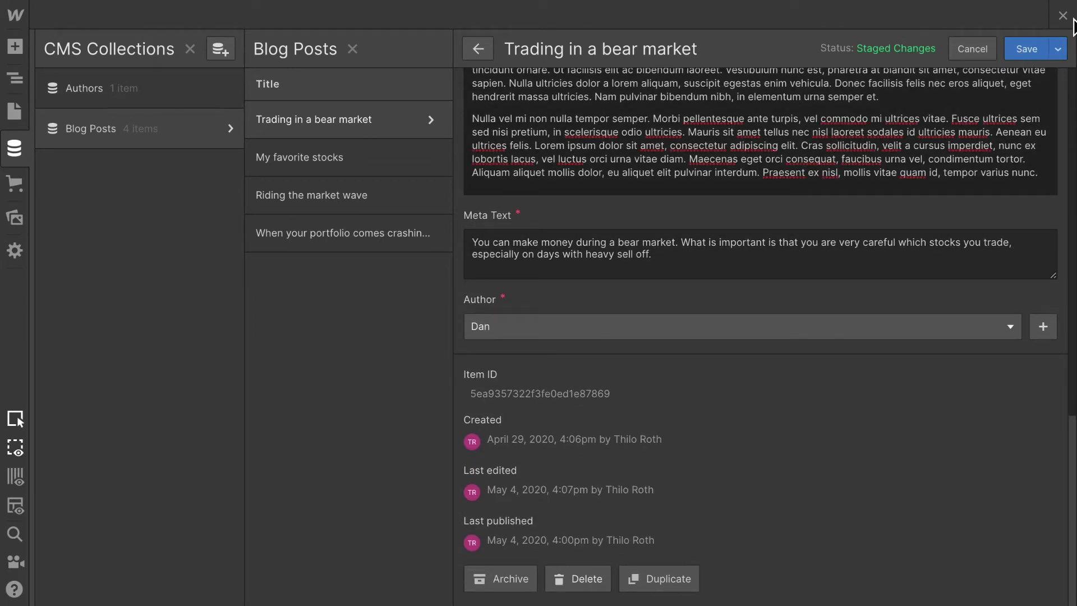
pyautogui.click(1031, 48)
pyautogui.click(1031, 48)
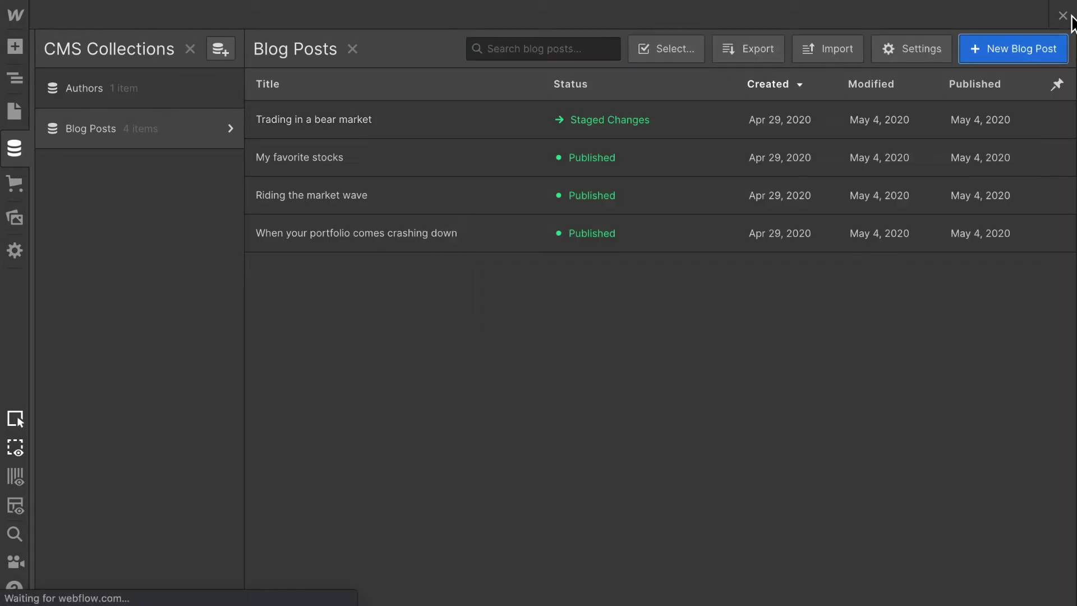
pyautogui.click(1062, 16)
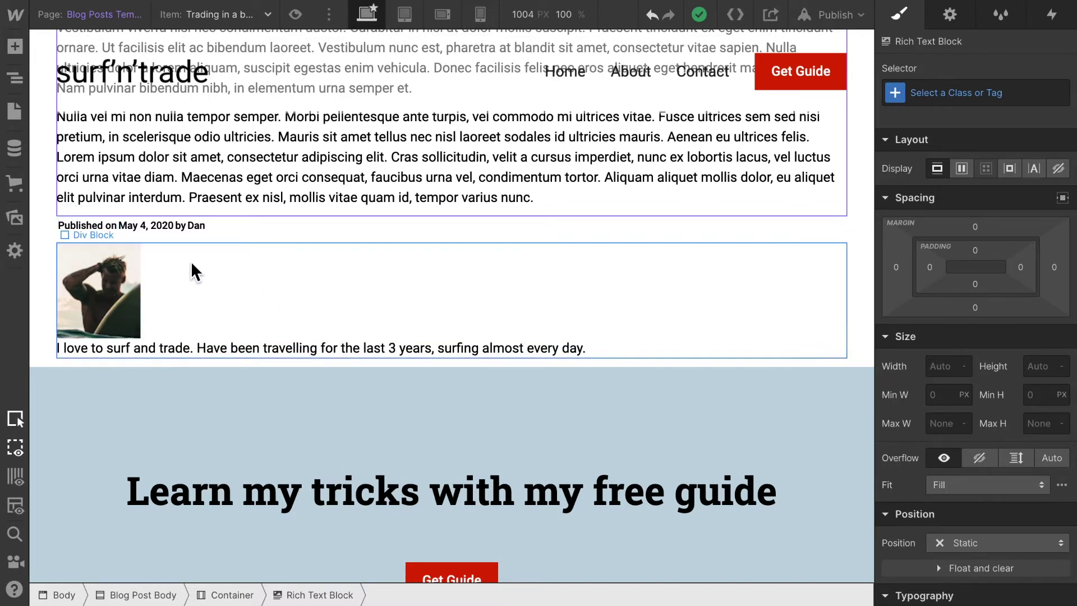
# Give the photo-and-bio div the class 'Blog Post Author Information' and set its display to Flex
pyautogui.click(306, 297)
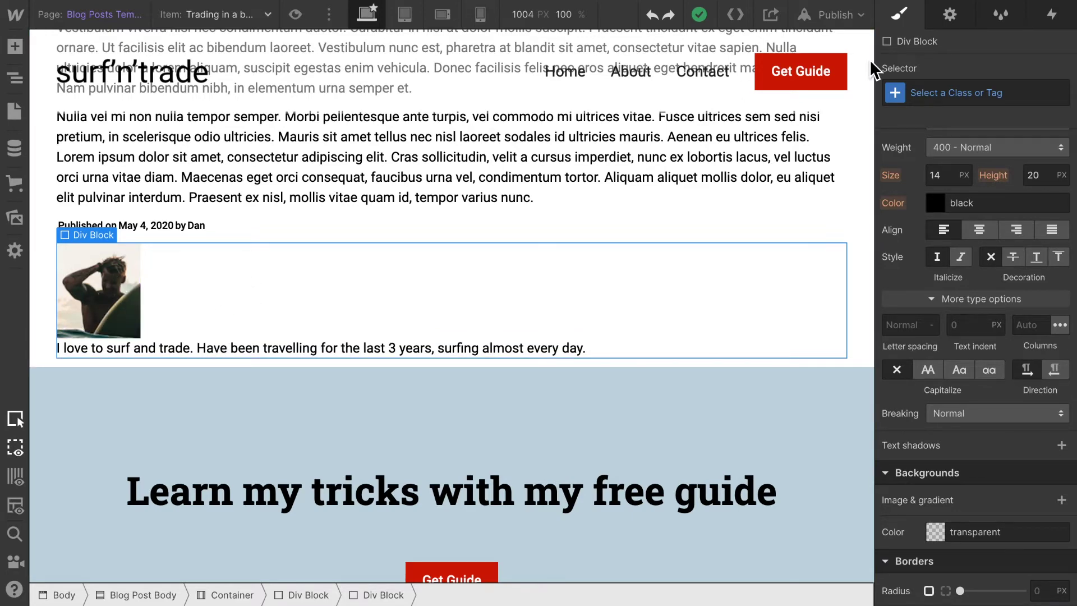
pyautogui.click(974, 94)
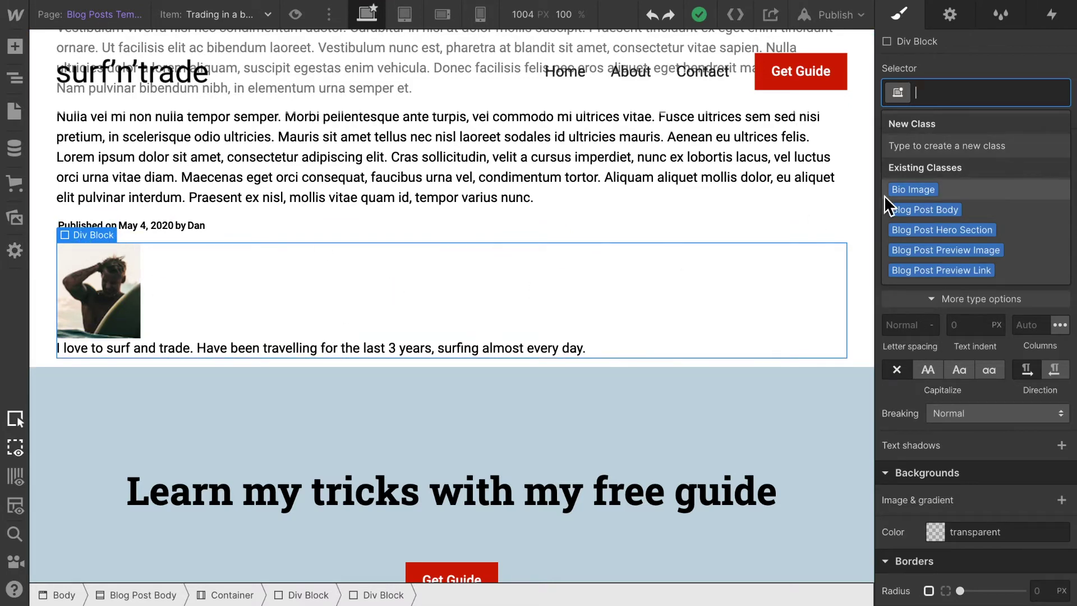
pyautogui.write('Blog')
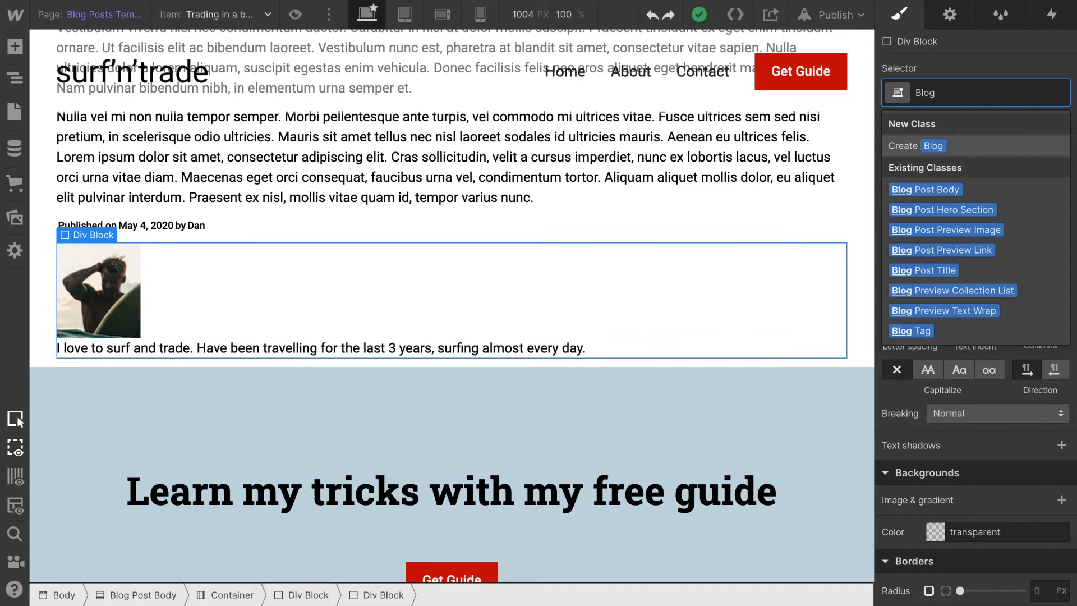
pyautogui.write(' Post Author Information')
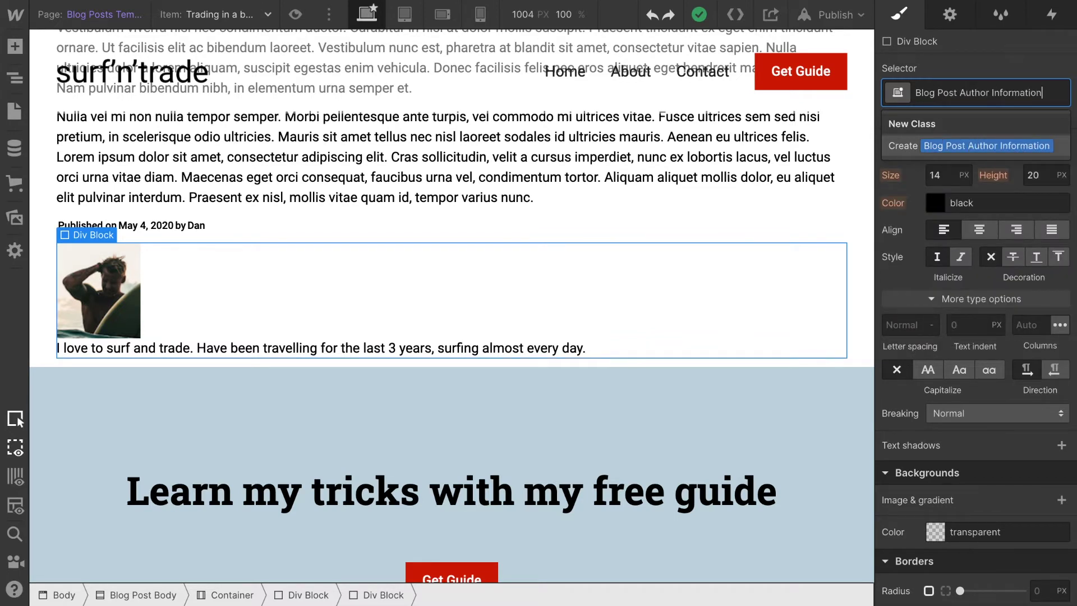
pyautogui.press('Return')
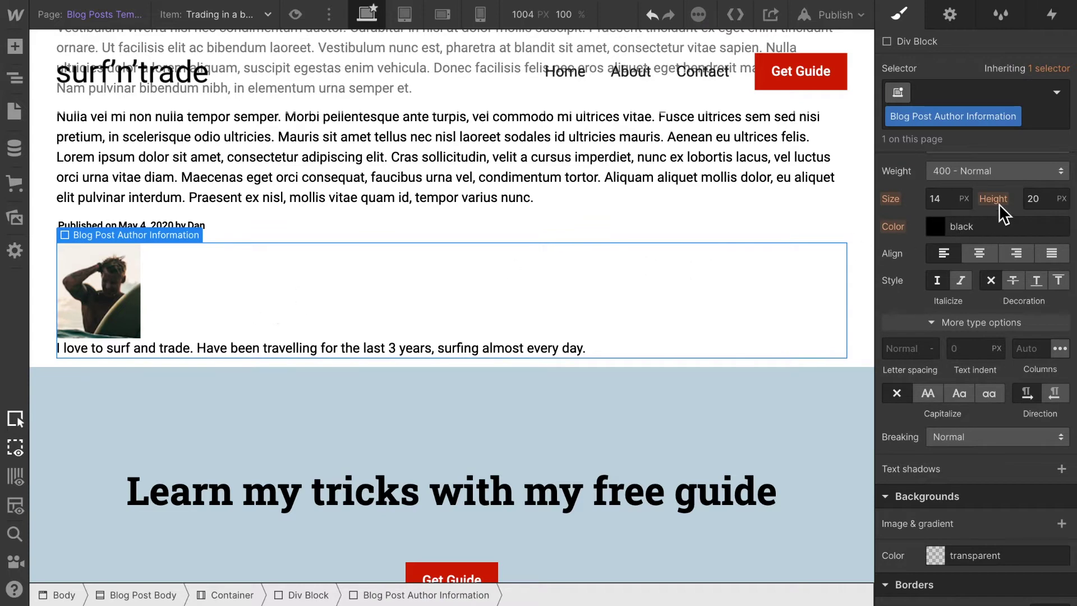
pyautogui.scroll(8, 998, 204)
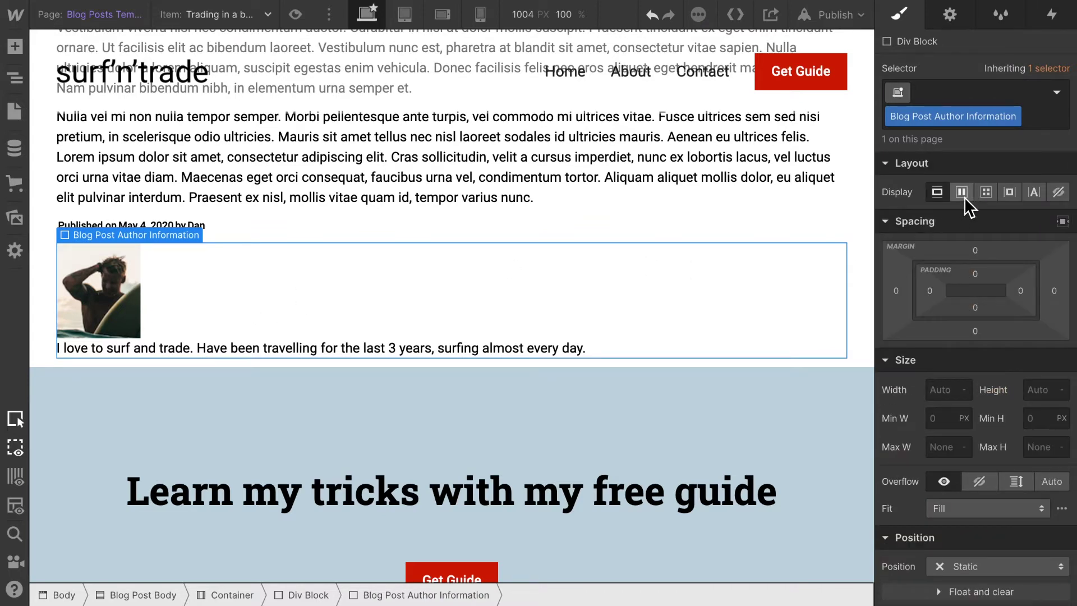
pyautogui.click(963, 192)
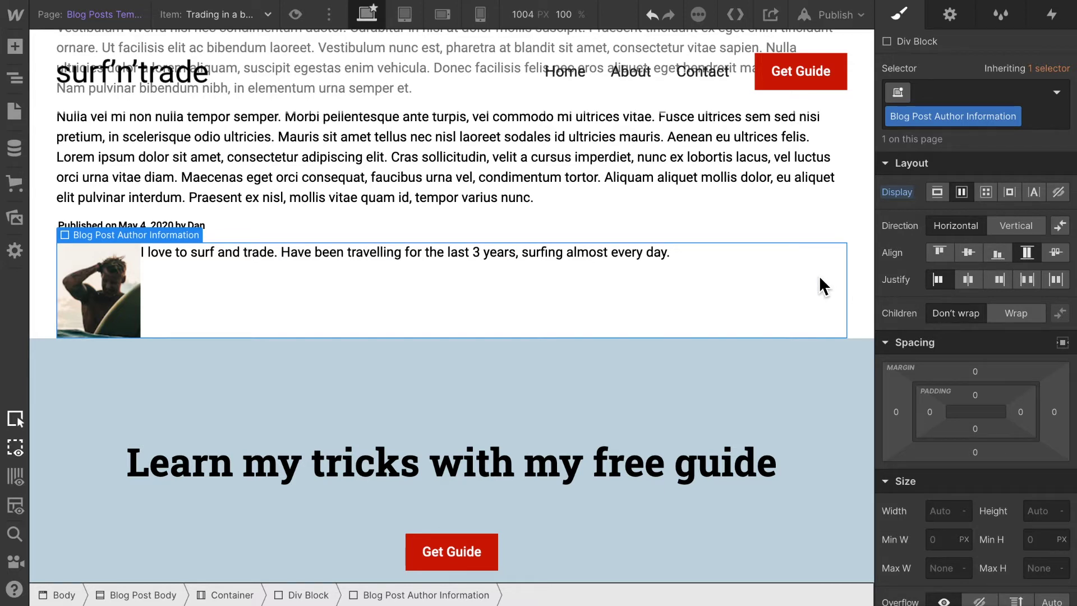
# Give the author bio paragraph the class 'Blog Author Bio Text' and a 200 px width
pyautogui.click(348, 289)
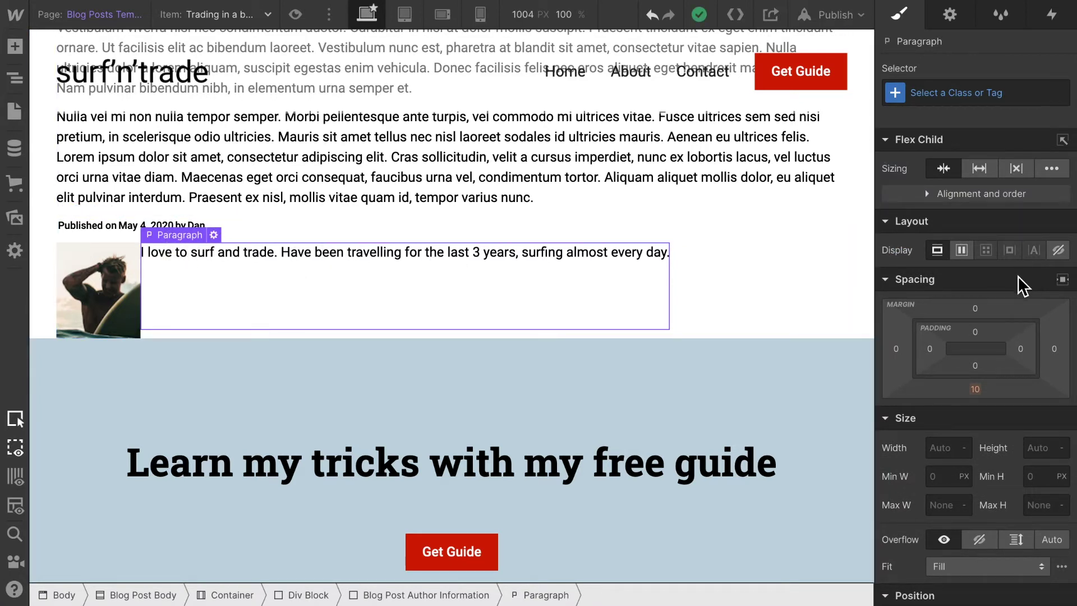
pyautogui.click(971, 93)
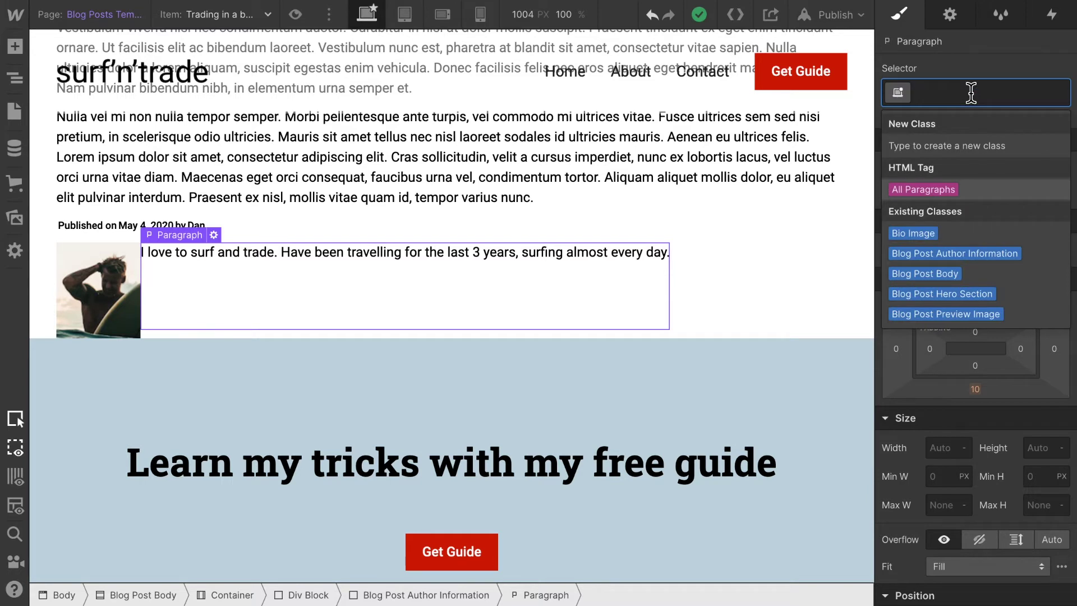
pyautogui.write('Blog Aut')
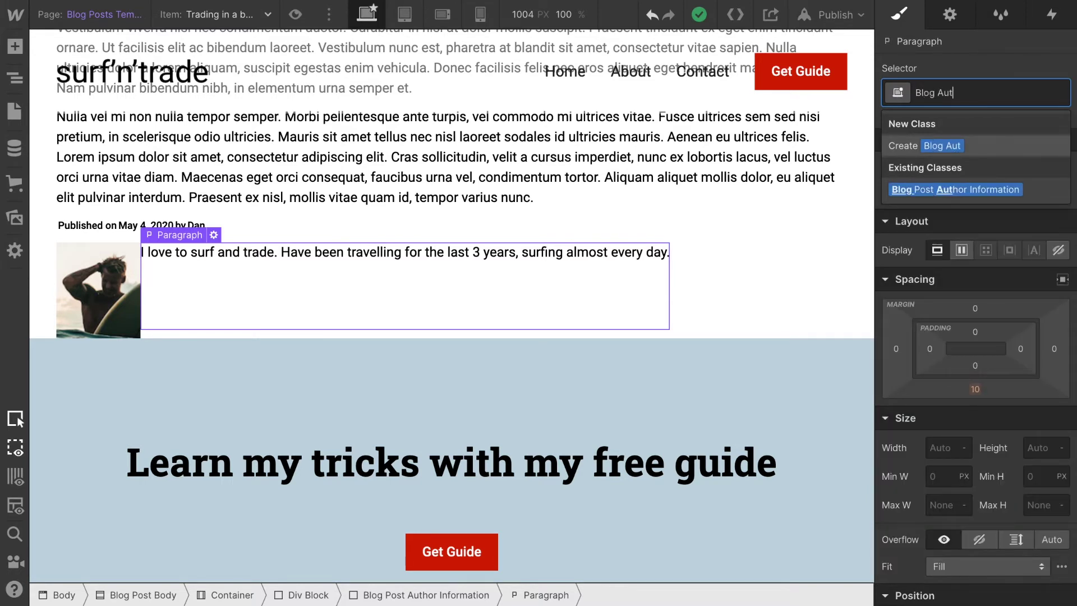
pyautogui.write('hor Bio Text')
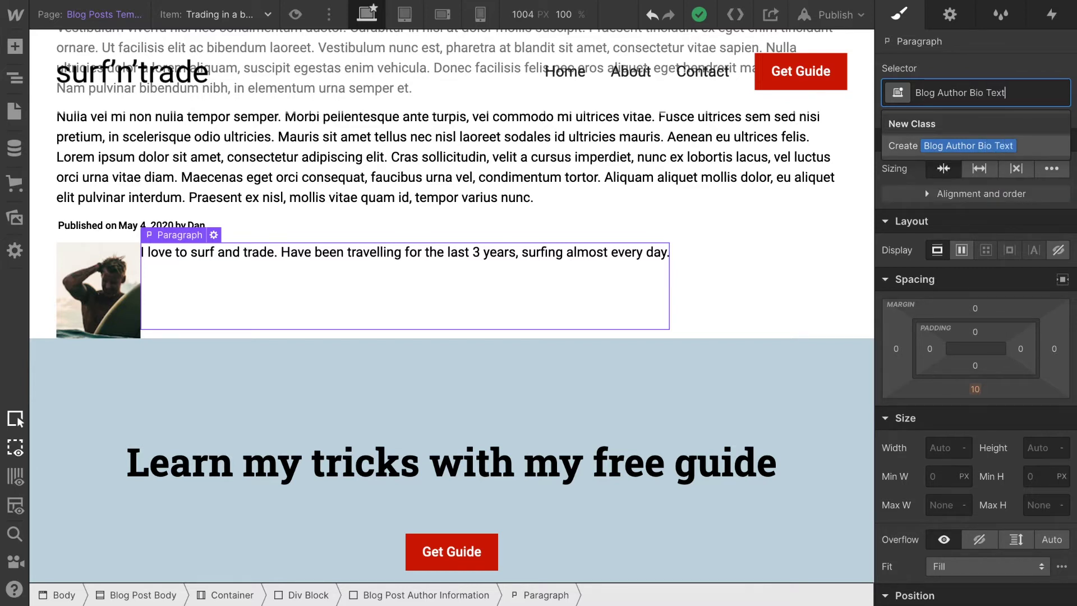
pyautogui.press('Return')
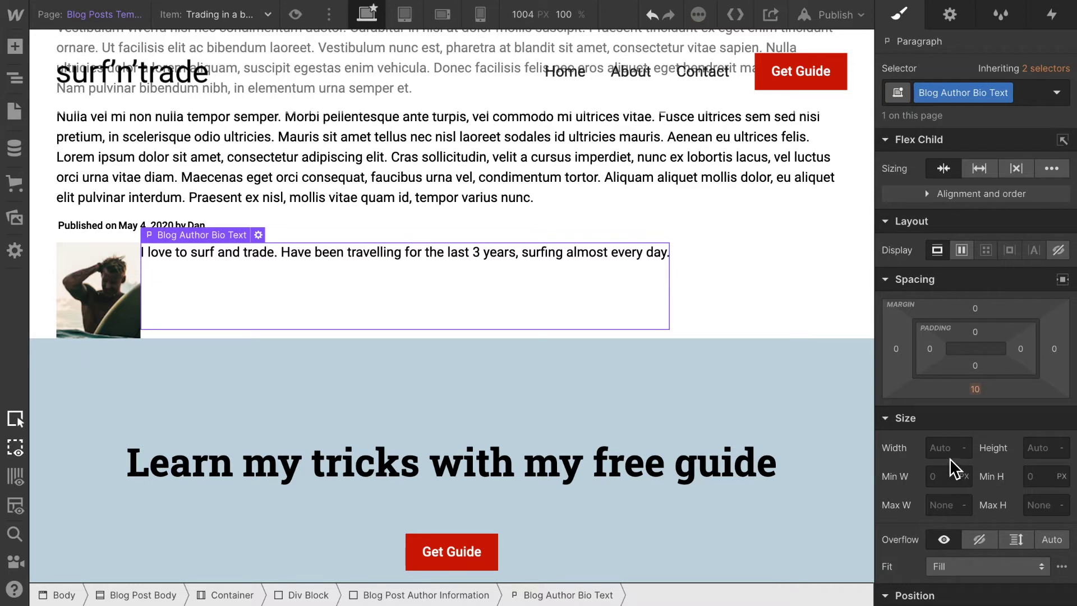
pyautogui.click(949, 452)
pyautogui.write('200')
pyautogui.press('Return')
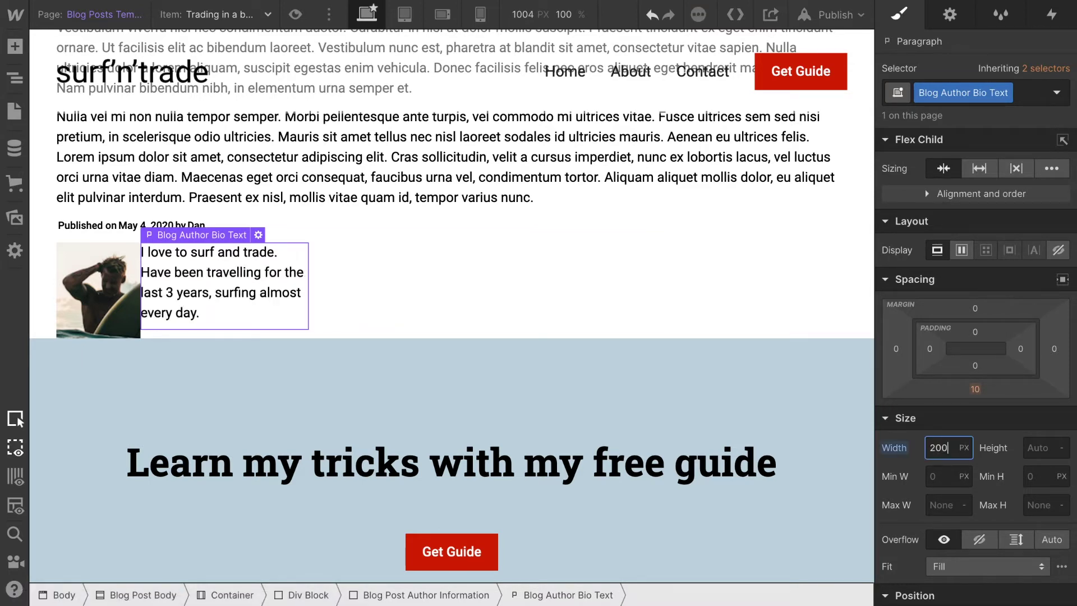
# Set the bio text to 300 Light weight, 16 line height and 14 px size
pyautogui.scroll(-7, 982, 477)
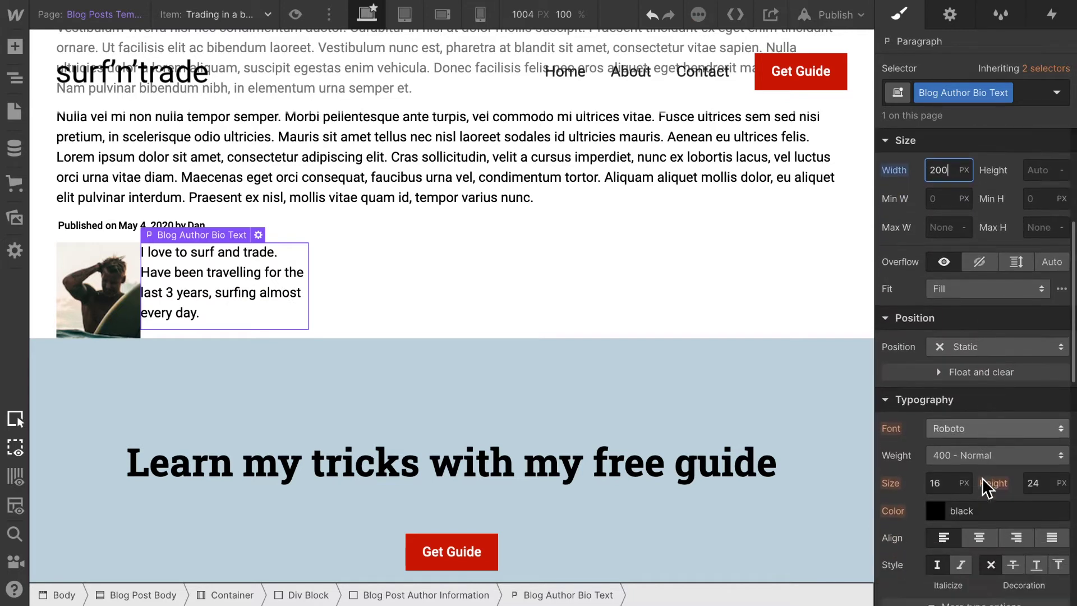
pyautogui.click(1004, 340)
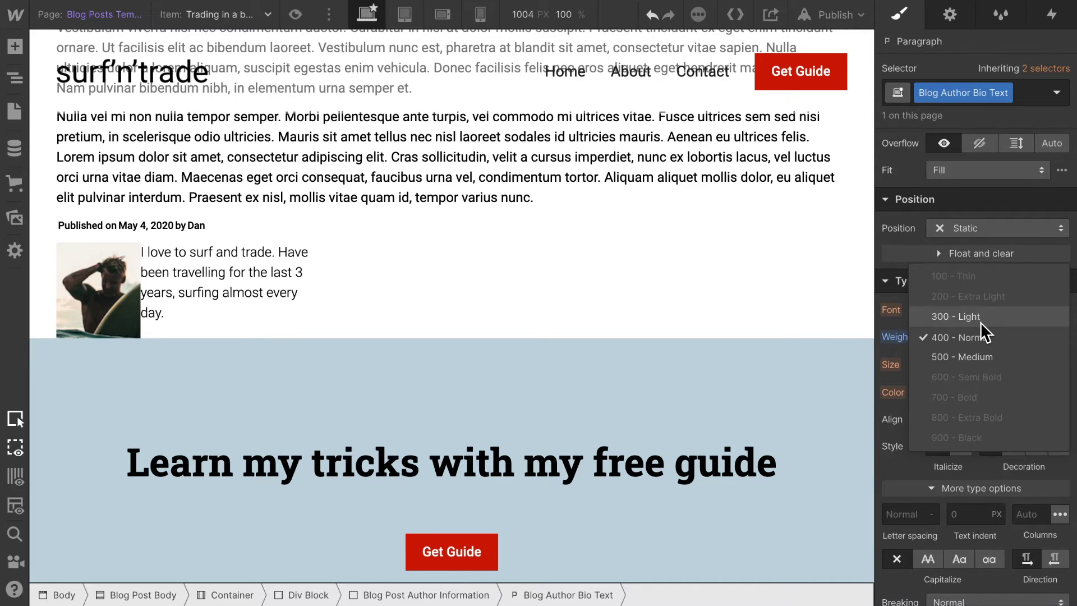
pyautogui.click(980, 317)
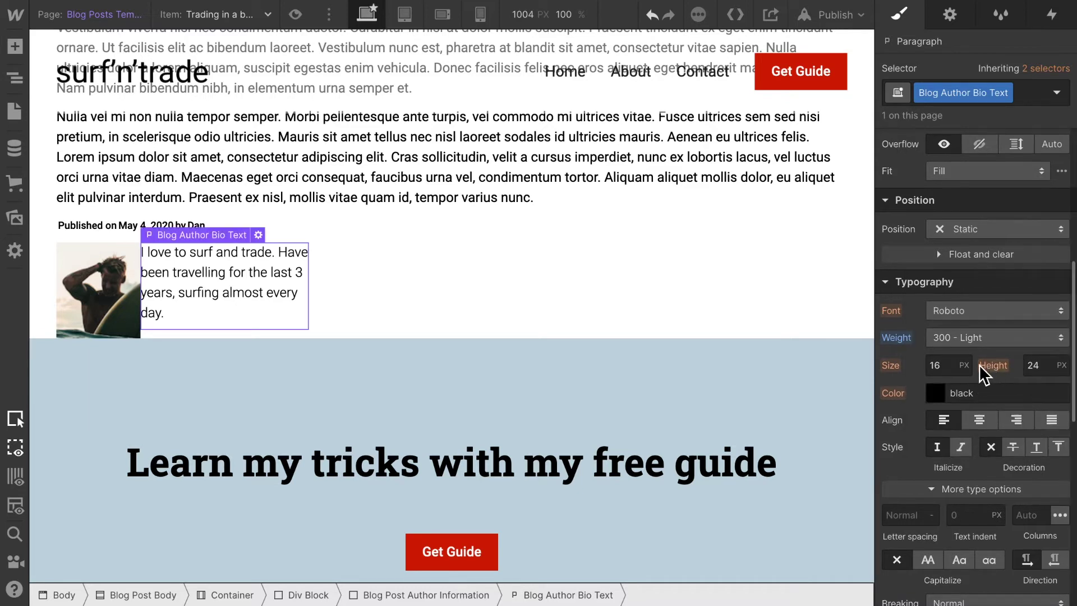
pyautogui.click(1052, 364)
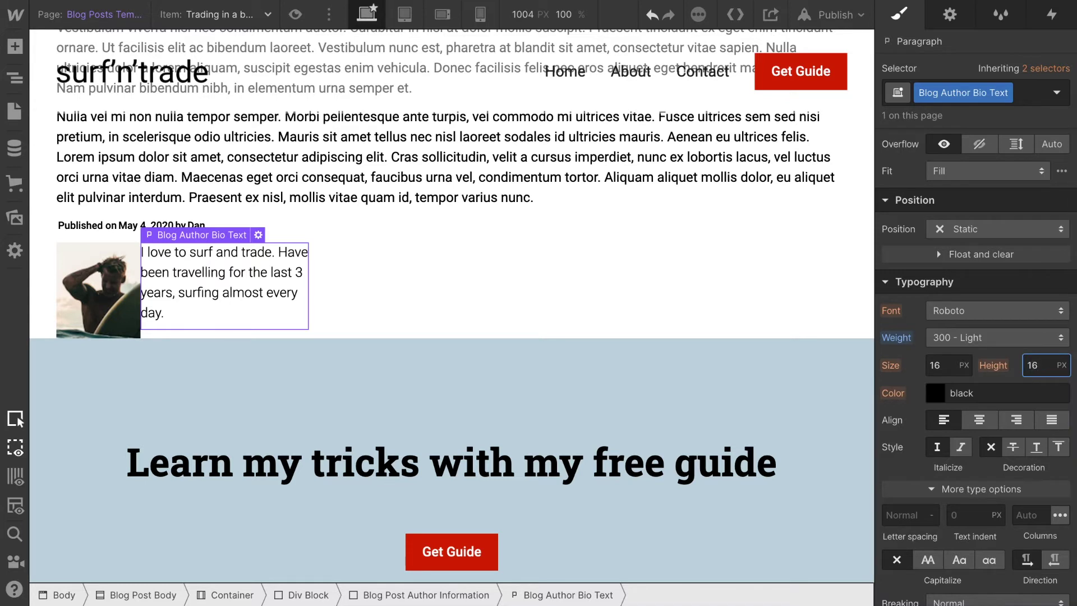
pyautogui.write('16')
pyautogui.click(933, 368)
pyautogui.write('1')
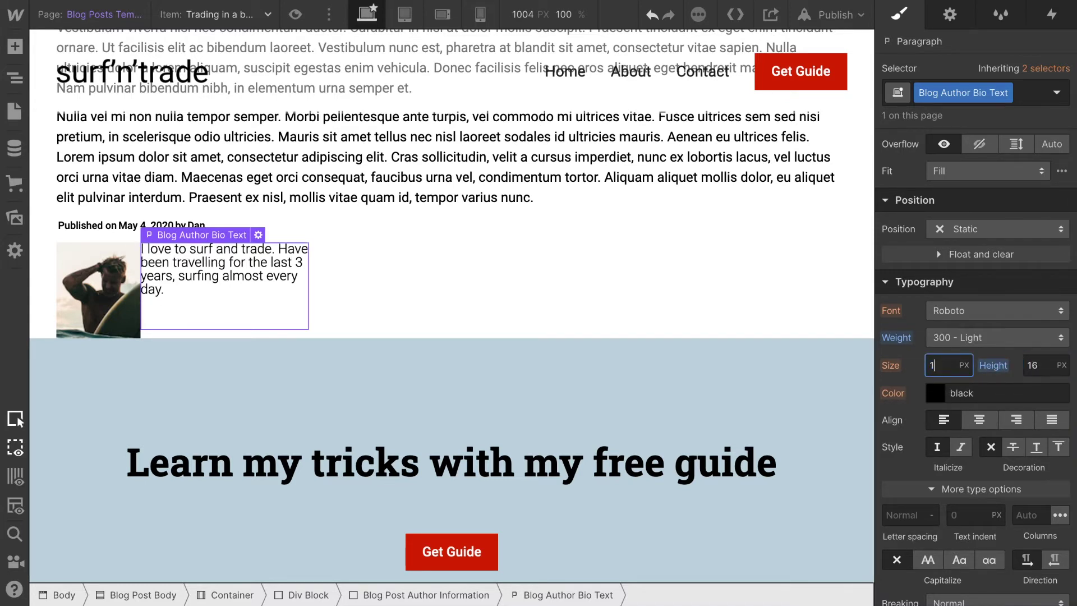
pyautogui.write('4')
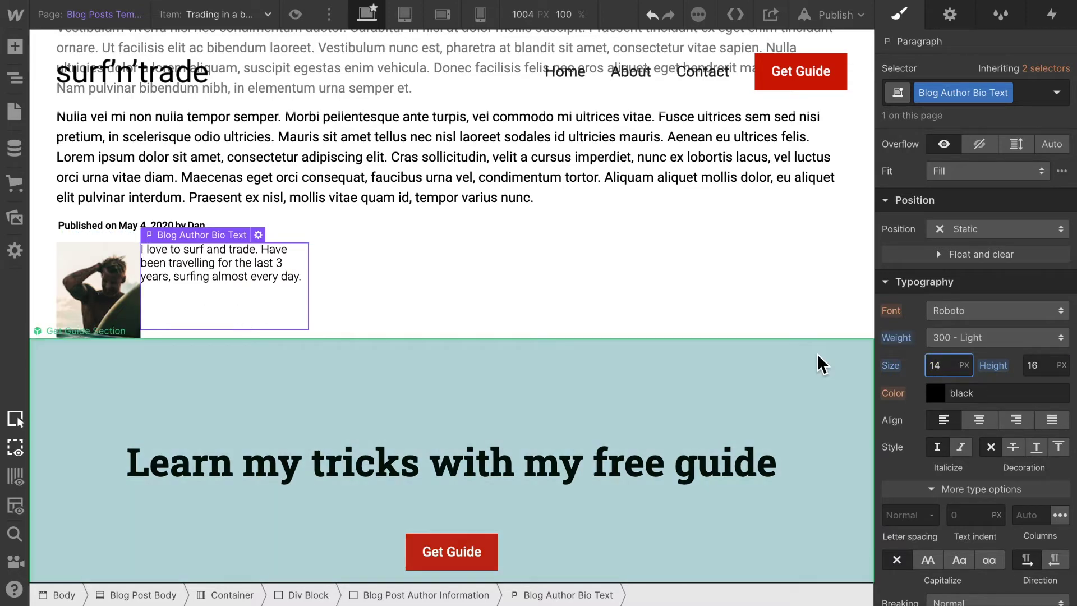
# Make the bio a flex layout with Align Center so it sits vertically centred
pyautogui.scroll(2, 689, 283)
pyautogui.scroll(5, 1001, 346)
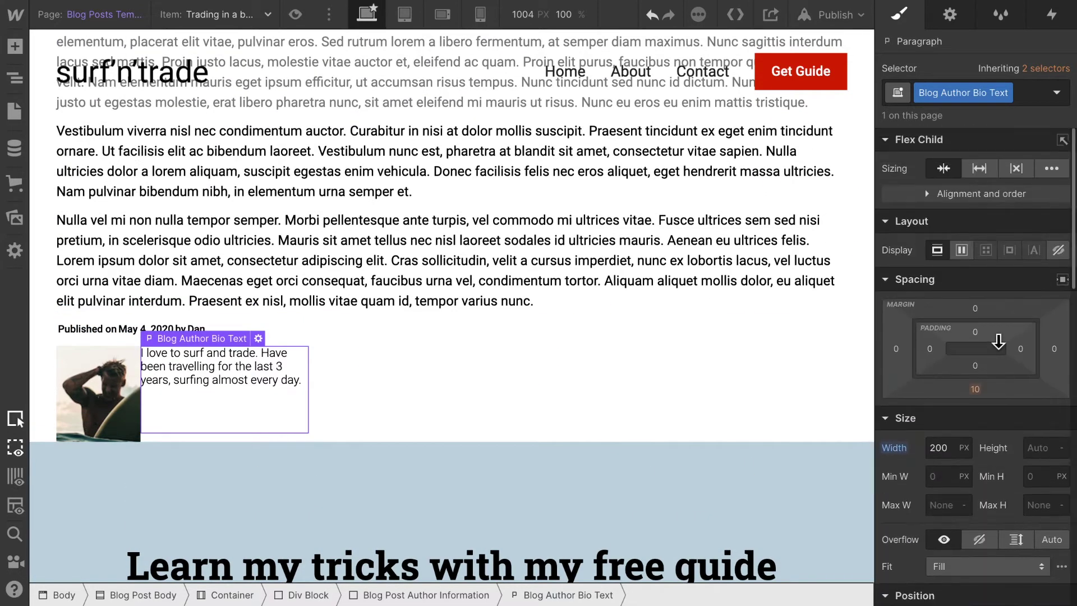
pyautogui.click(962, 249)
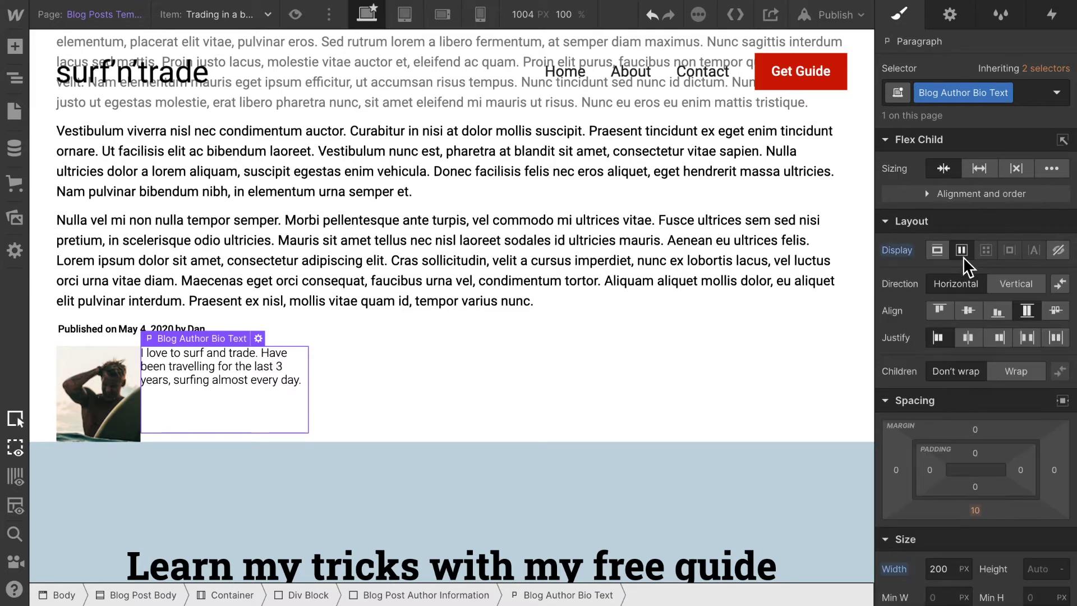
pyautogui.click(968, 312)
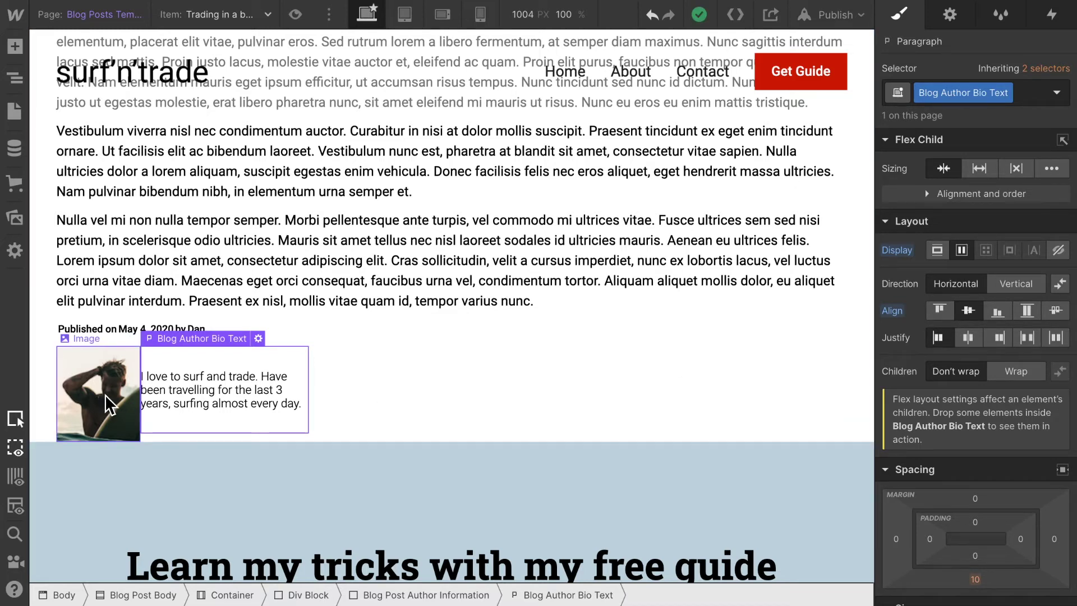
pyautogui.click(110, 404)
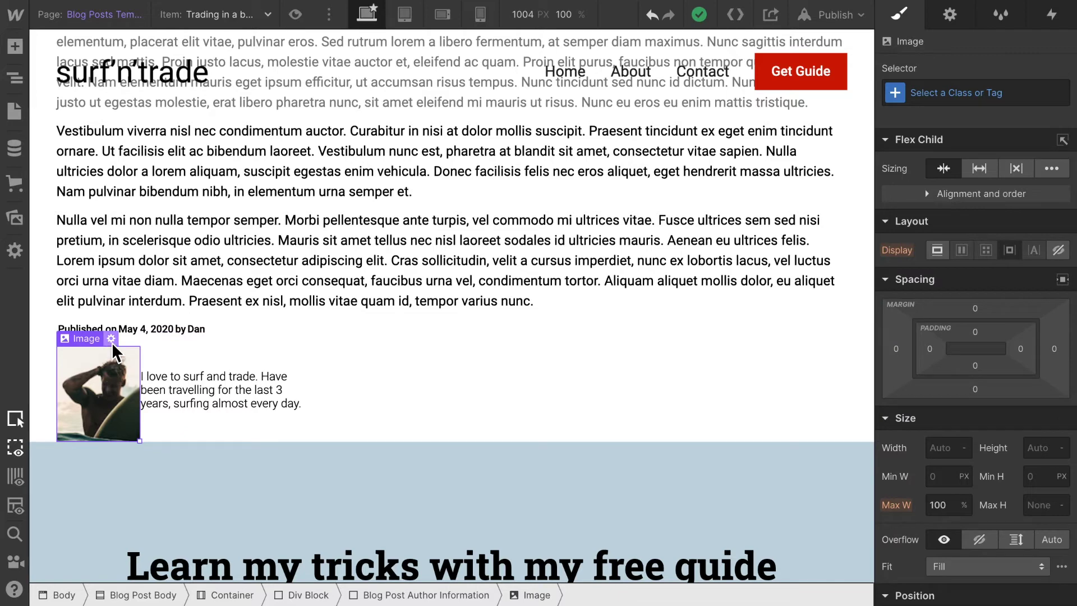
# Class the author photo 'Blog Post Author Image' and set its border radius to 60 px
pyautogui.click(984, 93)
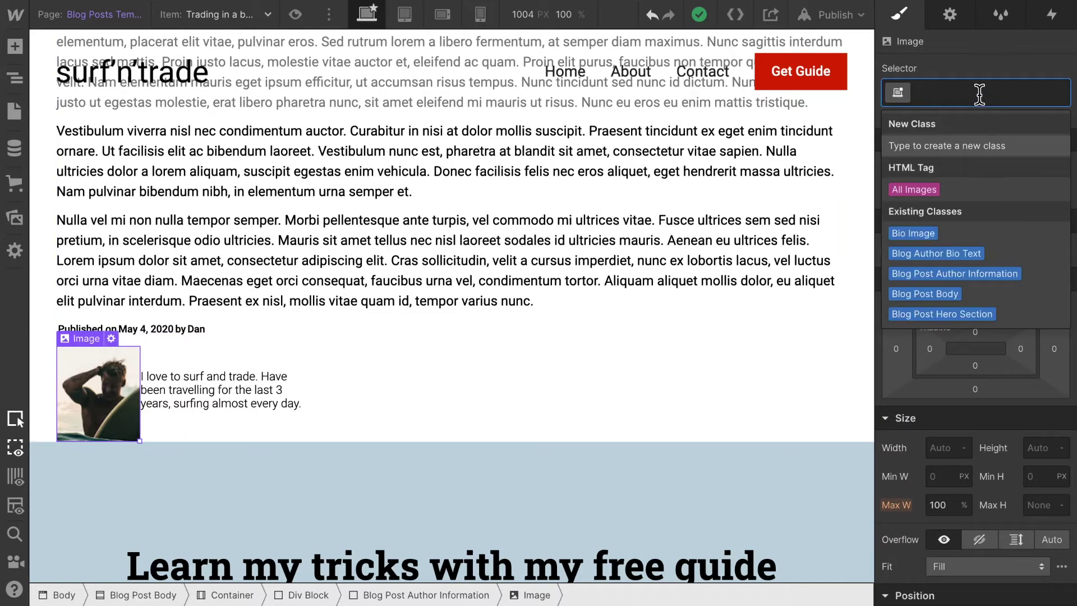
pyautogui.write('Blog ')
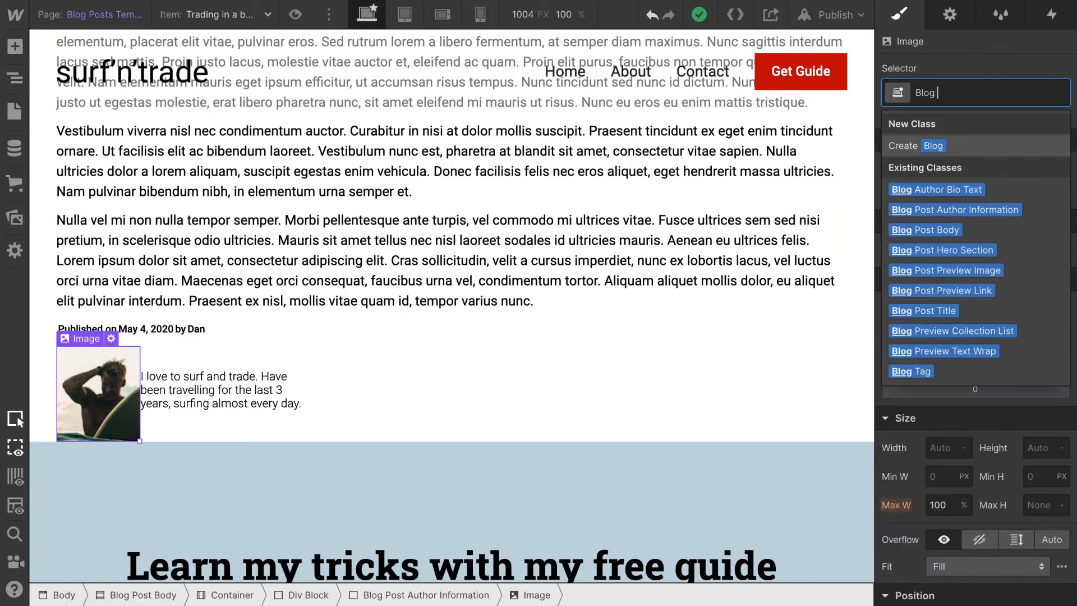
pyautogui.write('Post Autho')
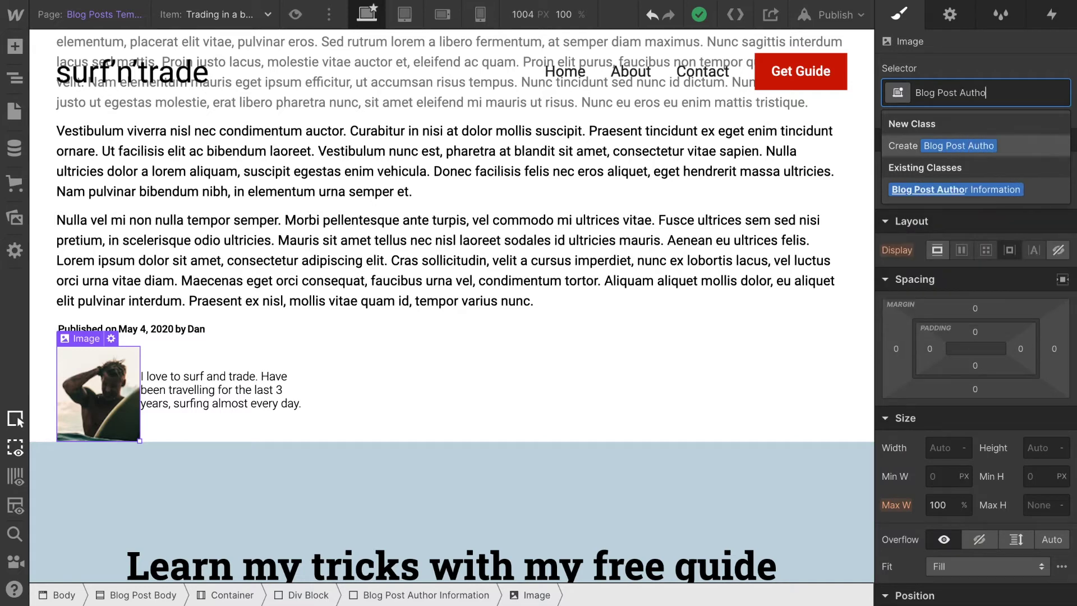
pyautogui.write('r Image')
pyautogui.press('Return')
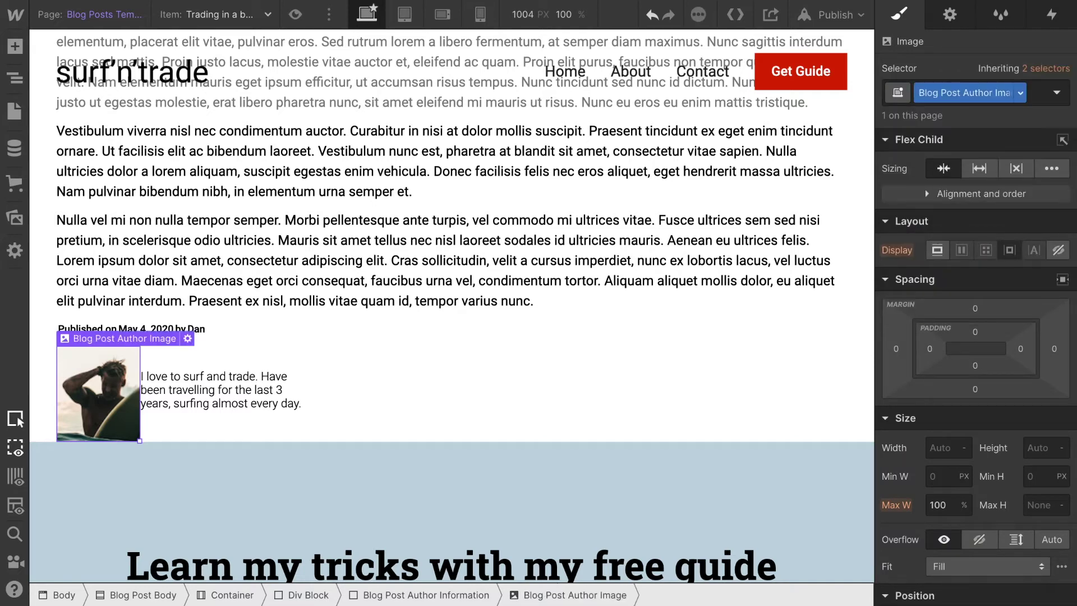
pyautogui.scroll(-8, 1027, 399)
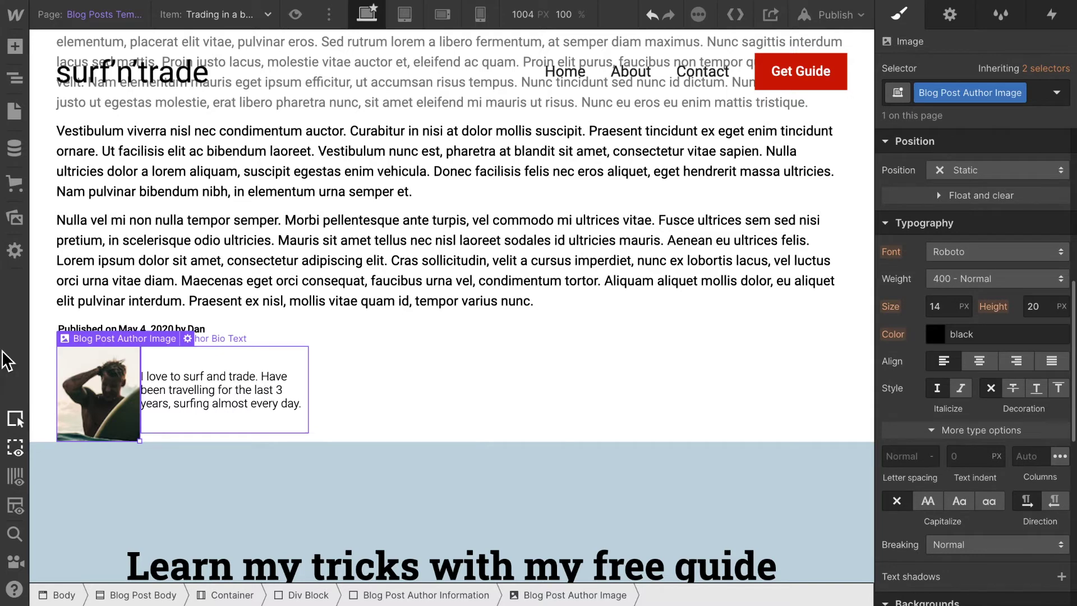
pyautogui.scroll(-6, 944, 439)
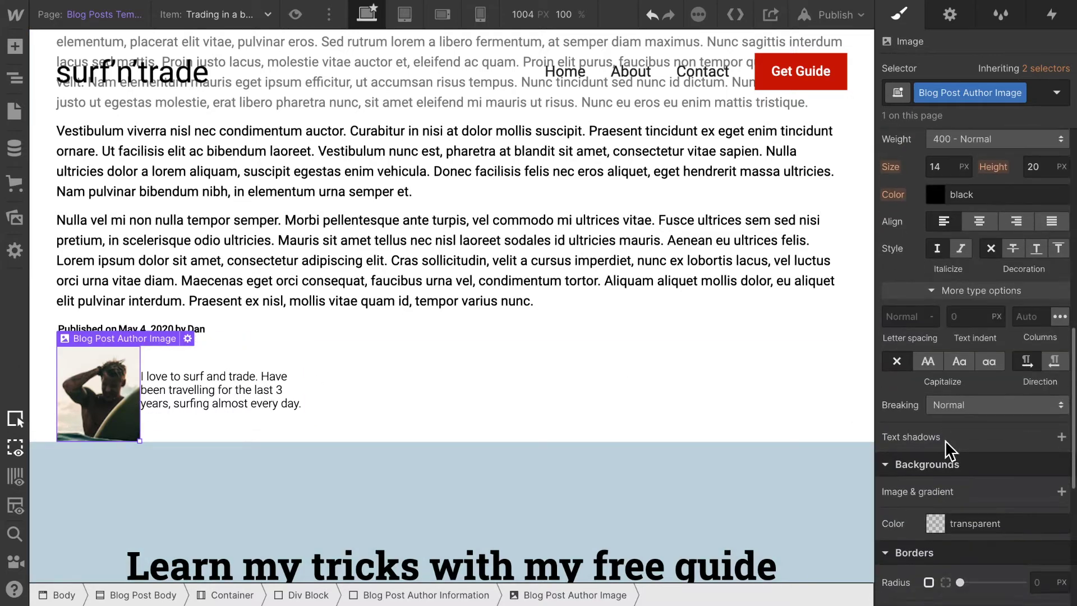
pyautogui.scroll(-1, 944, 440)
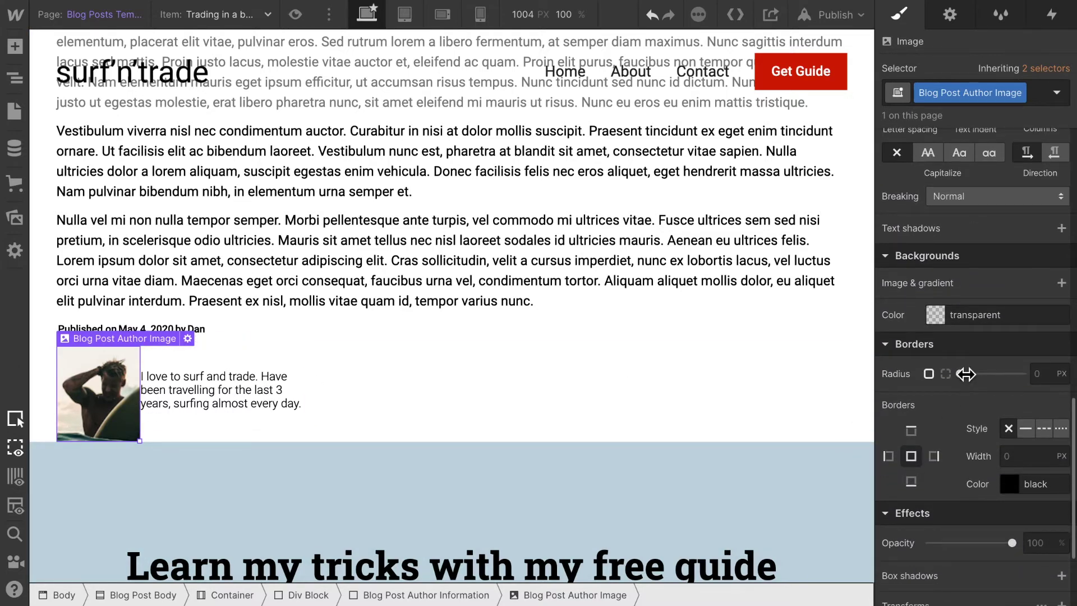
pyautogui.click(1048, 373)
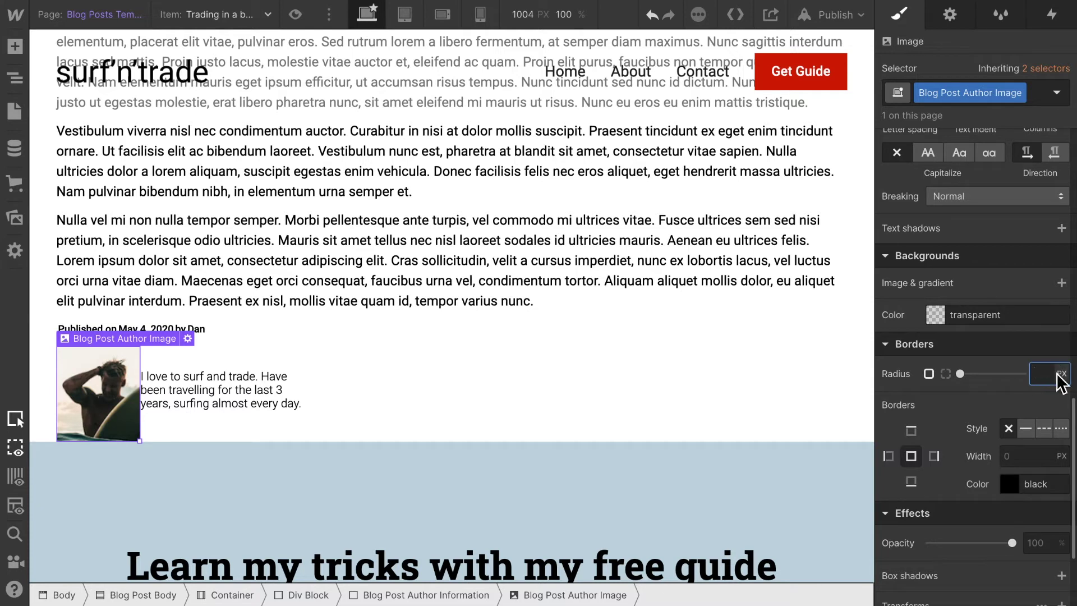
pyautogui.write('40')
pyautogui.press('Return')
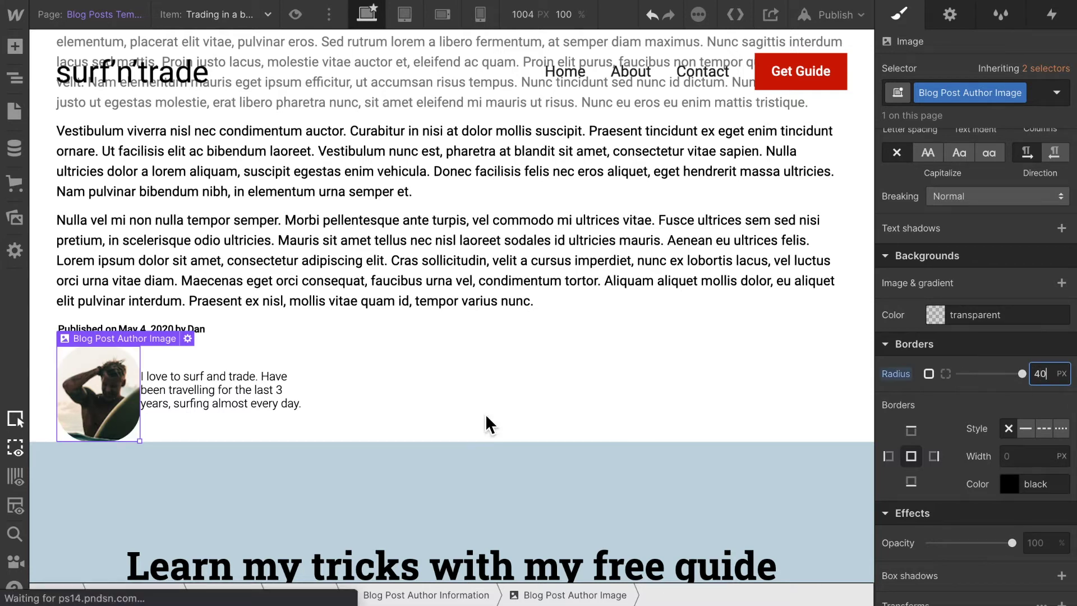
pyautogui.click(1042, 376)
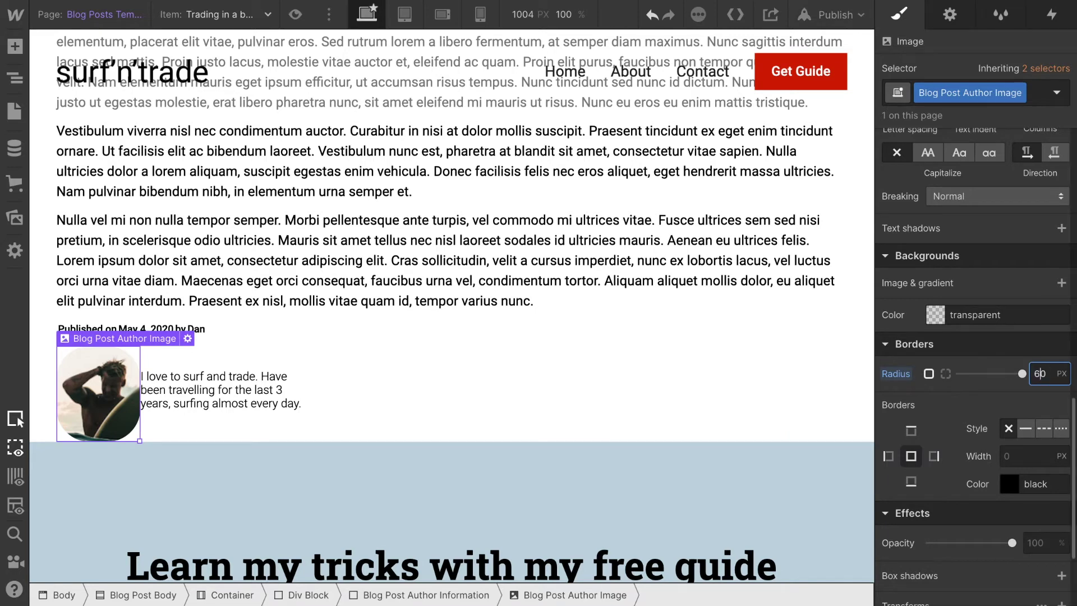
pyautogui.click(519, 392)
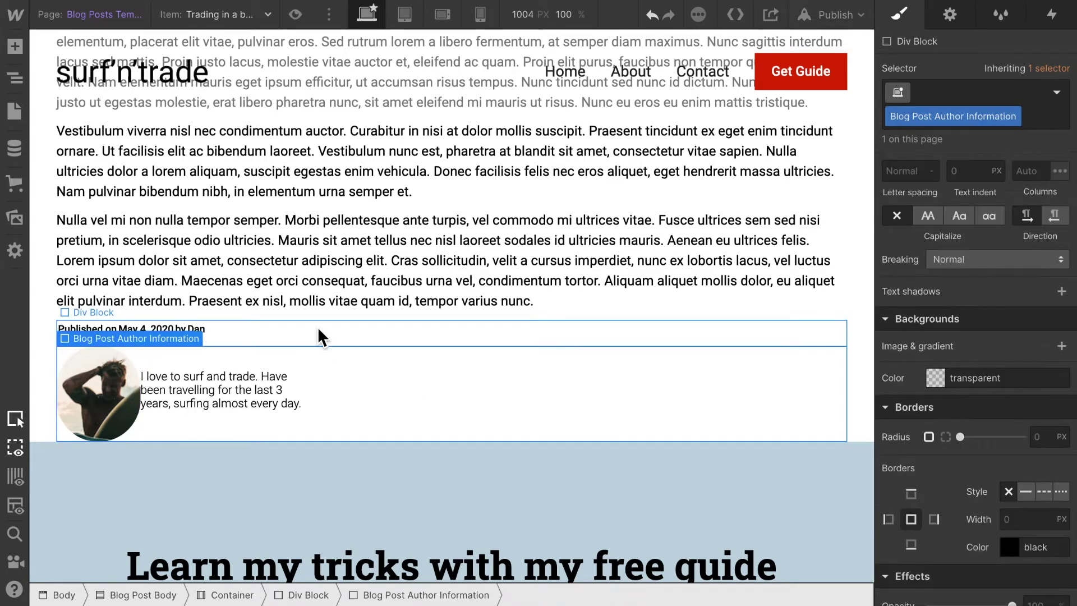
# Give the author photo a 20 px right margin
pyautogui.click(129, 370)
pyautogui.scroll(7, 1029, 322)
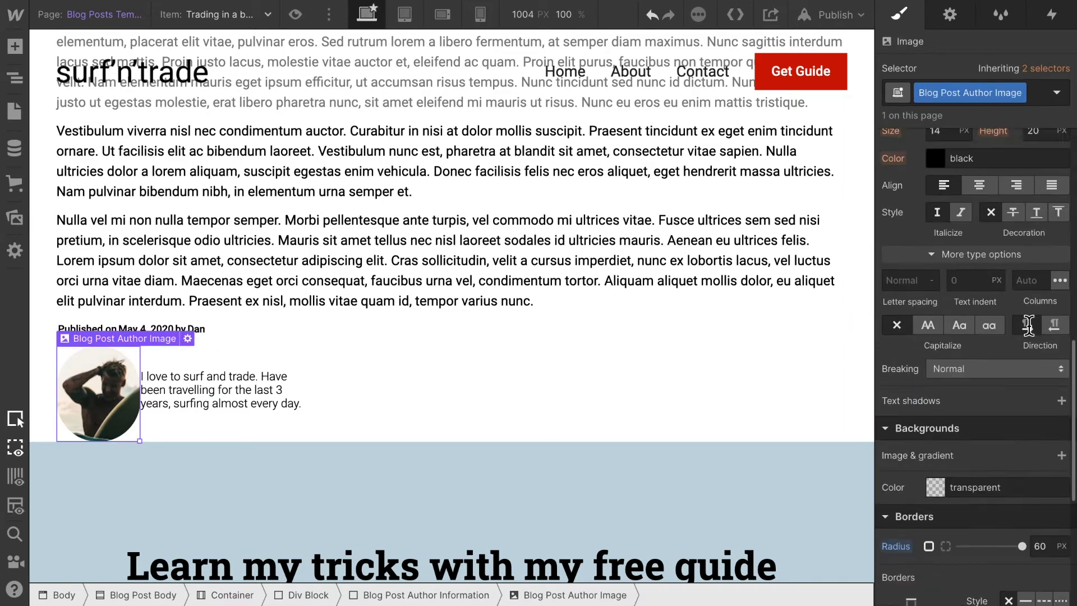
pyautogui.scroll(5, 1030, 332)
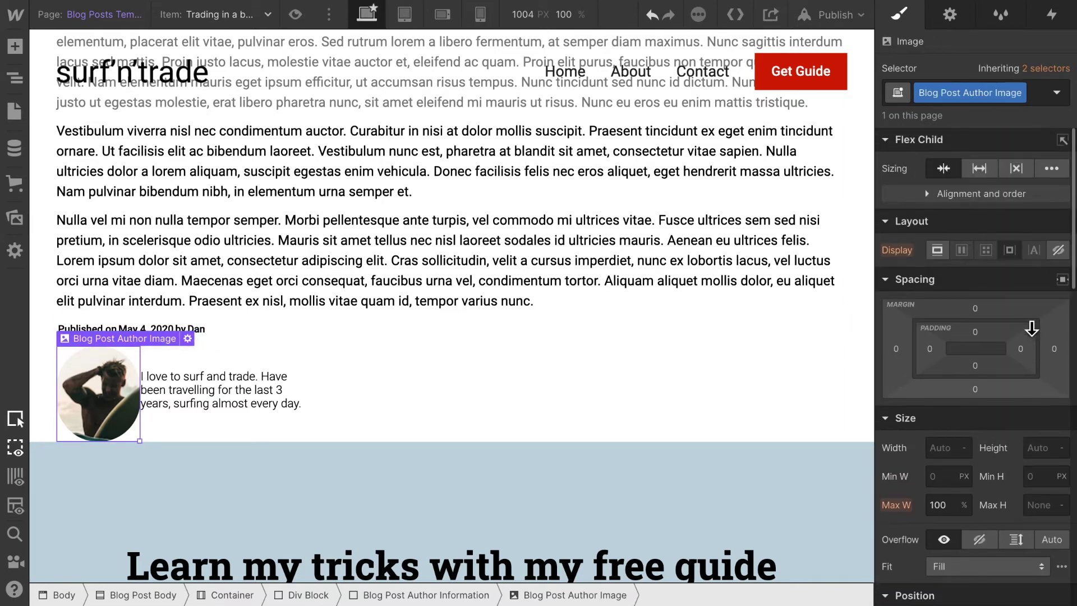
pyautogui.click(1055, 352)
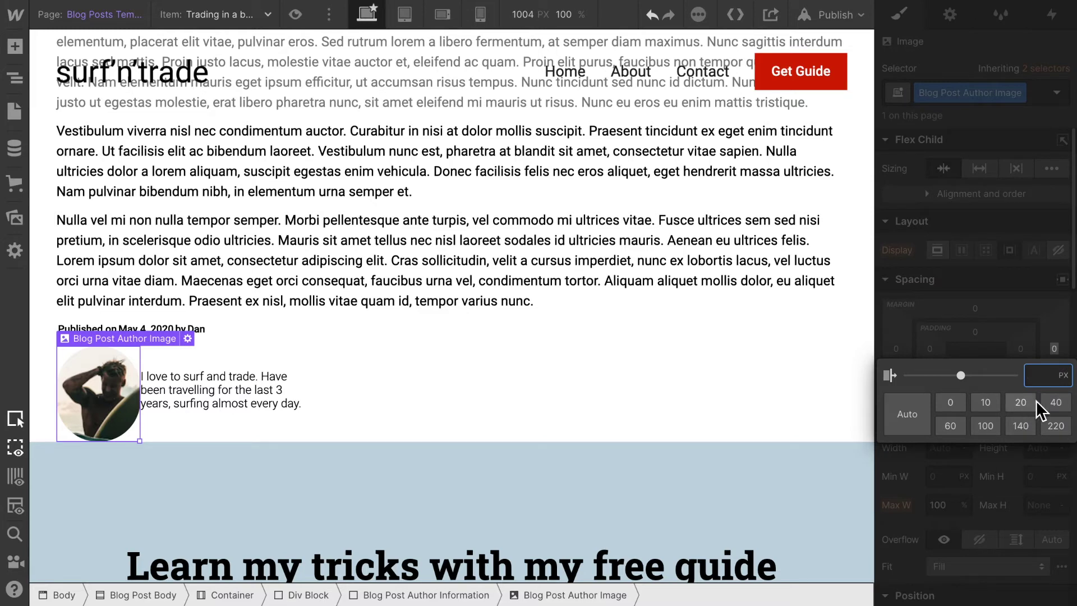
pyautogui.click(1021, 403)
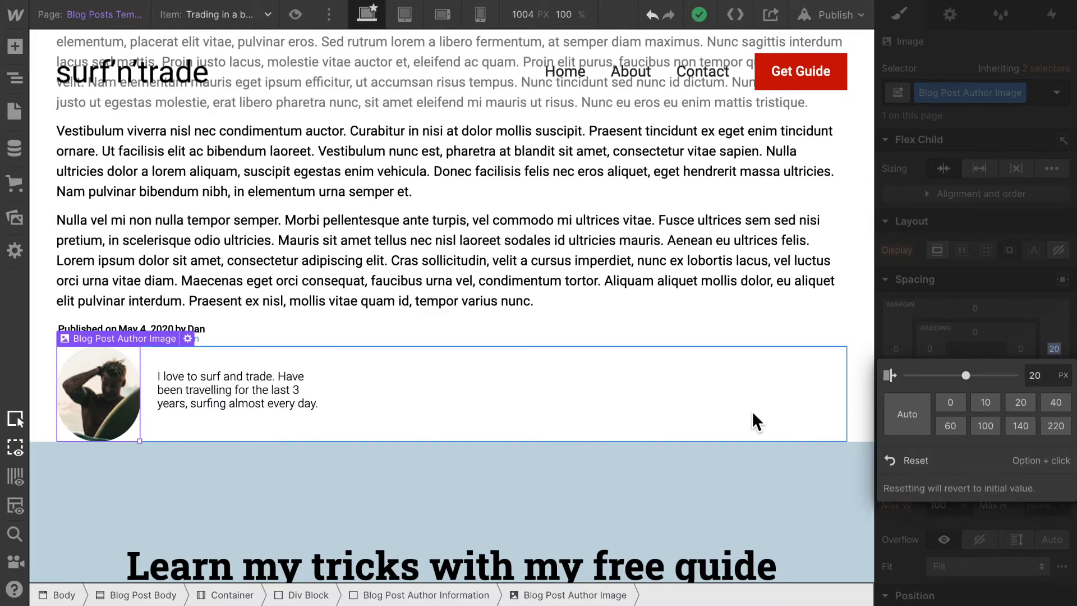
# Set the Blog Post Body section's bottom padding to the 100 px preset
pyautogui.click(532, 389)
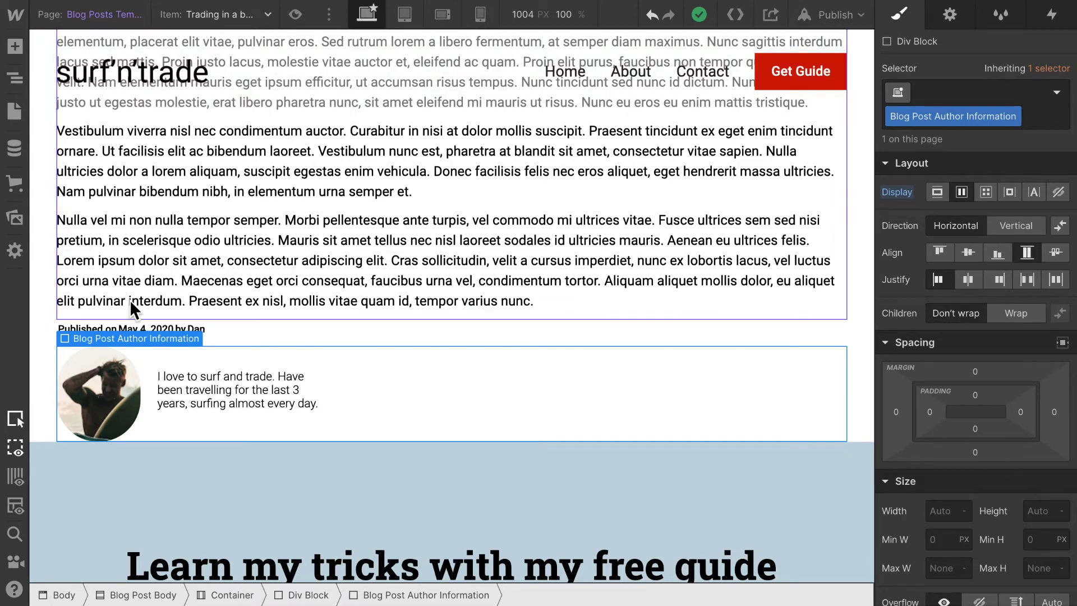
pyautogui.click(41, 402)
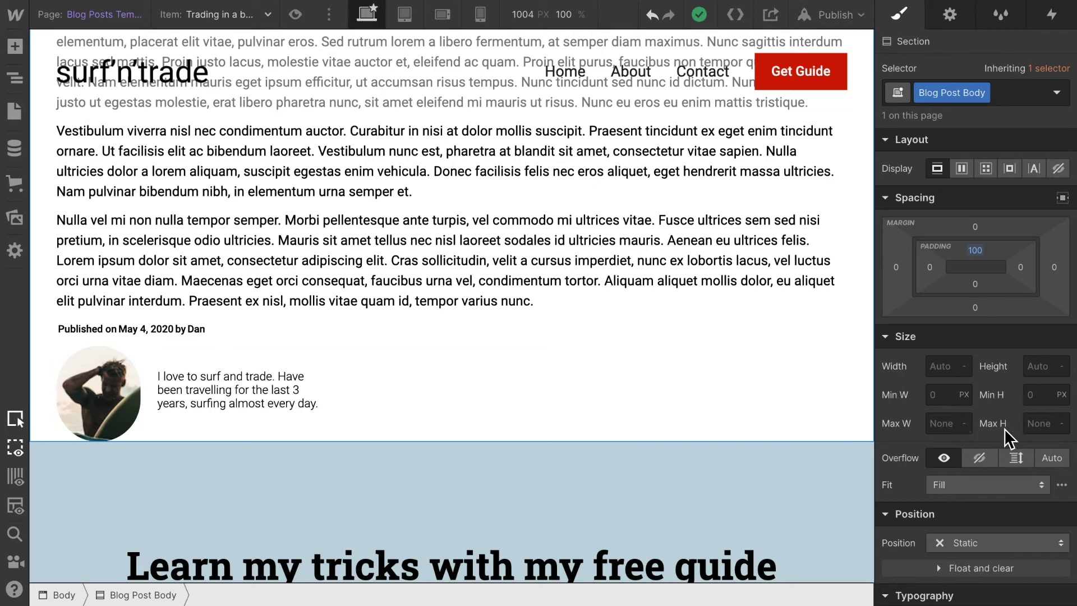
pyautogui.click(975, 284)
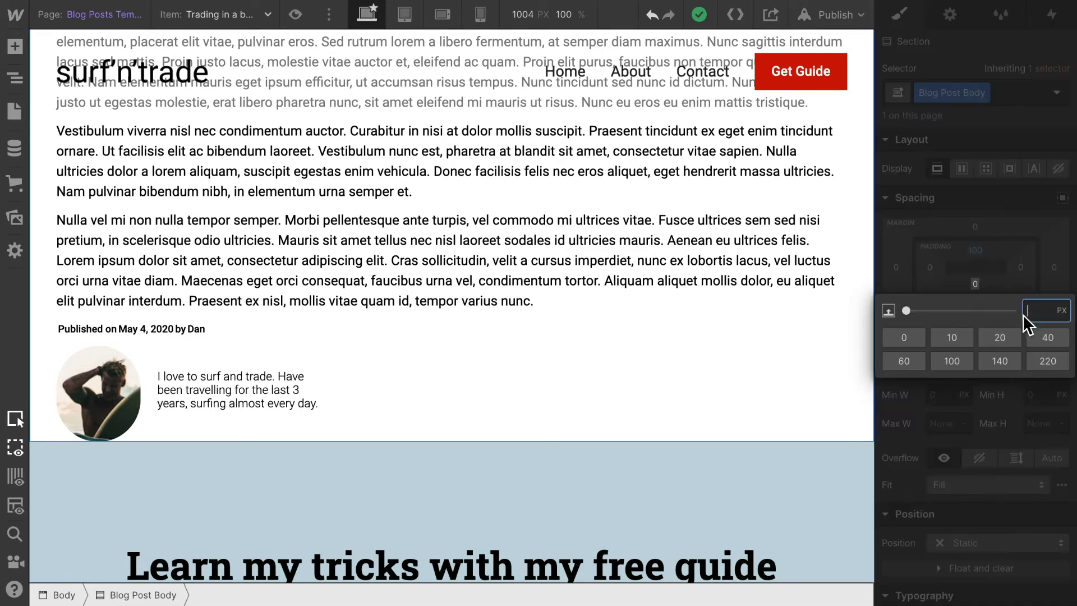
pyautogui.click(952, 362)
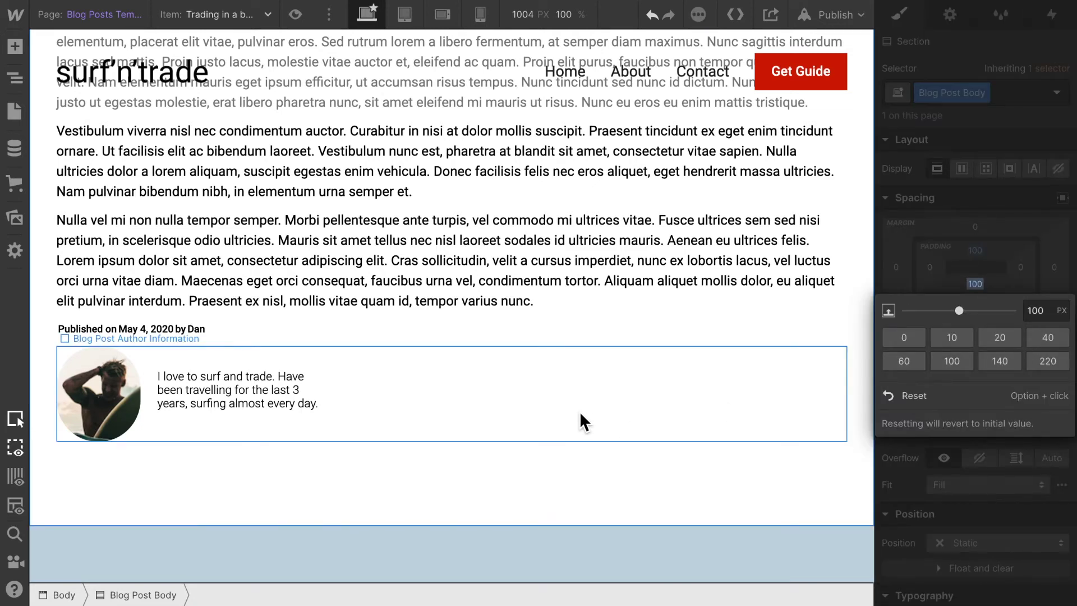
# Preview the blog post template, scrolling past the meta line and author bio, then exit preview
pyautogui.scroll(3, 293, 231)
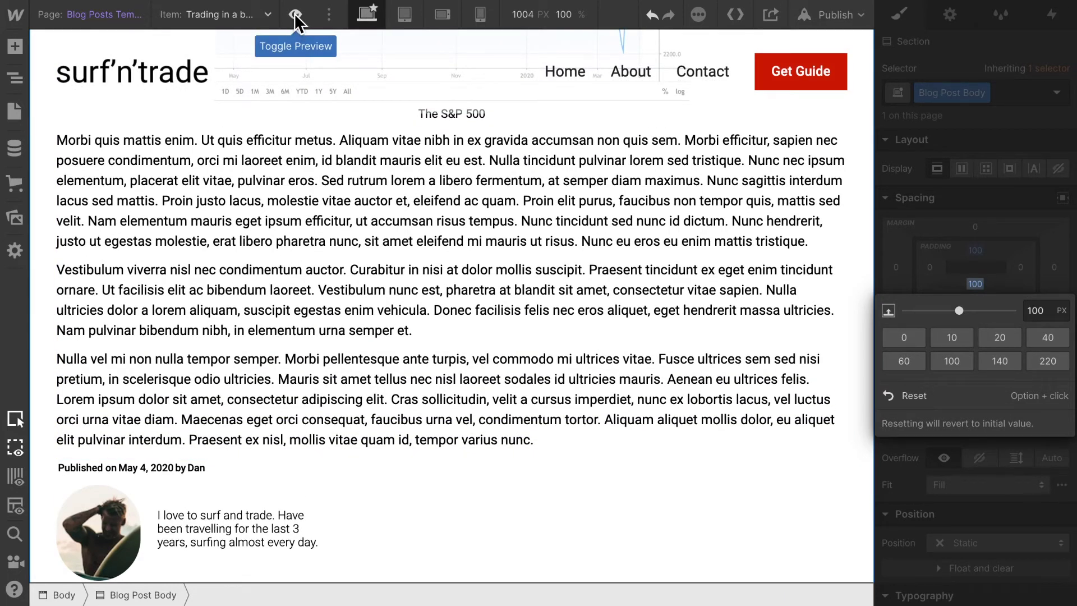
pyautogui.click(295, 15)
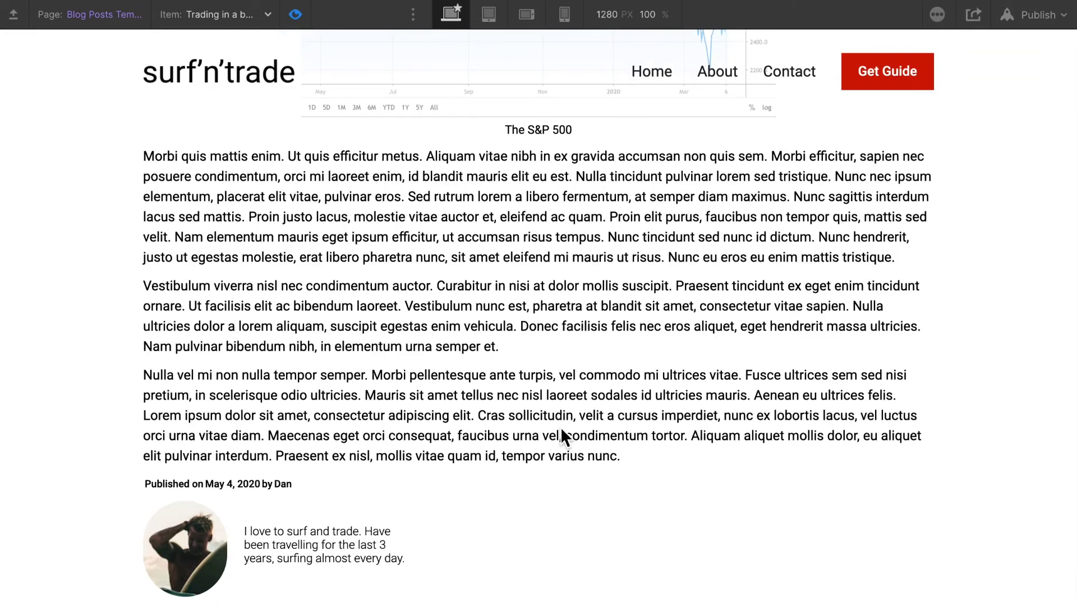
pyautogui.scroll(-5, 560, 426)
pyautogui.scroll(2, 561, 426)
pyautogui.scroll(7, 560, 426)
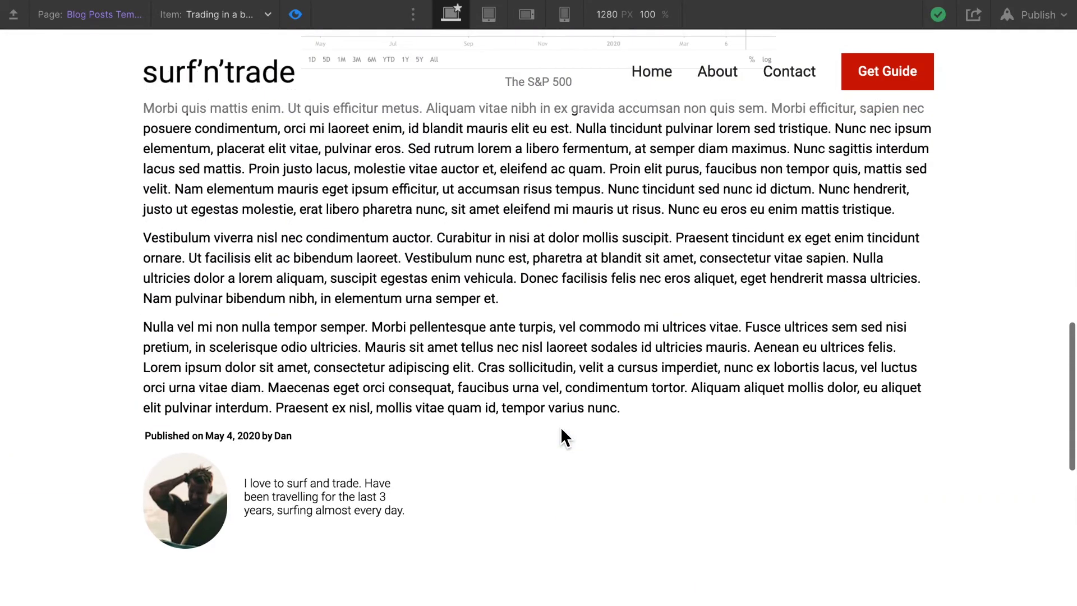
pyautogui.scroll(5, 558, 441)
pyautogui.scroll(-13, 559, 441)
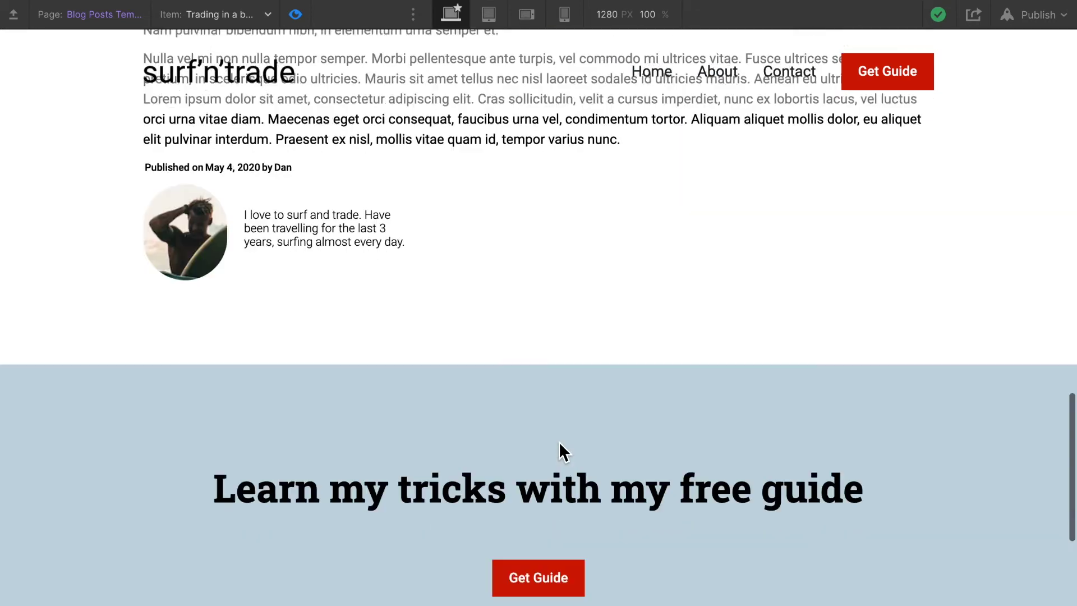
pyautogui.scroll(3, 559, 440)
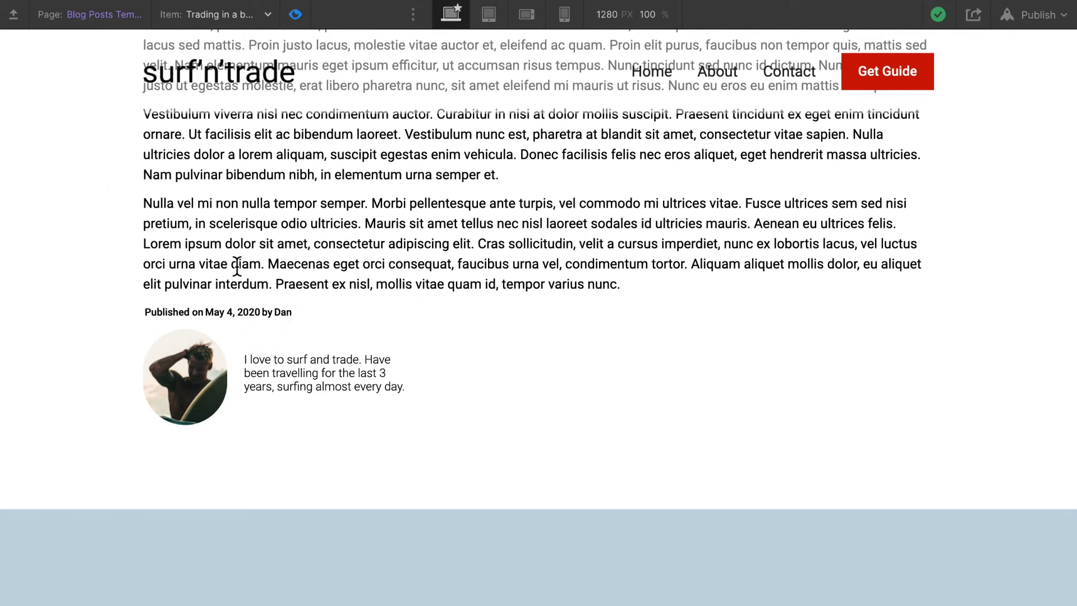
pyautogui.click(295, 15)
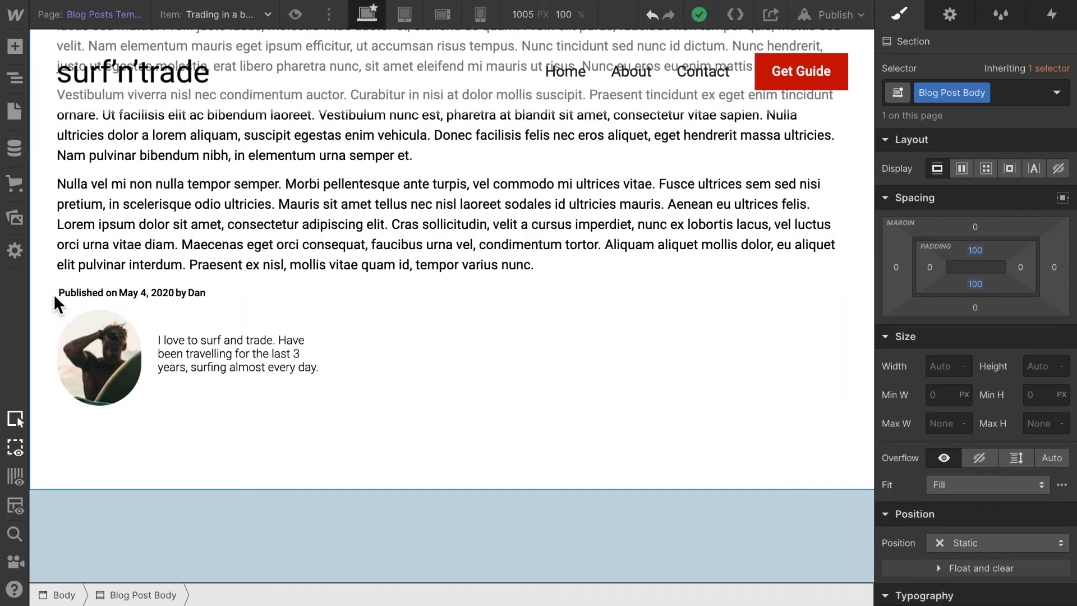
# Using the Navigator, class the meta-line-and-bio div 'Blog Author Wrapper' with a 60 px top margin
pyautogui.click(61, 313)
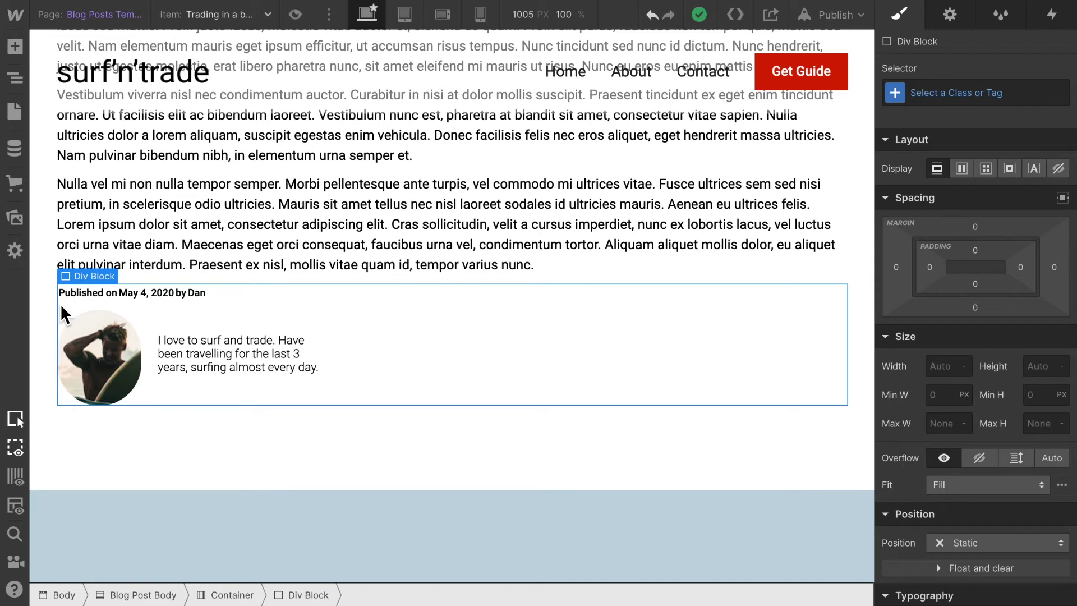
pyautogui.click(17, 80)
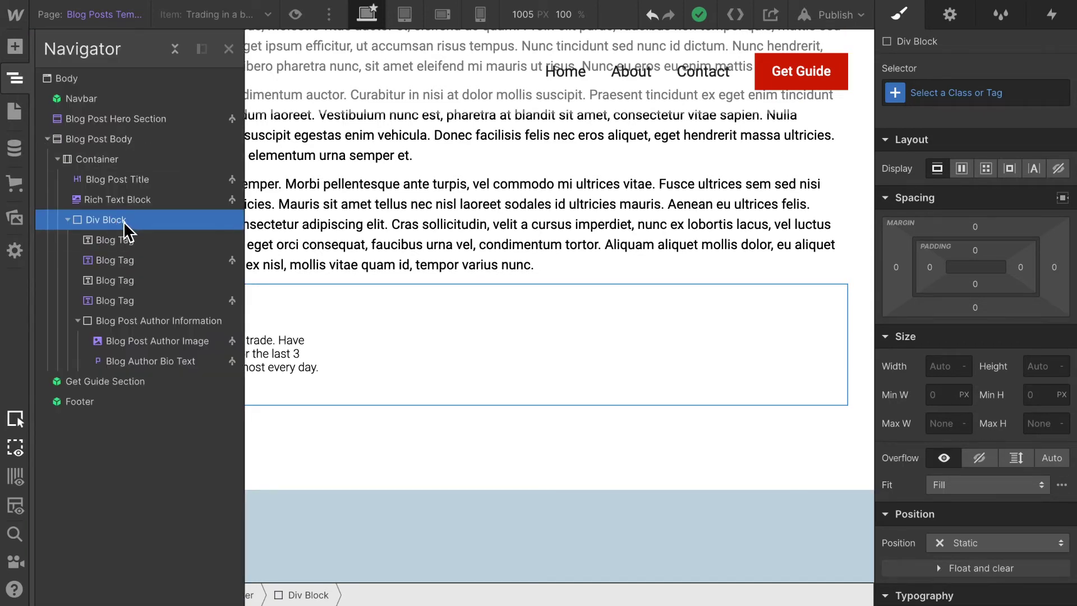
pyautogui.click(955, 101)
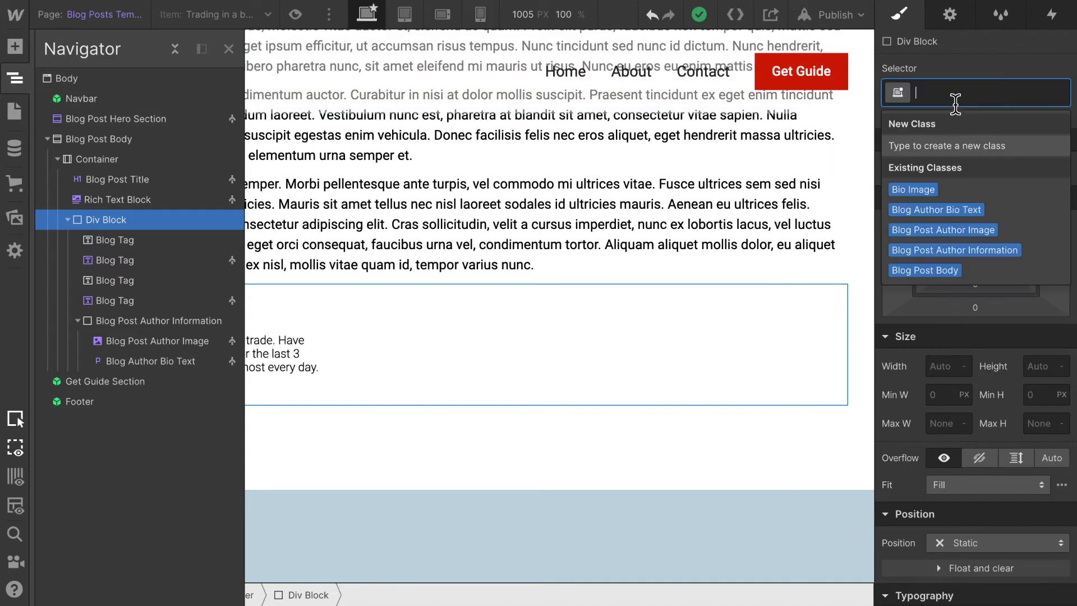
pyautogui.write('Blog')
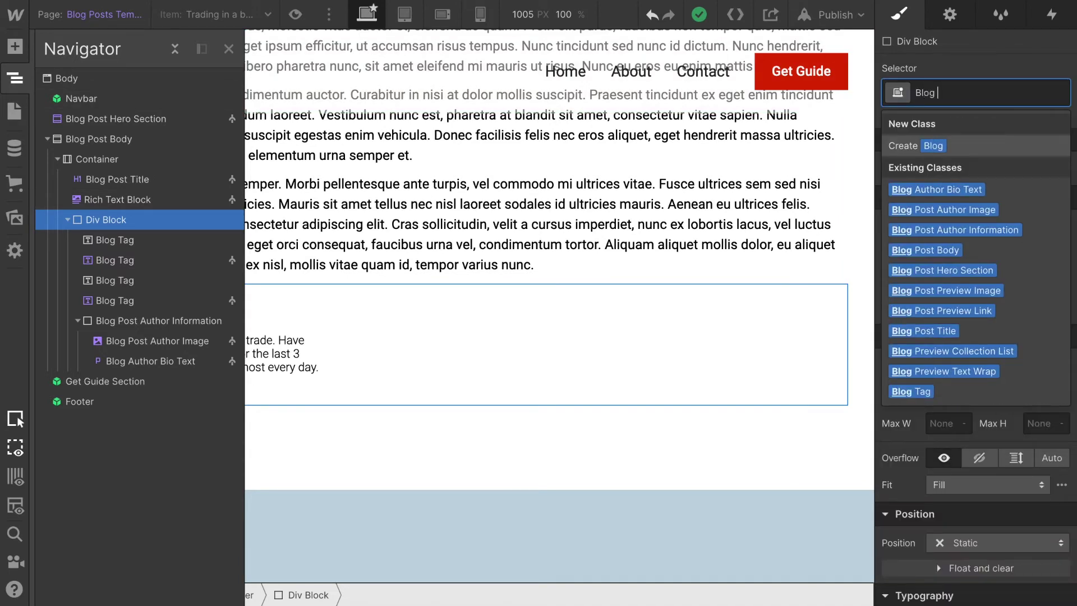
pyautogui.write(' Author Wrapper')
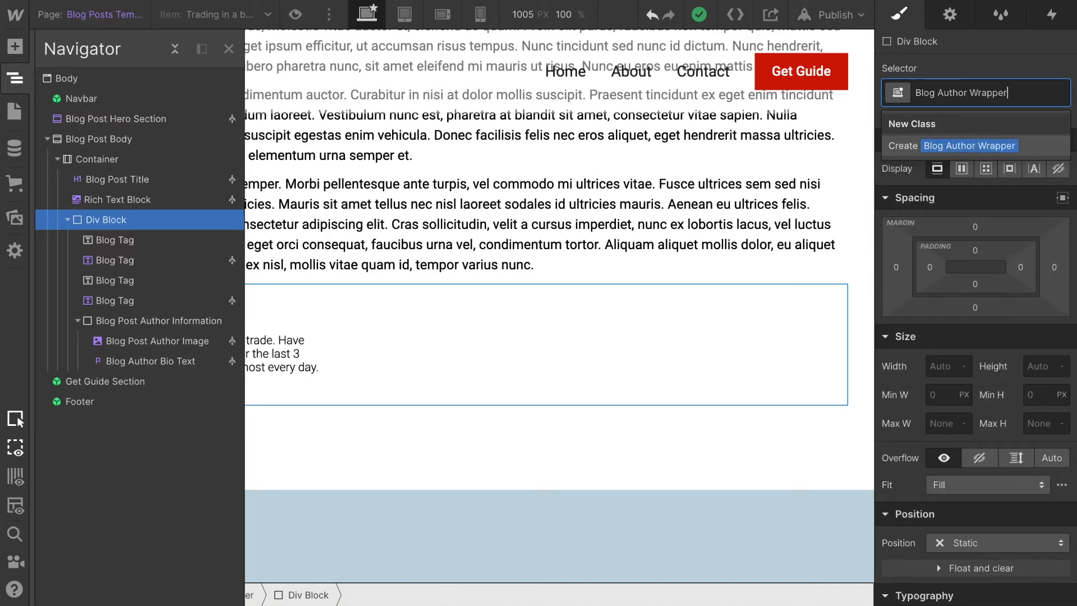
pyautogui.press('Return')
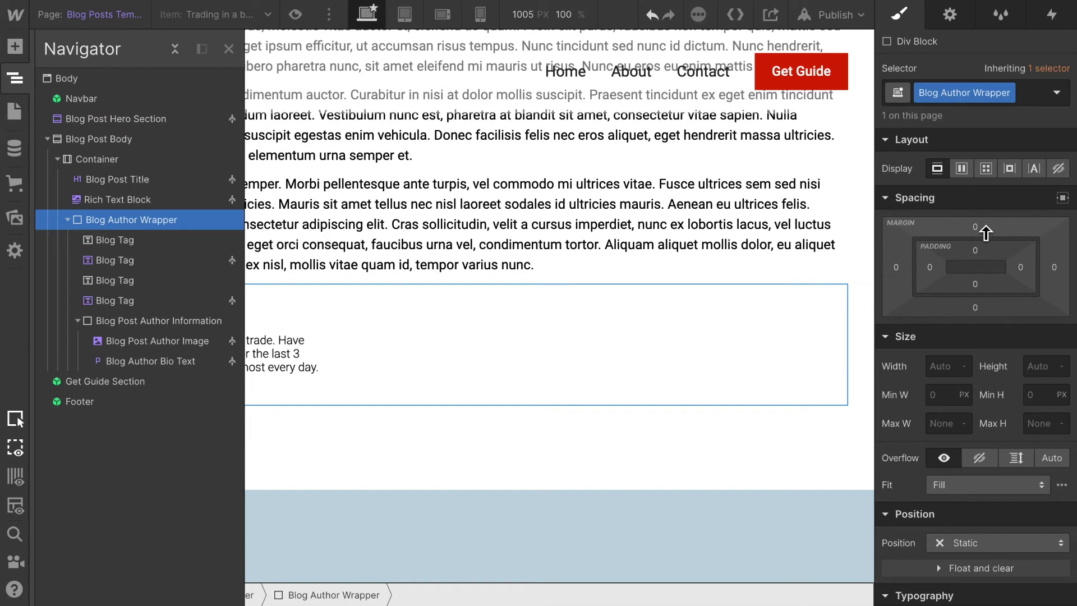
pyautogui.click(975, 230)
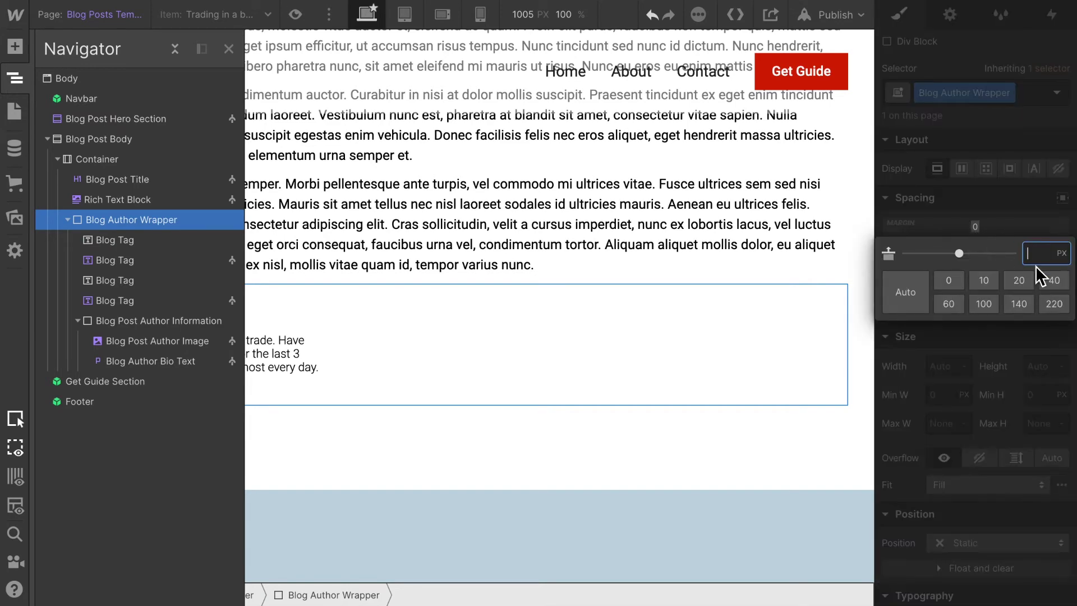
pyautogui.click(954, 304)
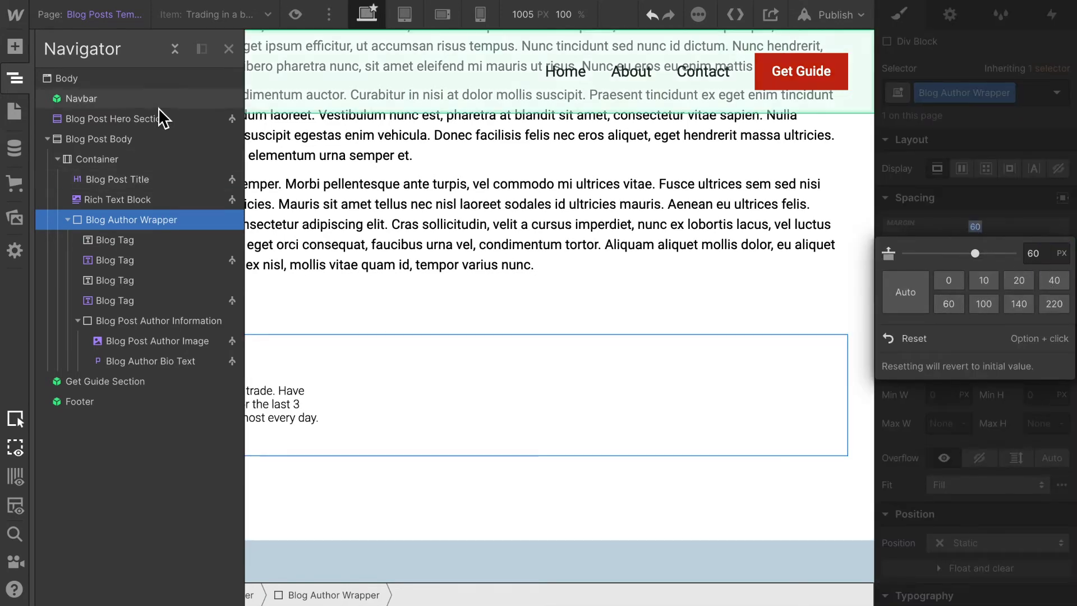
pyautogui.click(229, 49)
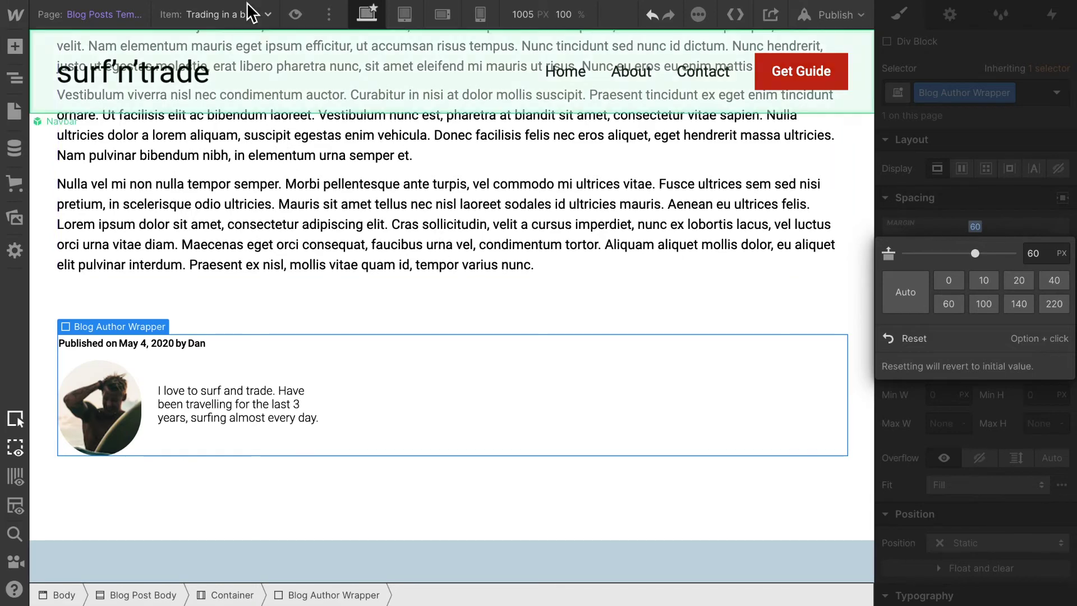
pyautogui.click(299, 15)
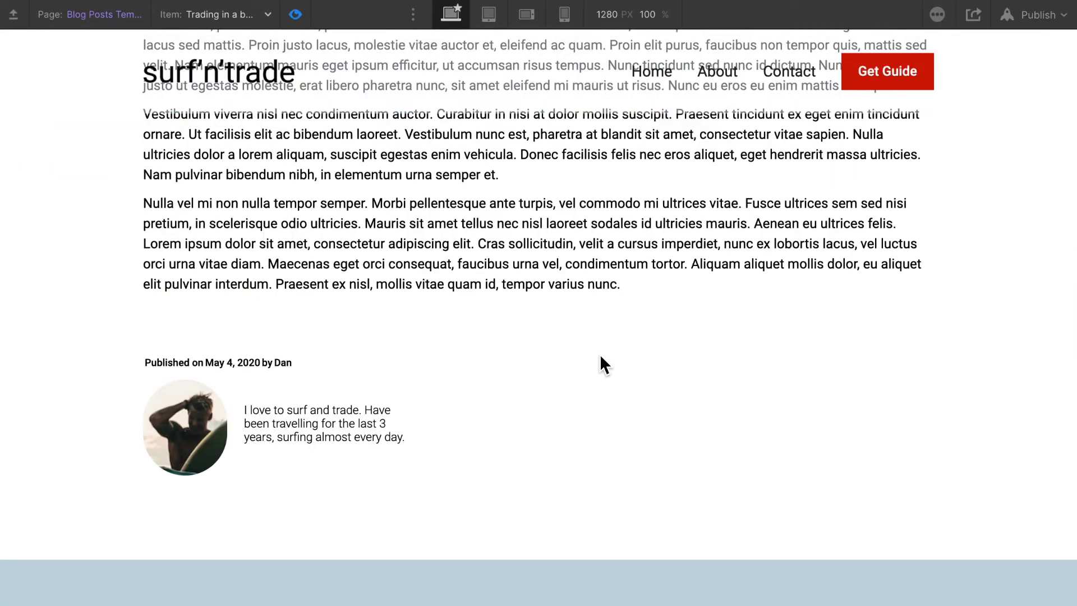
pyautogui.scroll(-1, 601, 356)
pyautogui.scroll(7, 600, 356)
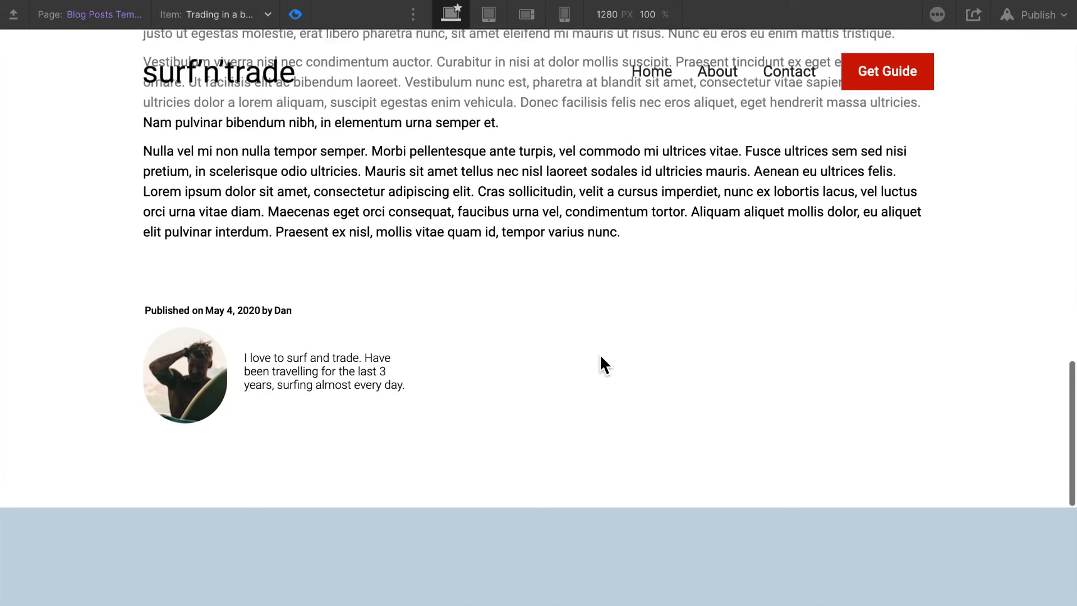
pyautogui.scroll(10, 600, 355)
pyautogui.scroll(-20, 600, 354)
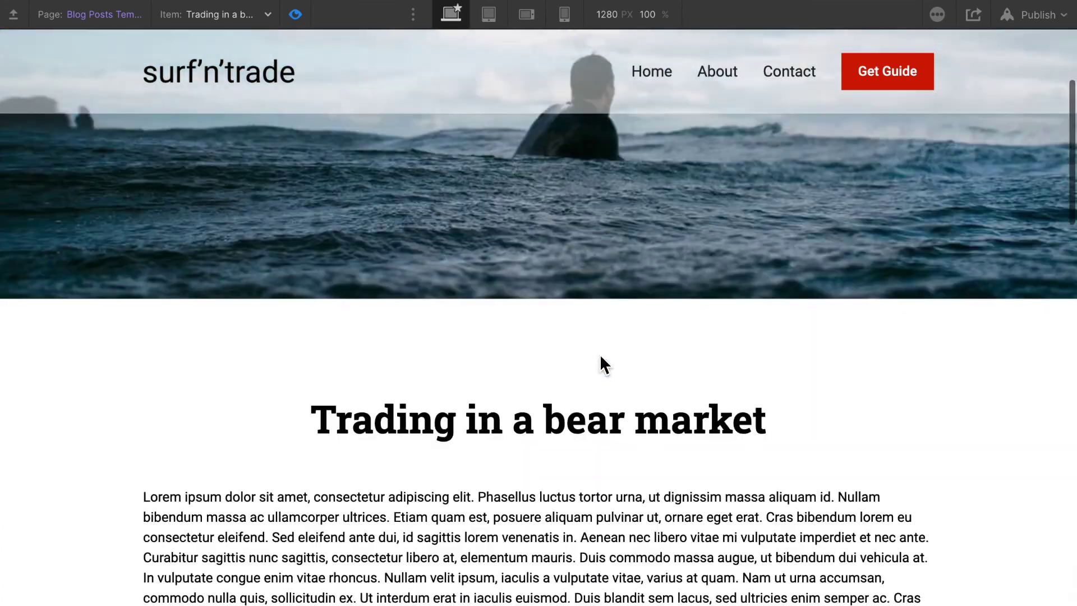
pyautogui.scroll(10, 600, 355)
pyautogui.scroll(-3, 600, 355)
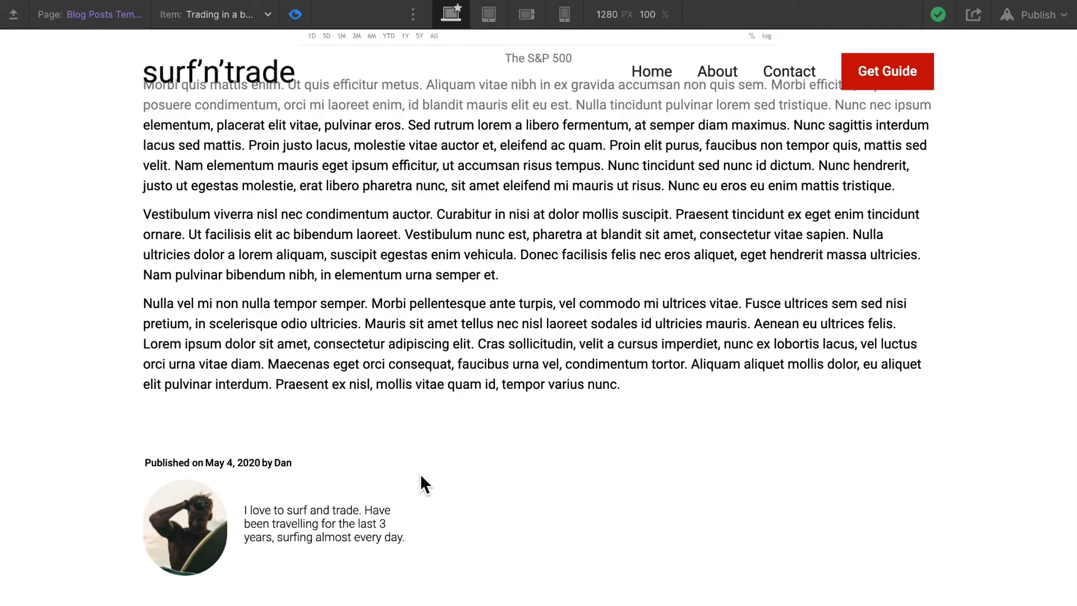
pyautogui.scroll(-5, 424, 483)
pyautogui.scroll(7, 424, 483)
pyautogui.scroll(-1, 424, 484)
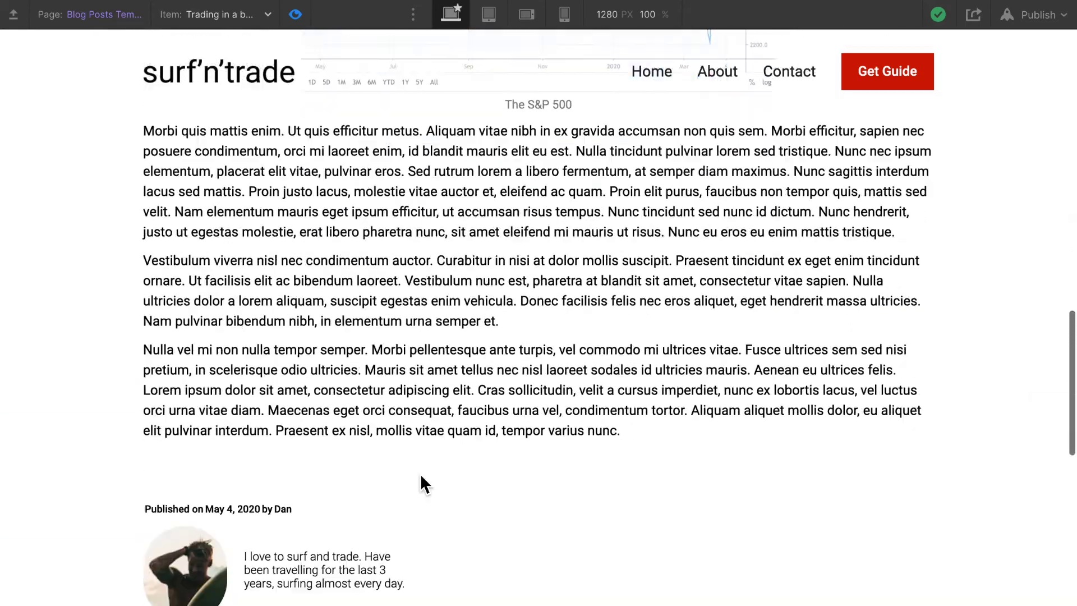
pyautogui.scroll(10, 425, 483)
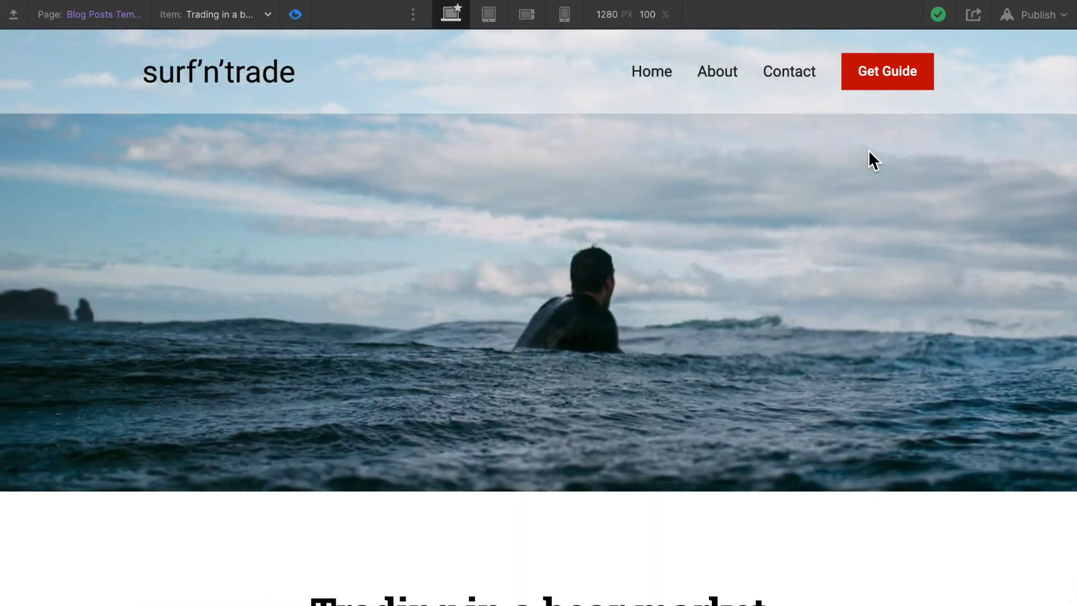
pyautogui.click(296, 14)
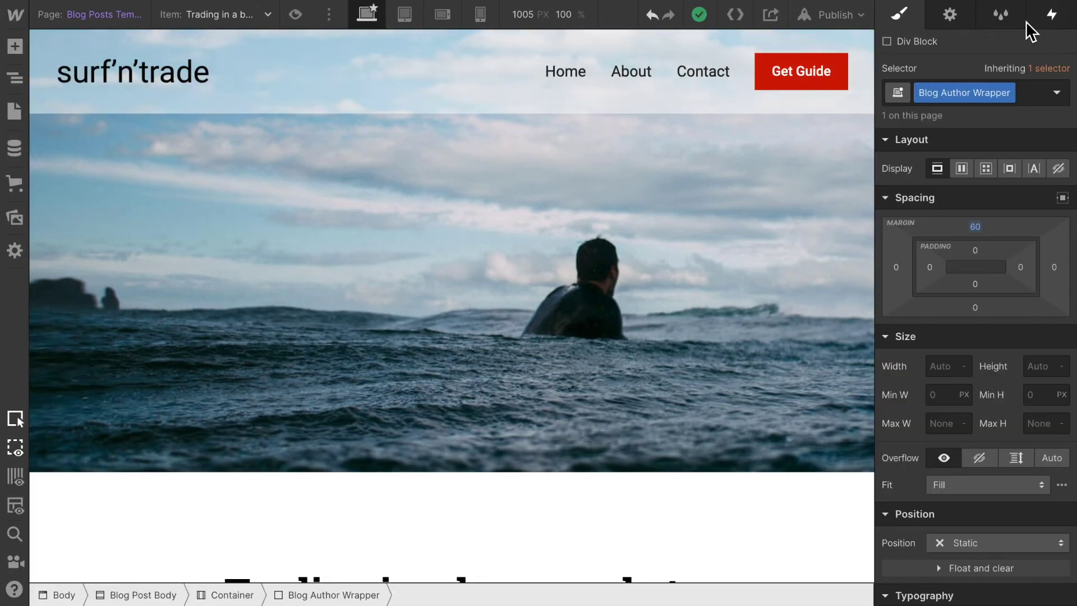
# Publish the site to its selected domain, surfntrade.webflow.io
pyautogui.click(856, 18)
pyautogui.click(803, 233)
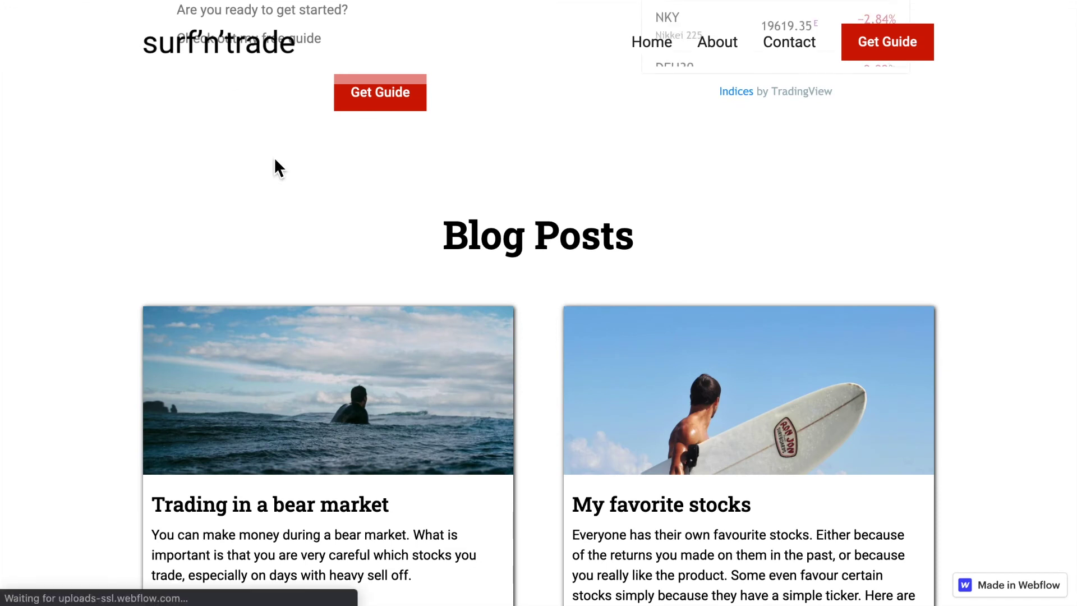
# Check the live 'My favorite stocks' post for the Published on line and author bio
pyautogui.scroll(-6, 390, 339)
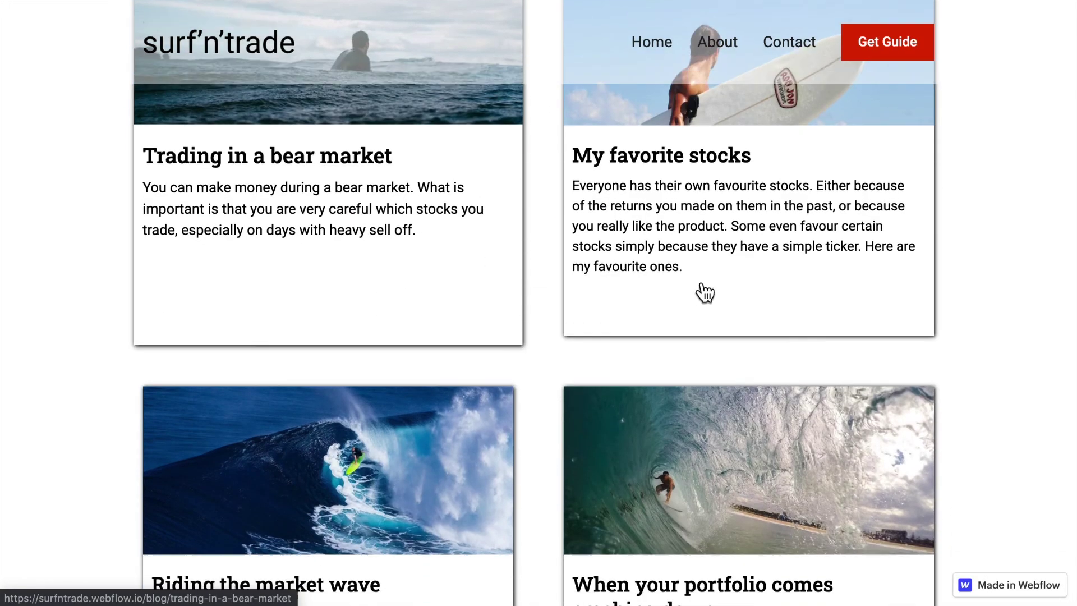
pyautogui.click(721, 296)
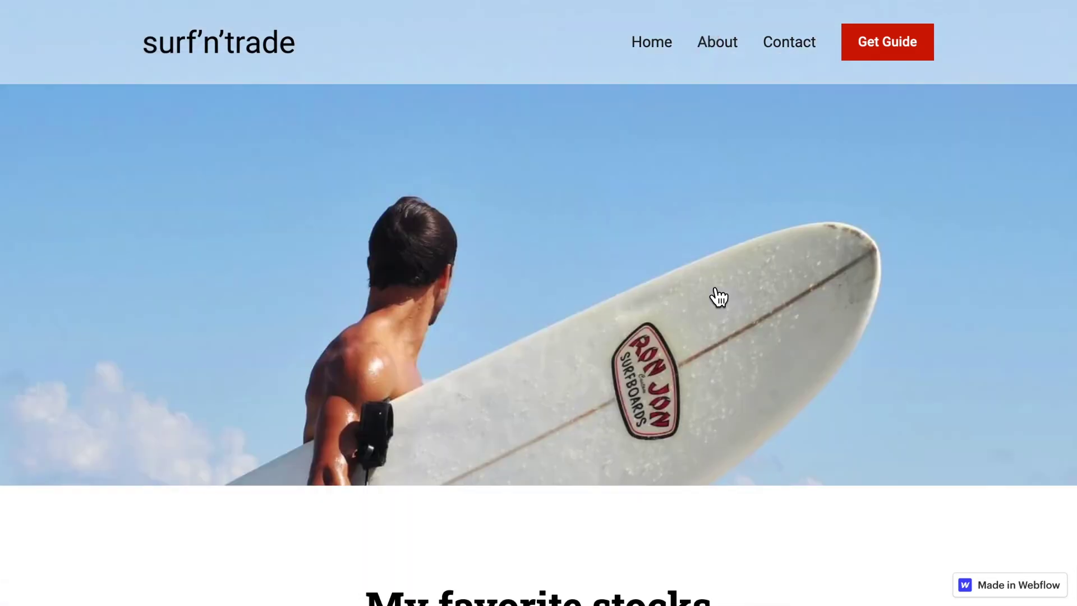
pyautogui.scroll(-10, 718, 297)
pyautogui.scroll(-3, 718, 297)
pyautogui.scroll(3, 718, 296)
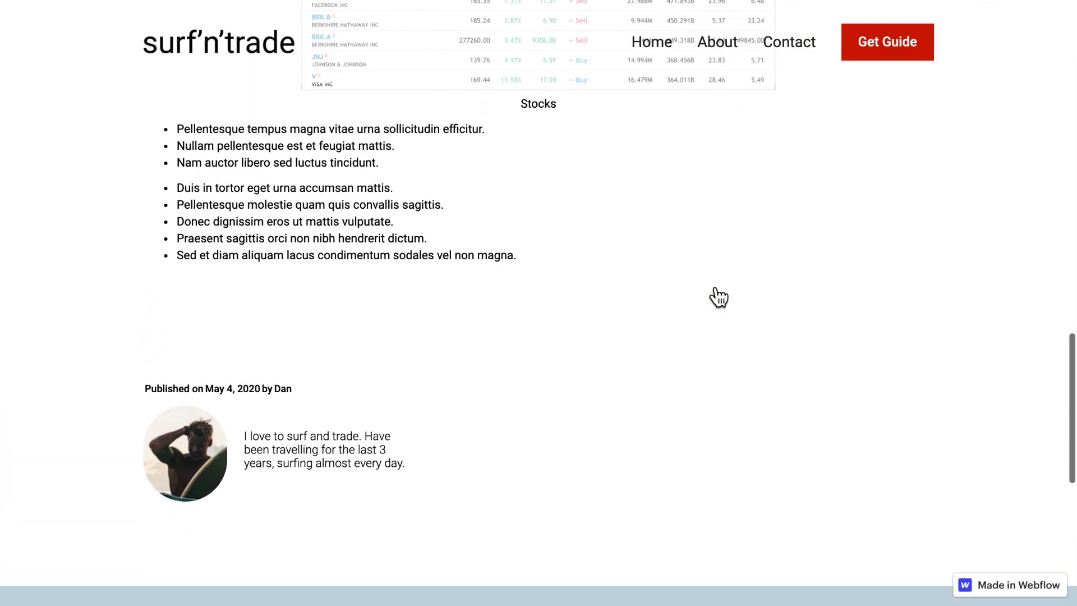
pyautogui.scroll(-3, 718, 297)
pyautogui.scroll(3, 718, 297)
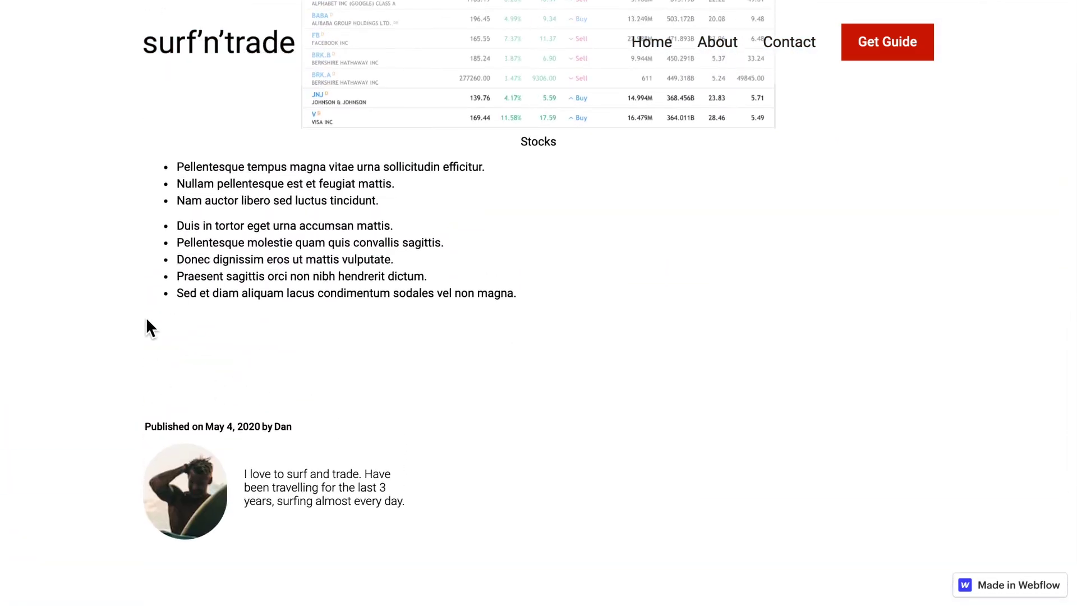
pyautogui.scroll(1, 248, 308)
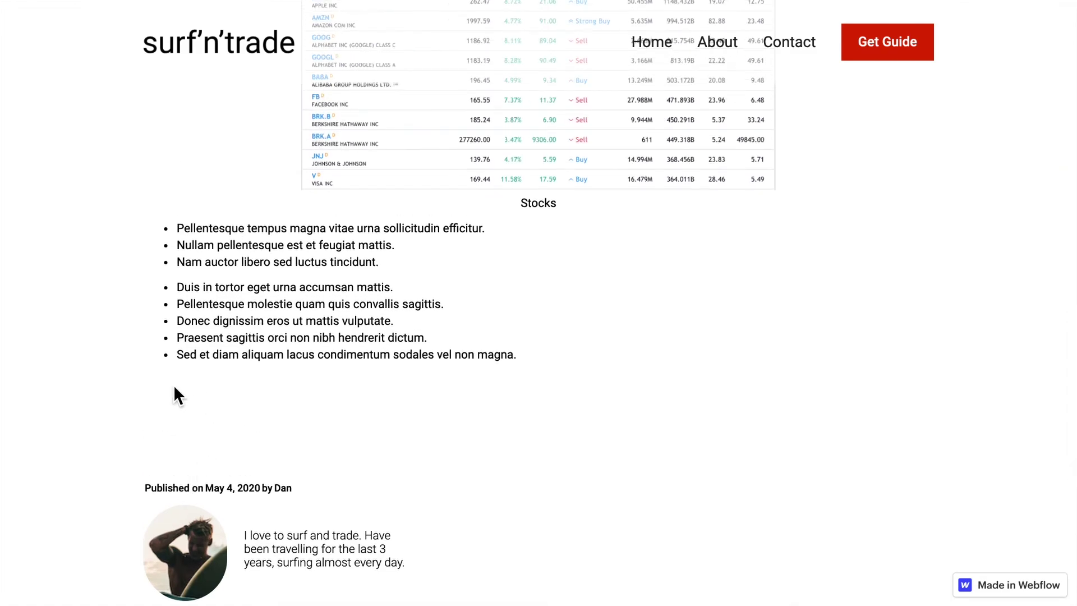
pyautogui.scroll(9, 268, 429)
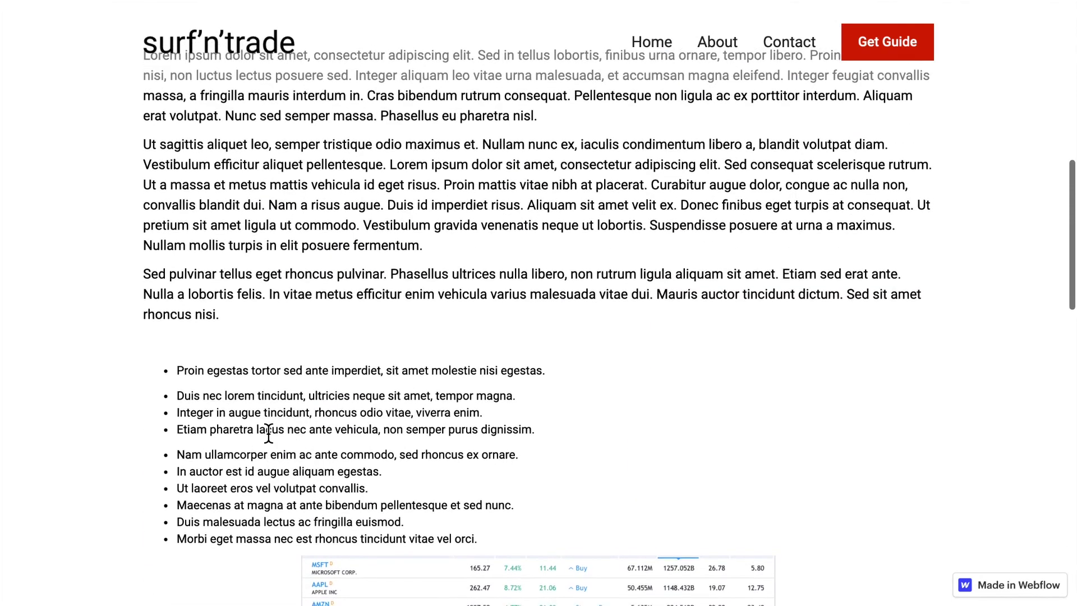
pyautogui.scroll(7, 268, 432)
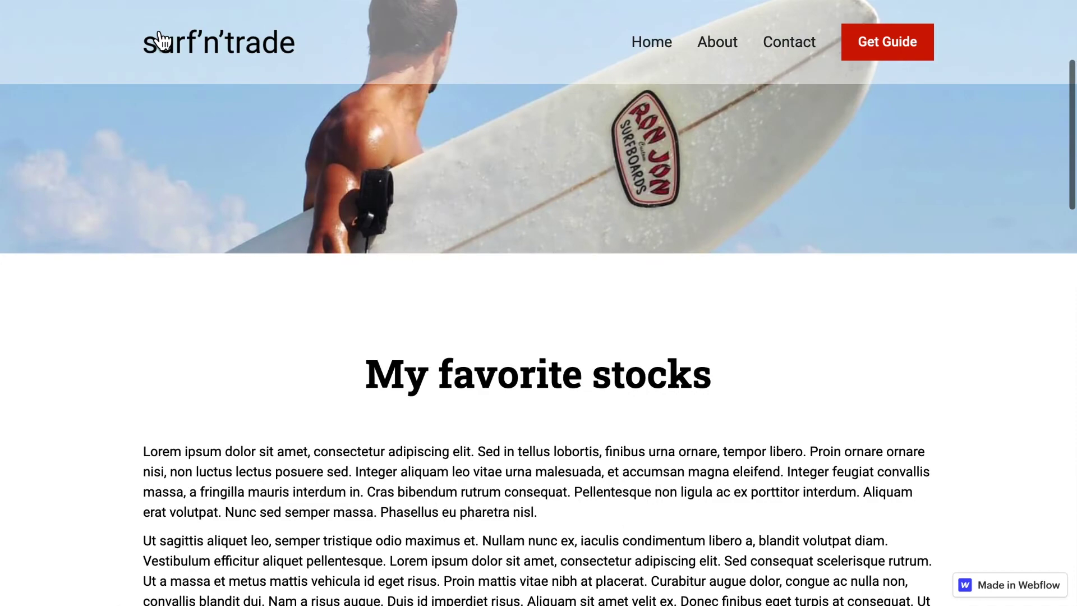
# Check the live 'Riding the market wave' post's meta line and author bio
pyautogui.press('super+bracketleft')
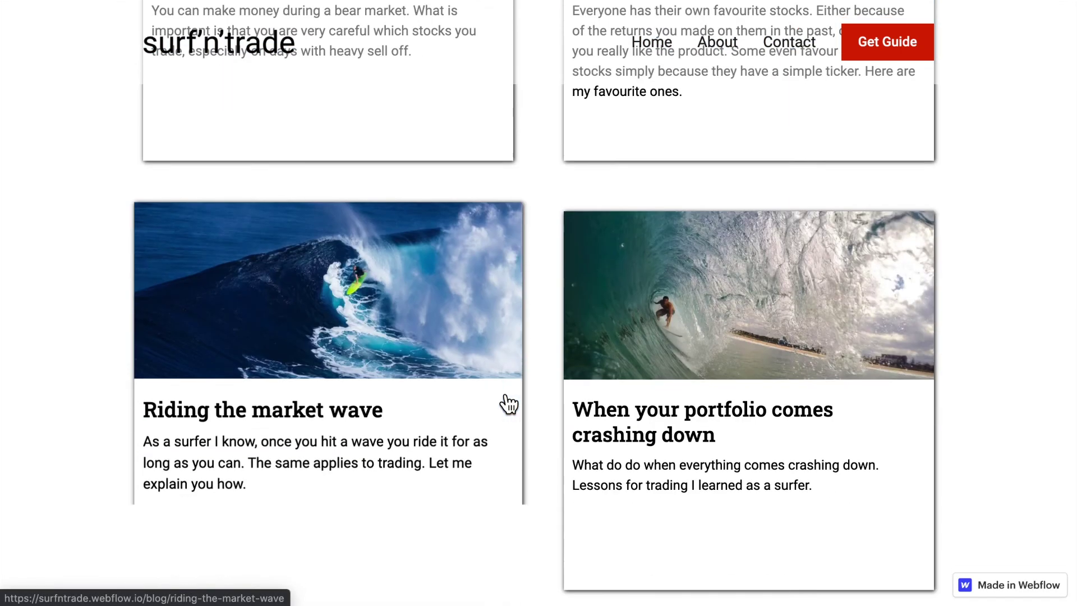
pyautogui.click(427, 383)
pyautogui.scroll(-15, 427, 383)
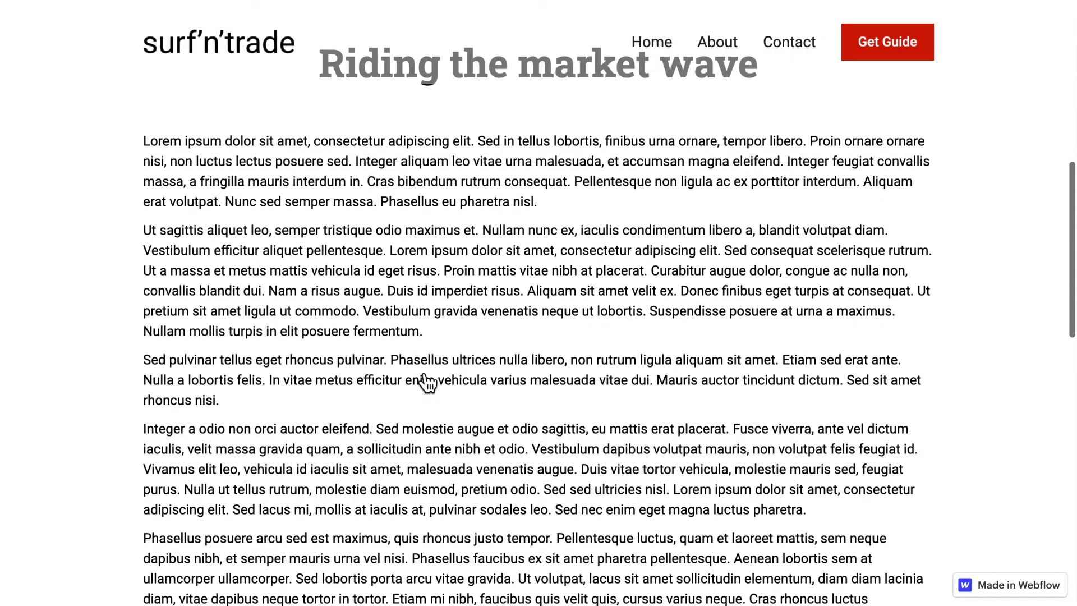
pyautogui.scroll(-2, 428, 383)
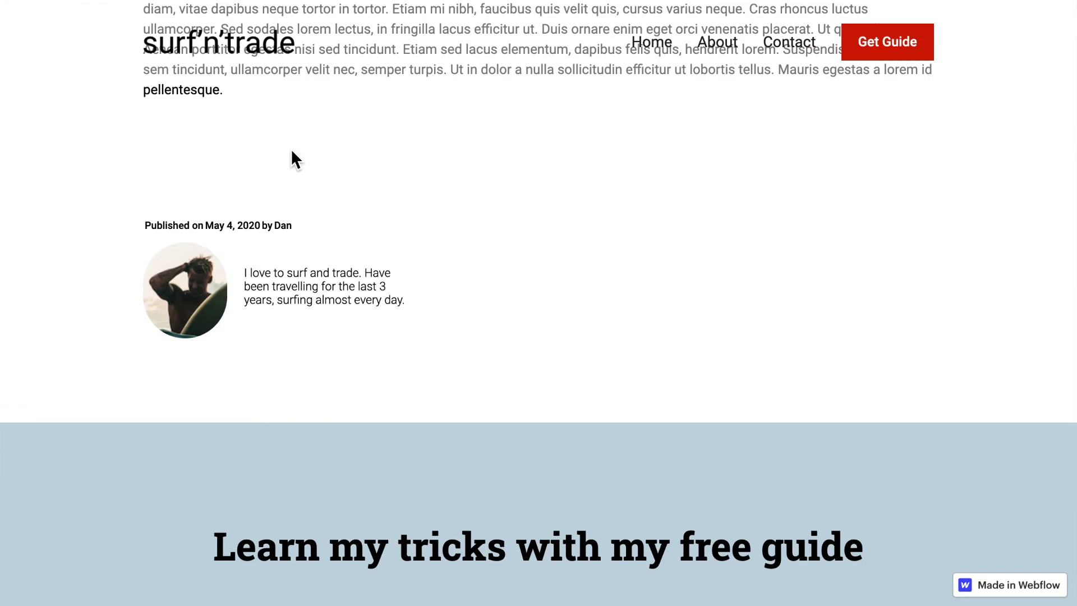
pyautogui.scroll(7, 290, 148)
pyautogui.scroll(-5, 291, 154)
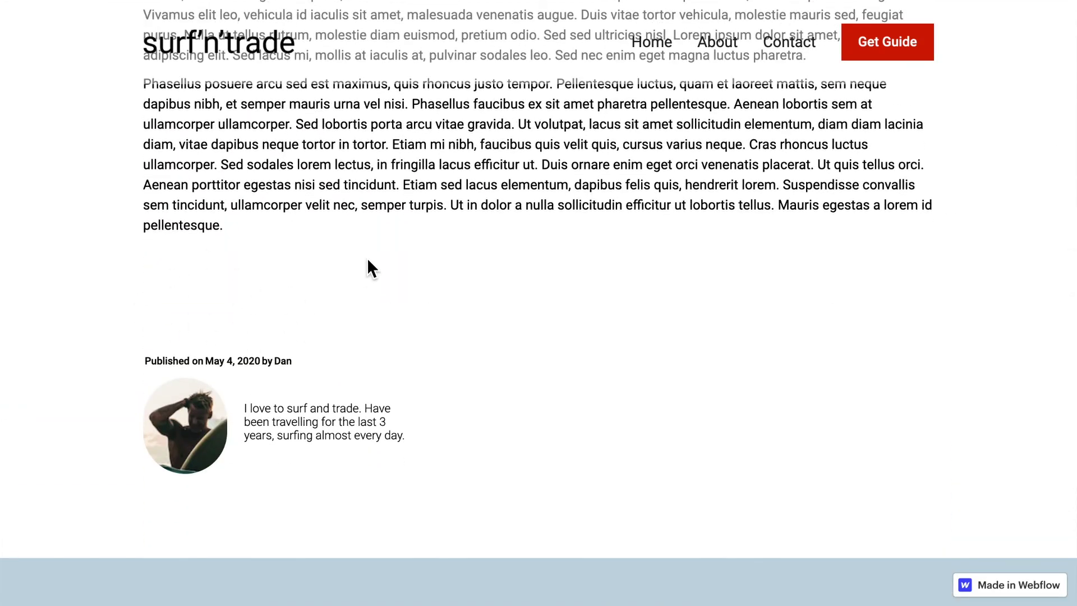
pyautogui.scroll(20, 366, 258)
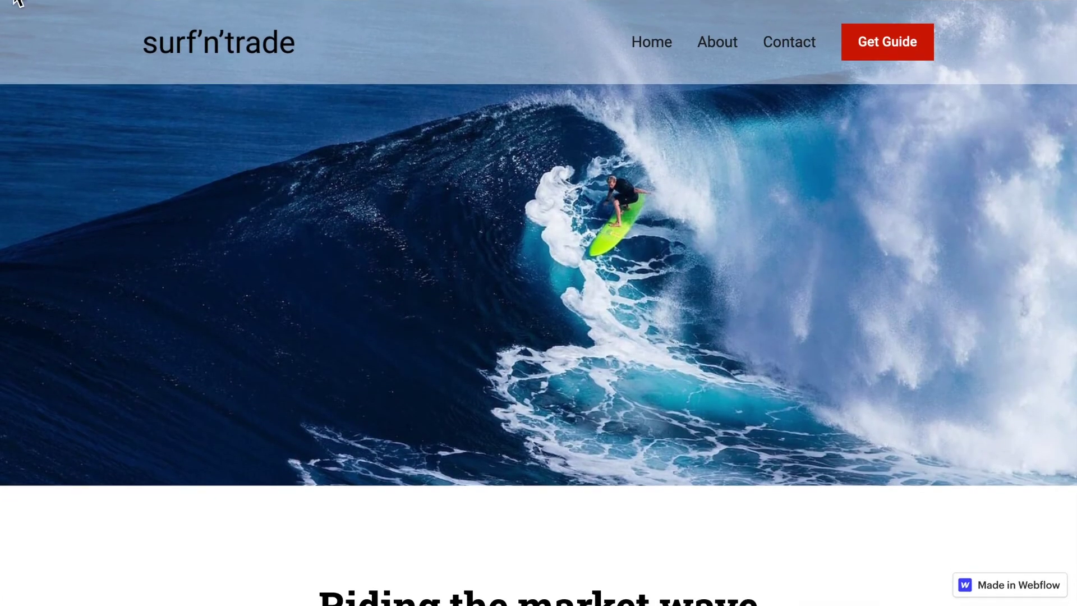
# Check the 'When your portfolio comes crashing down' post, then return to Webflow Designer
pyautogui.click(17, 2)
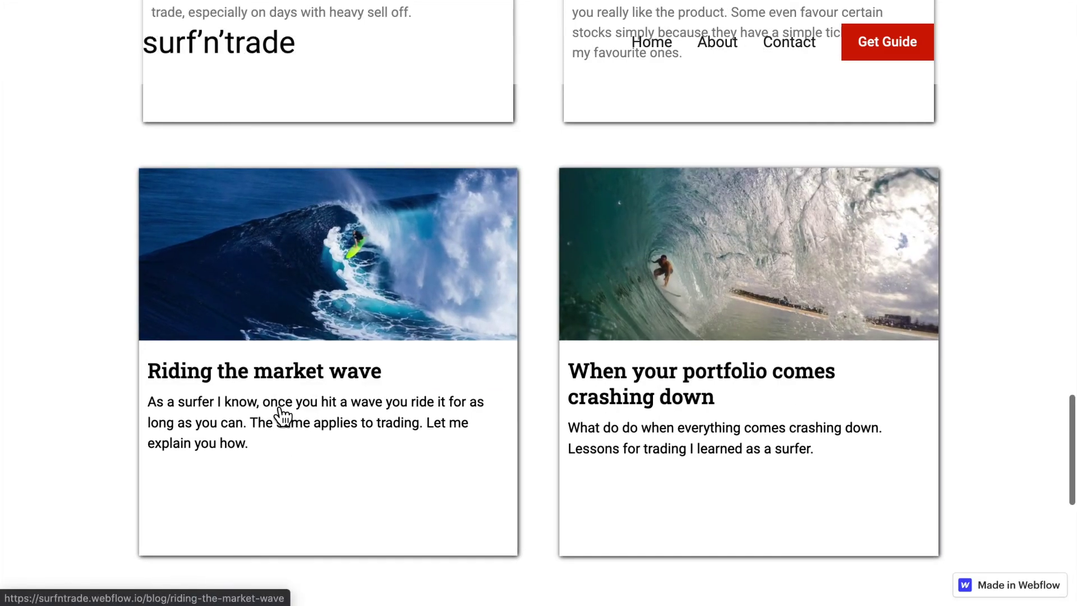
pyautogui.click(557, 433)
pyautogui.scroll(-15, 558, 433)
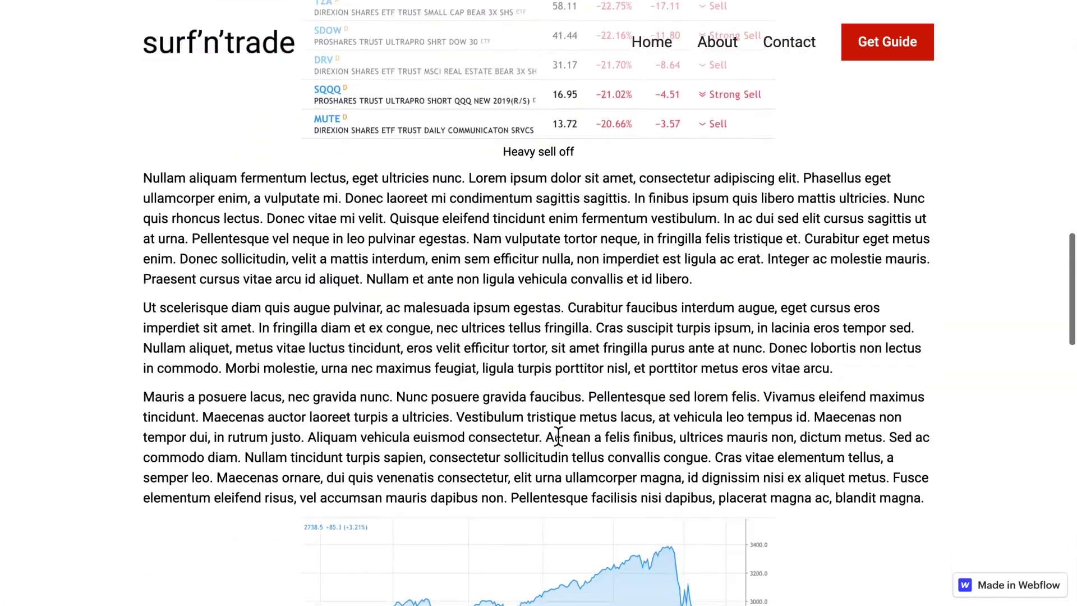
pyautogui.scroll(-20, 558, 436)
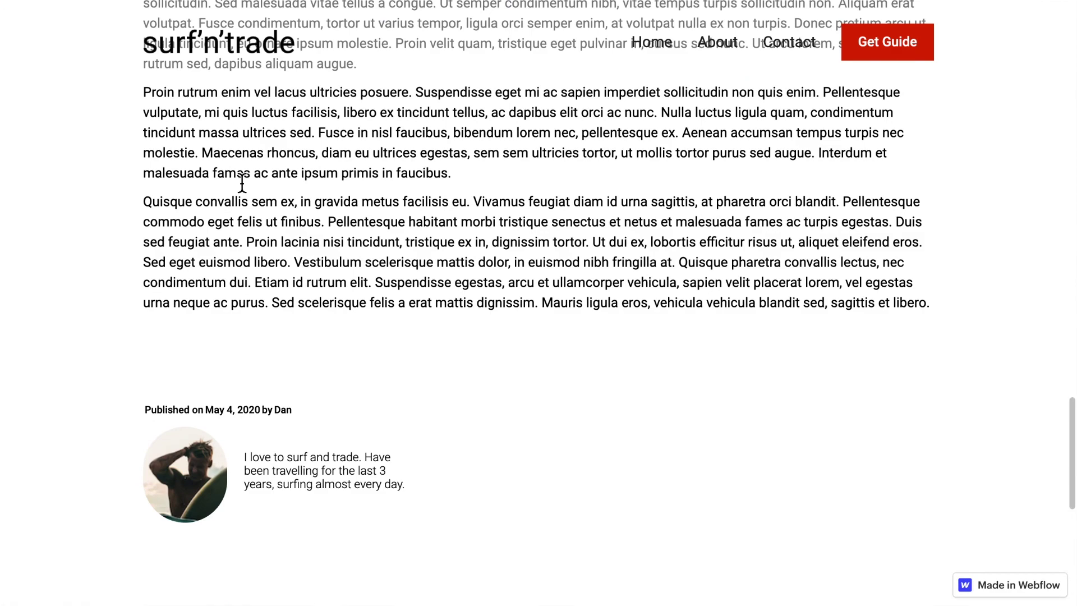
pyautogui.hotkey('alt', 'Left')
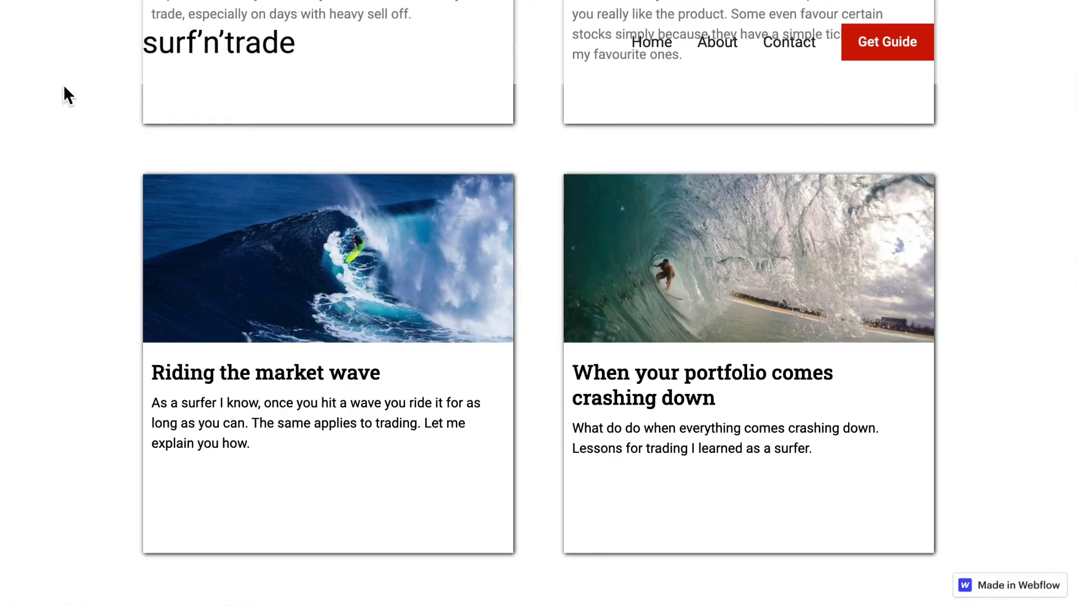
pyautogui.scroll(15, 77, 183)
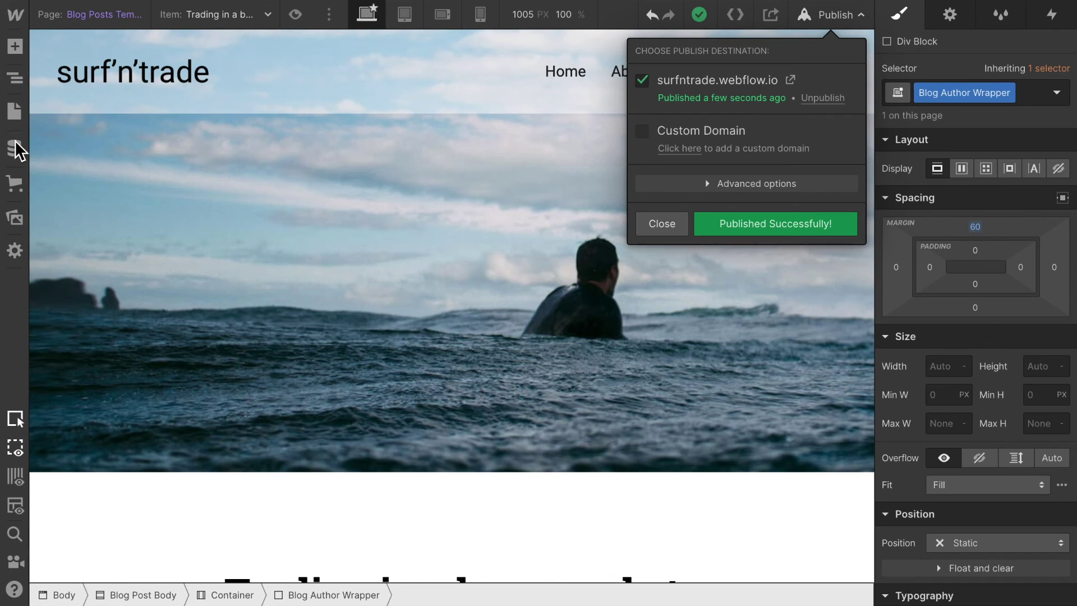
pyautogui.press('Escape')
# Open the 'Riding the market wave' item in the Blog Posts collection and focus its body
pyautogui.click(14, 155)
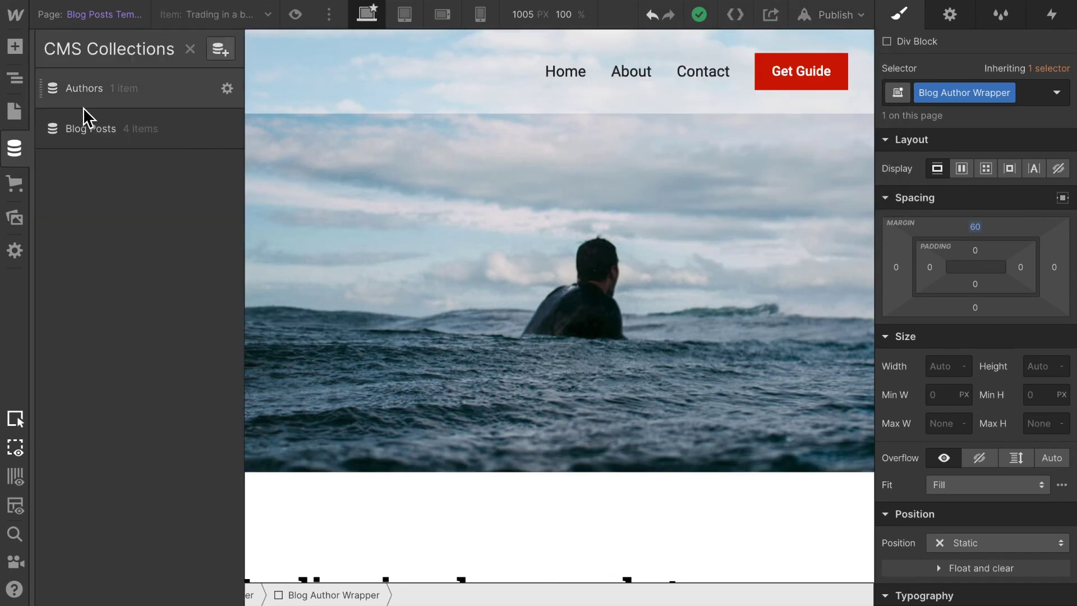
pyautogui.click(93, 137)
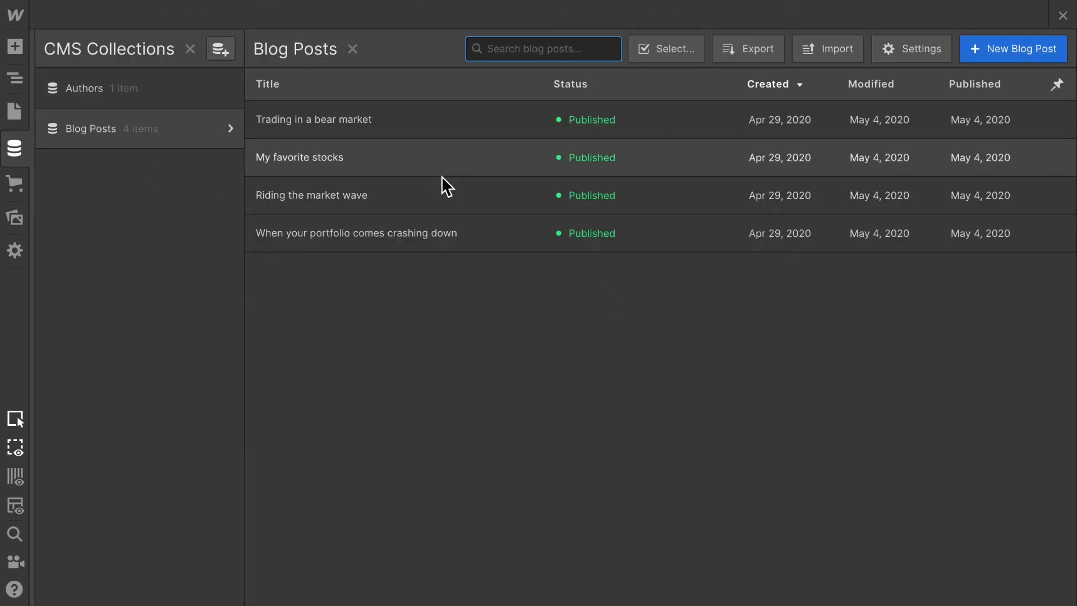
pyautogui.click(411, 196)
pyautogui.scroll(-15, 690, 533)
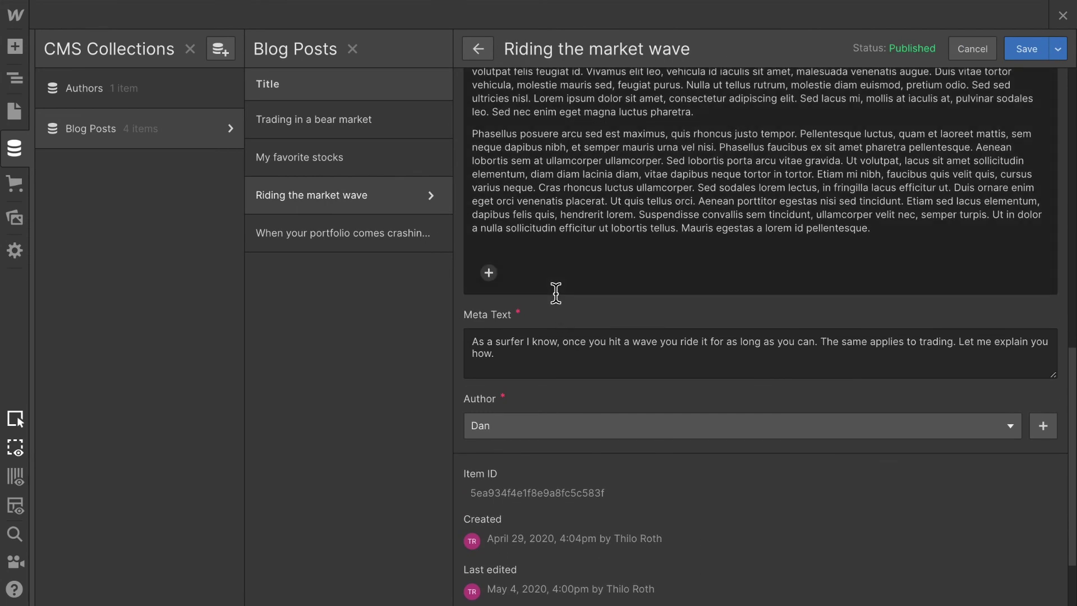
pyautogui.click(555, 293)
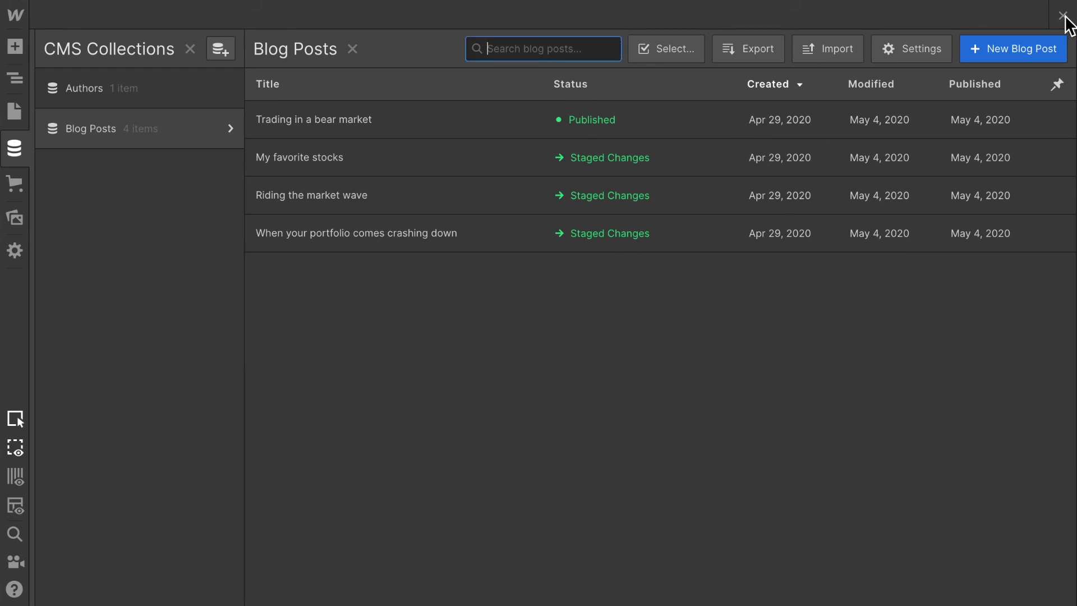
# Close the CMS panel and publish the site to the selected domain
pyautogui.click(1064, 17)
pyautogui.click(854, 19)
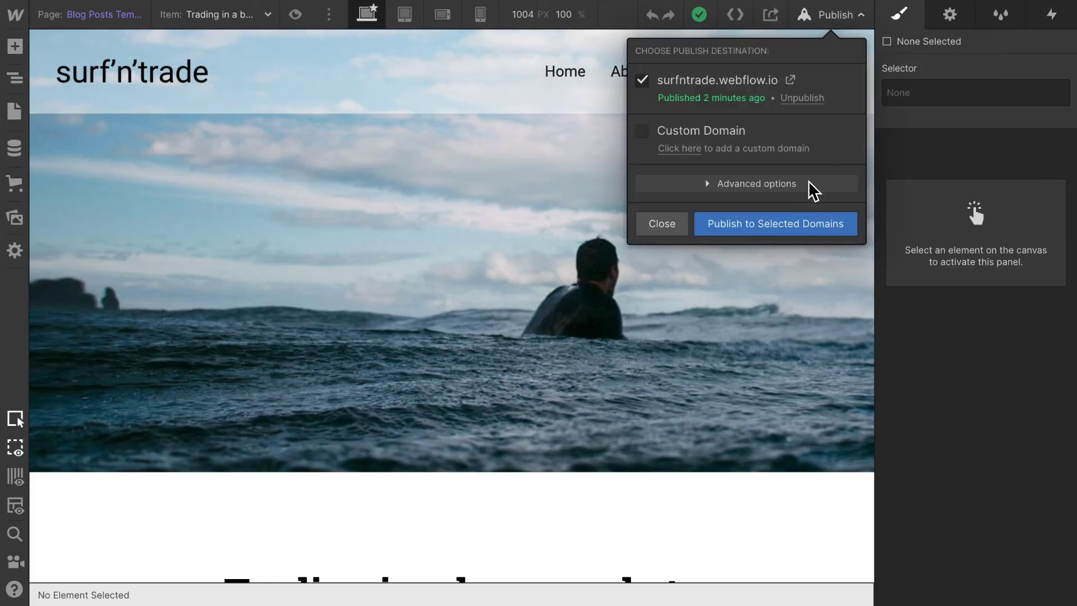
pyautogui.click(800, 233)
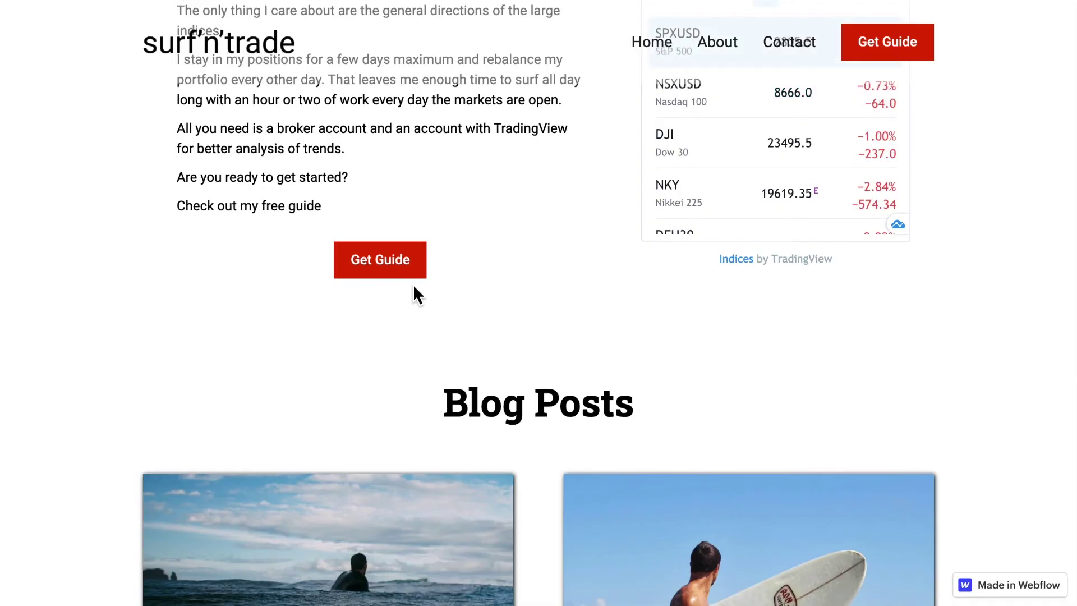
# On the live site, review the Trading in a bear market post's published date and author bio, then return home
pyautogui.click(437, 548)
pyautogui.scroll(-20, 604, 292)
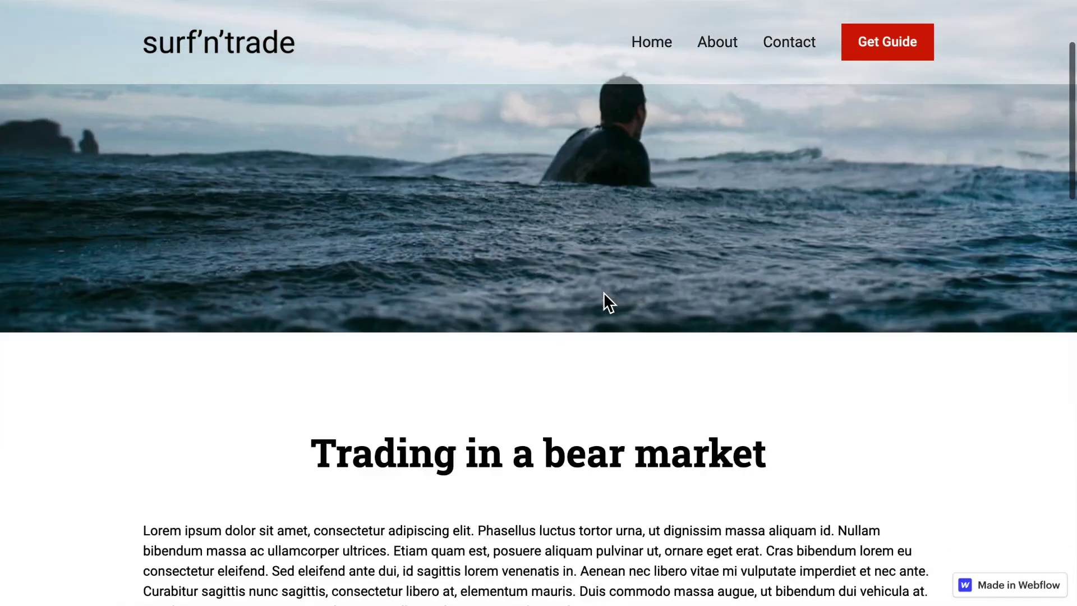
pyautogui.scroll(20, 603, 297)
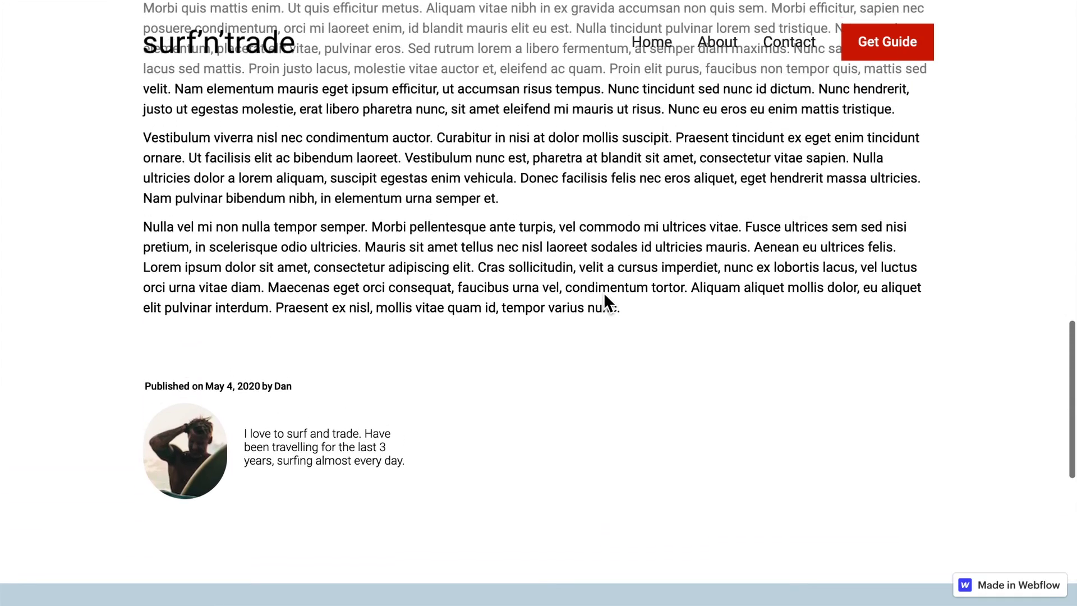
pyautogui.scroll(8, 603, 292)
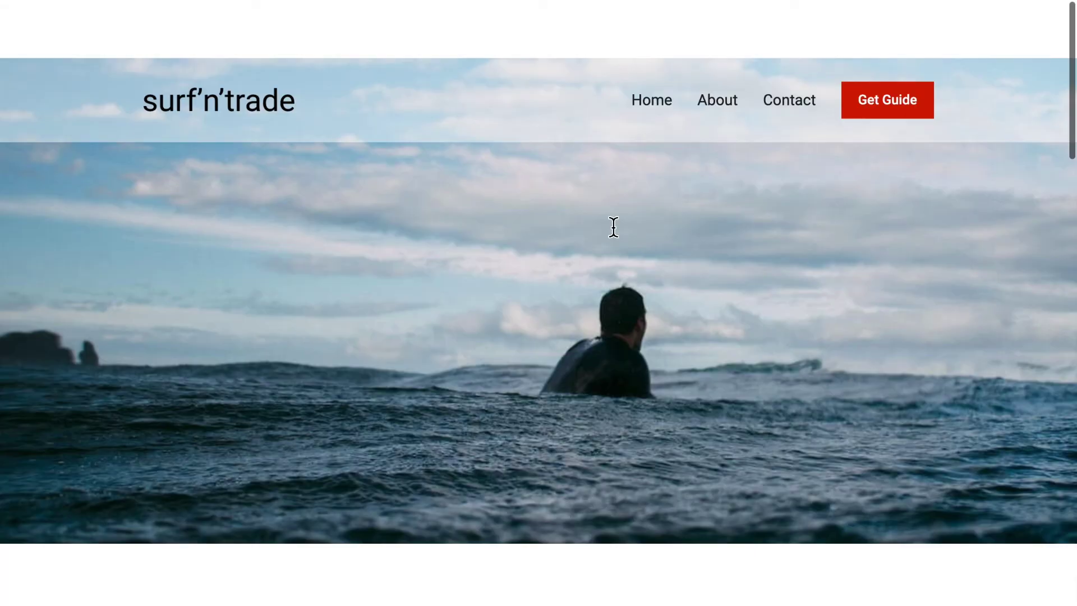
pyautogui.scroll(-10, 614, 225)
pyautogui.scroll(-12, 613, 227)
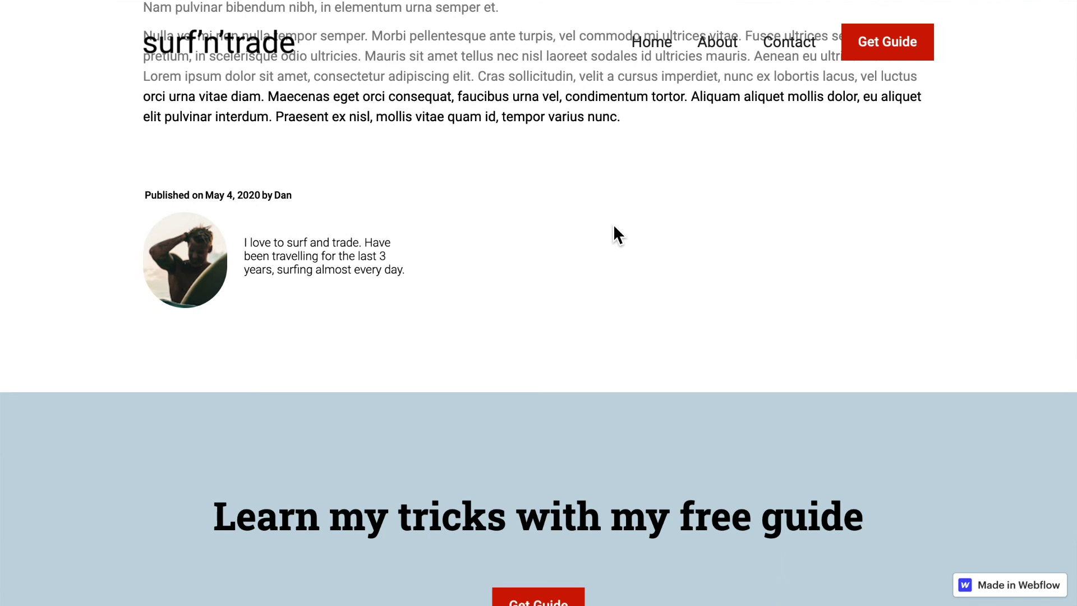
pyautogui.scroll(-5, 614, 223)
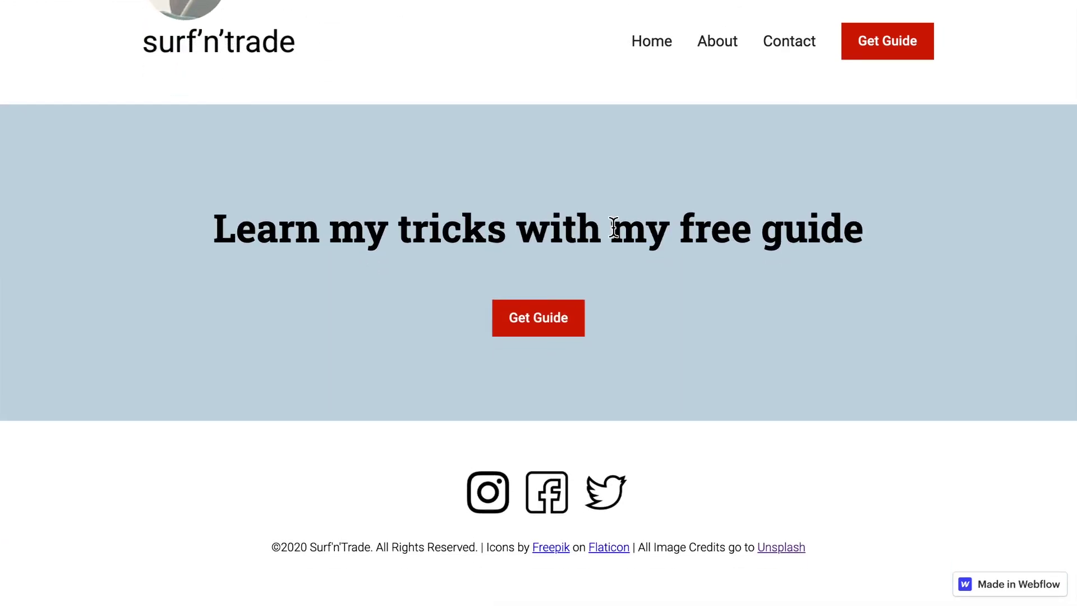
pyautogui.scroll(15, 520, 228)
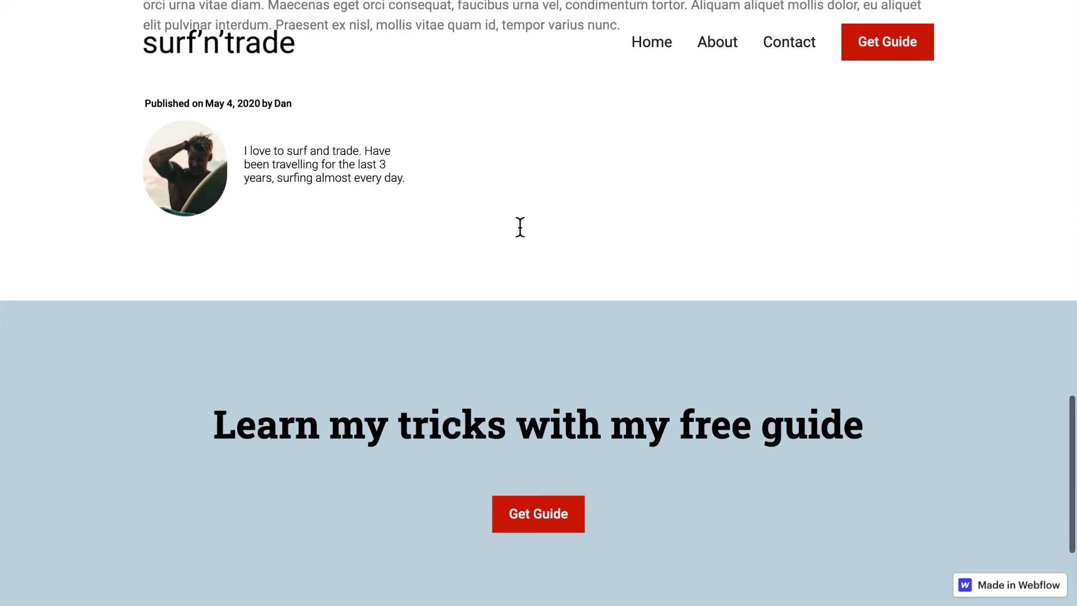
pyautogui.scroll(10, 519, 226)
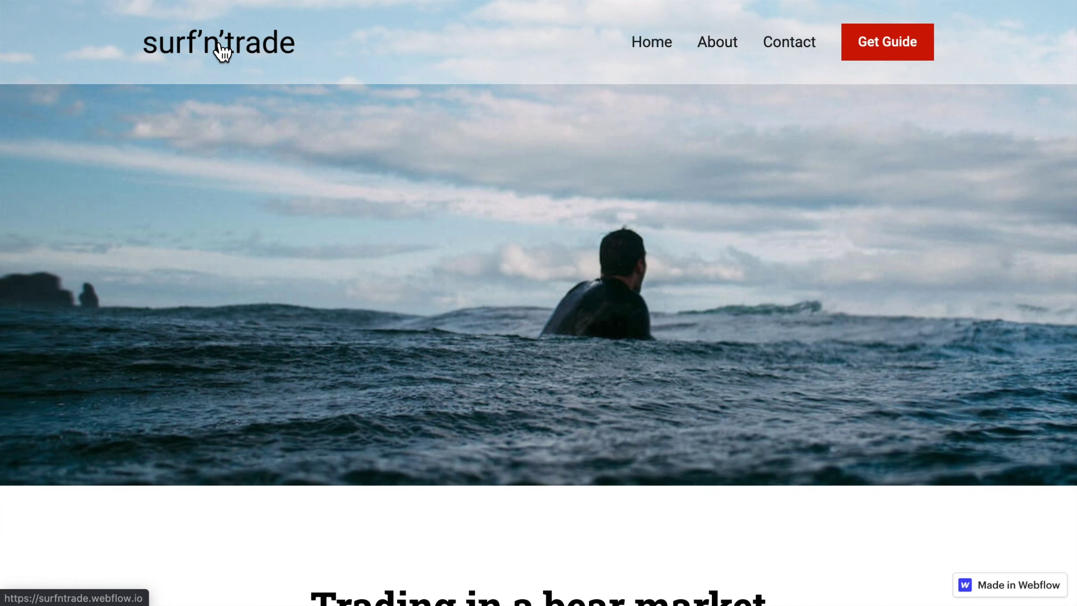
pyautogui.click(220, 56)
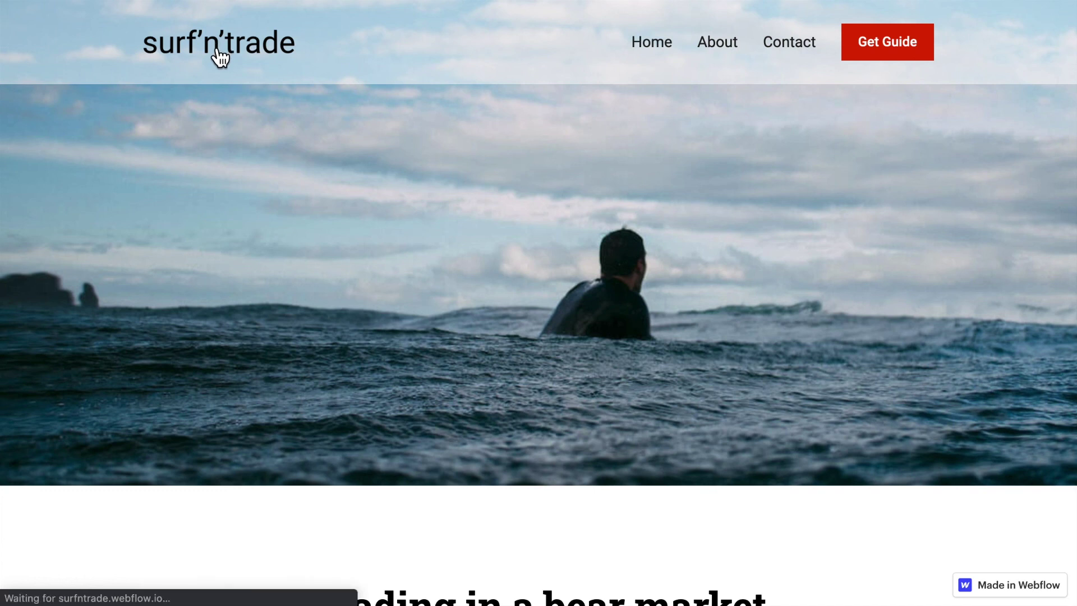